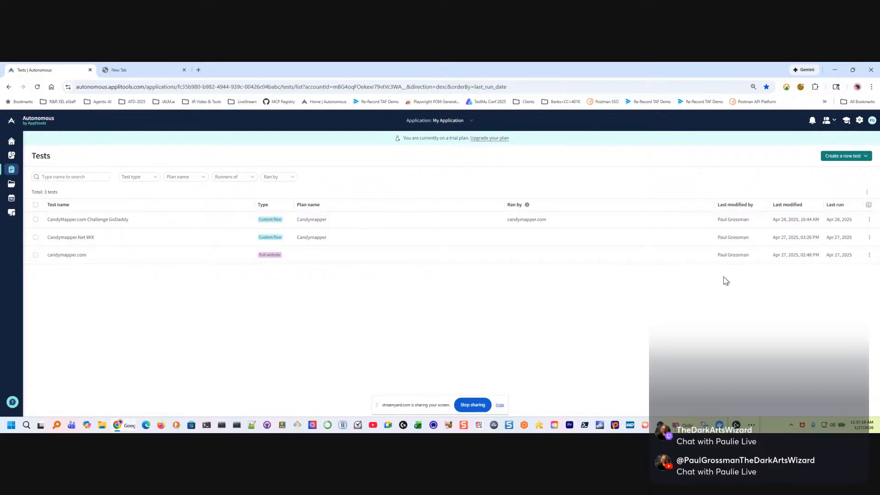
Enlarge the page showing the Tests list and clear the screen-sharing notice out of the way
key("ctrl+plus")
key("ctrl+plus")
key("ctrl+plus")
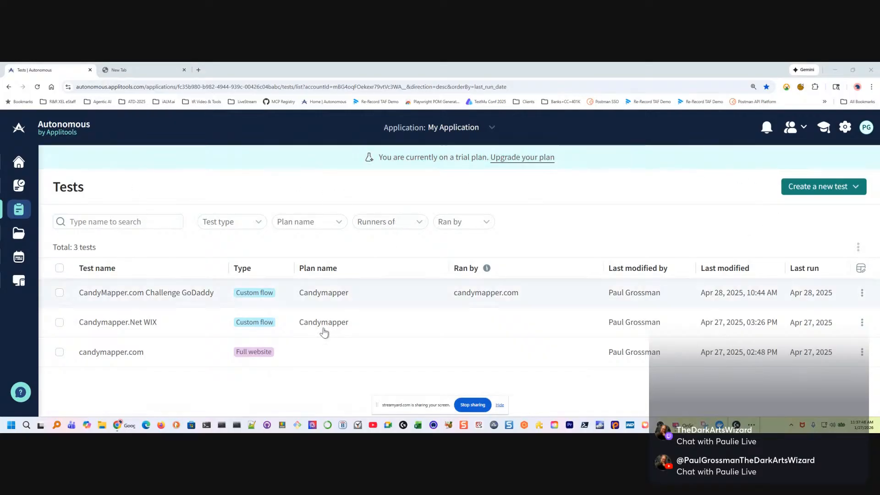
left_click_drag(395, 408, 458, 432)
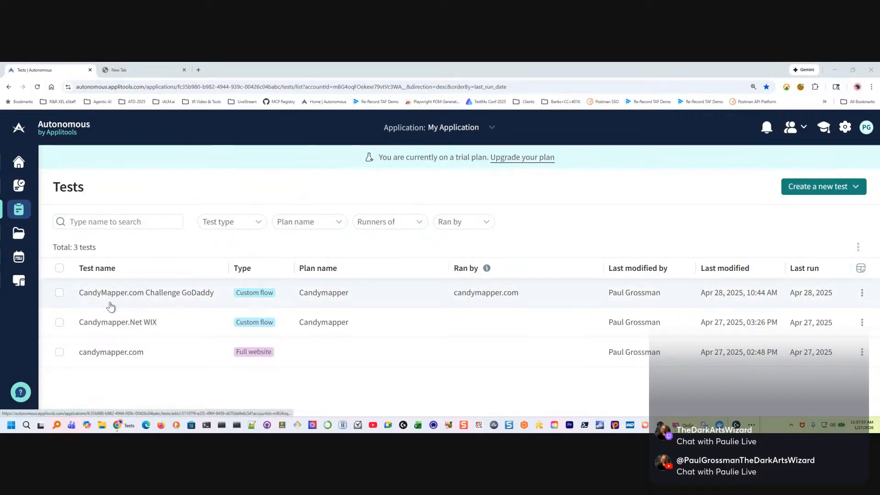
Open bestbuy.com in the empty second browser tab
left_click(138, 73)
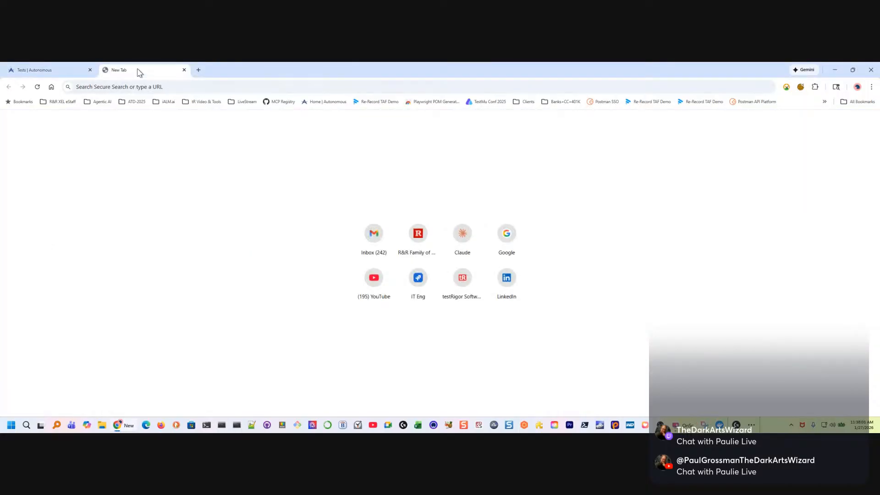
left_click(131, 88)
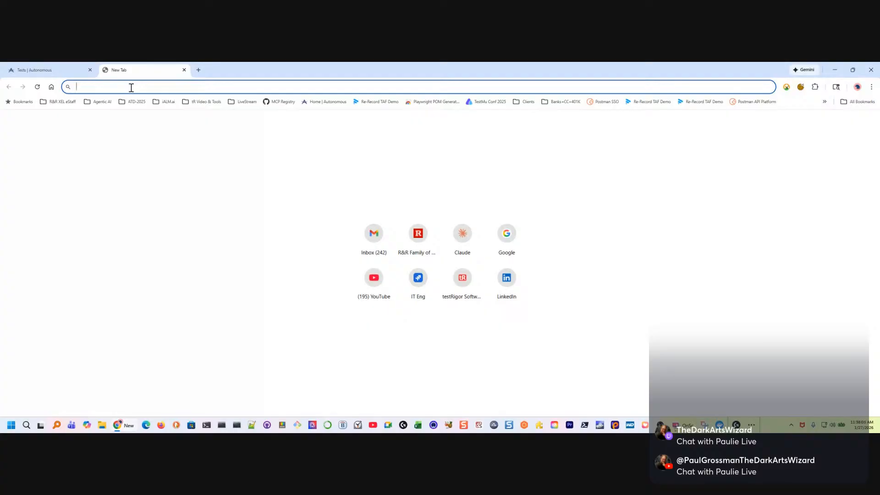
type("bestb")
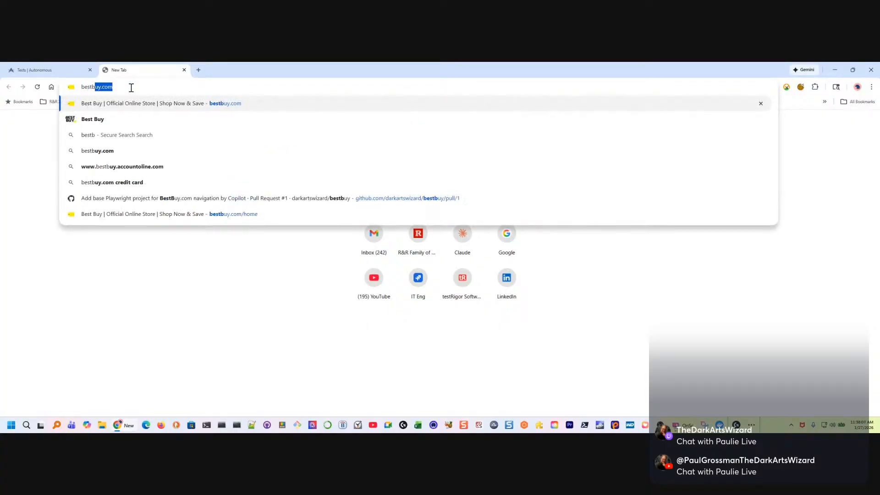
type("uy.com")
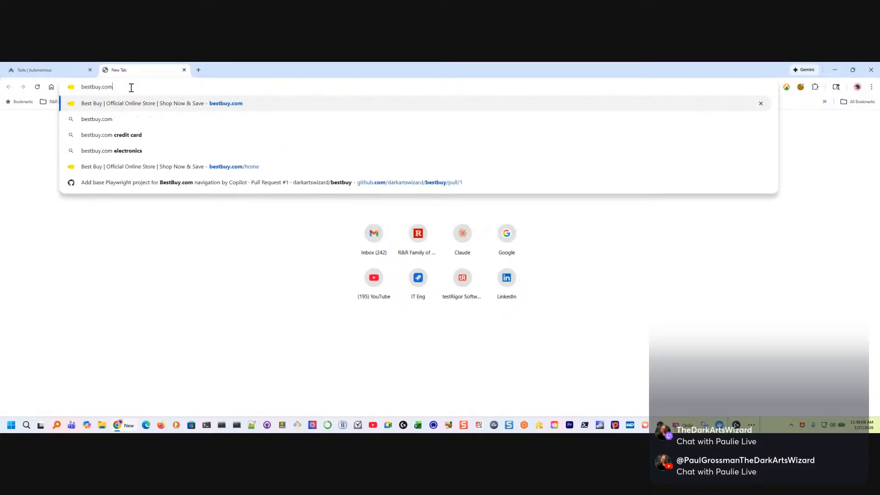
key("Return")
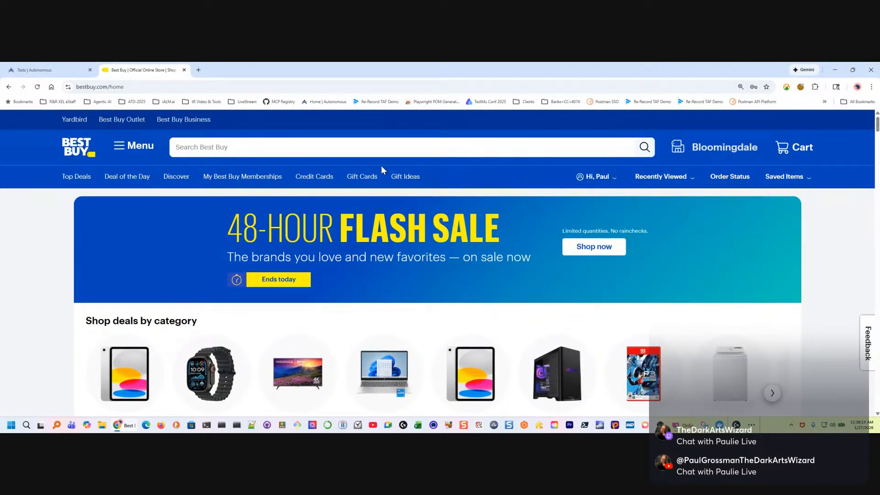
Examine the search box's recent and popular searches and the account options on the Best Buy home page
left_click(207, 153)
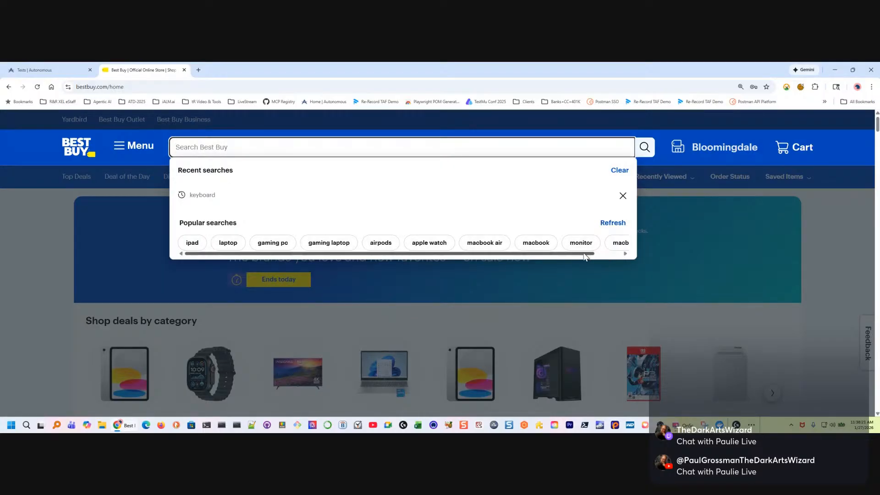
left_click_drag(586, 254, 623, 253)
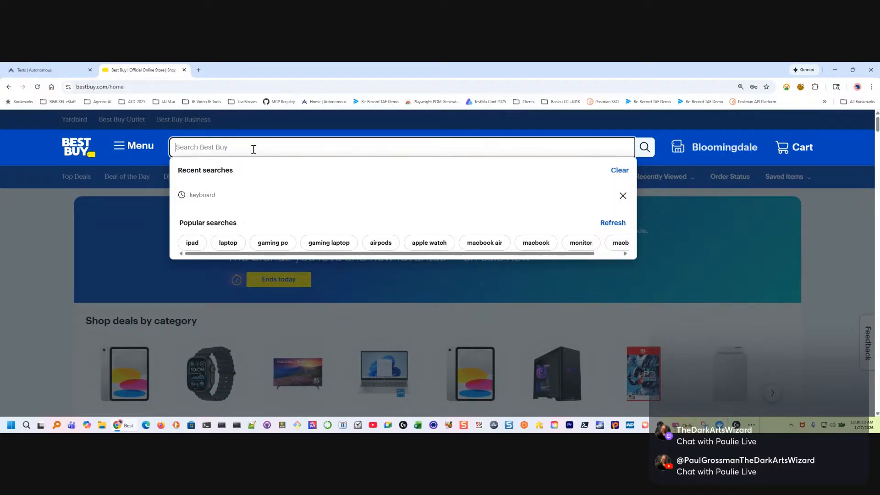
left_click(19, 224)
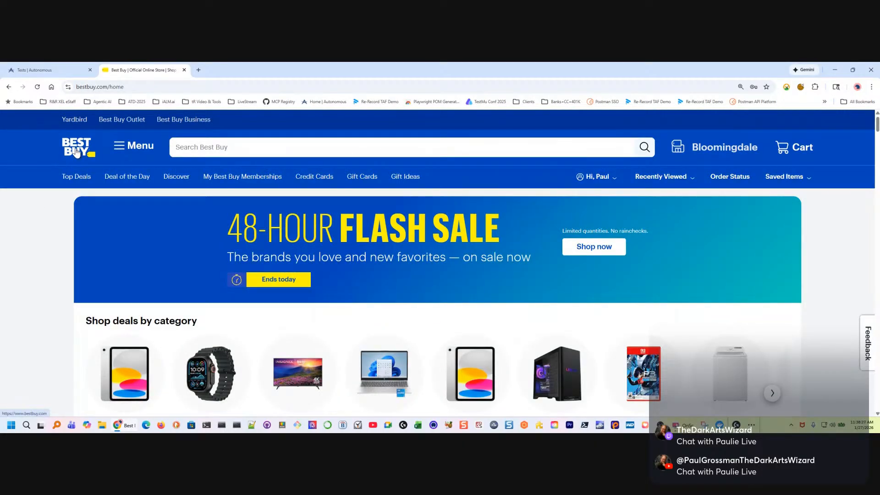
left_click(76, 152)
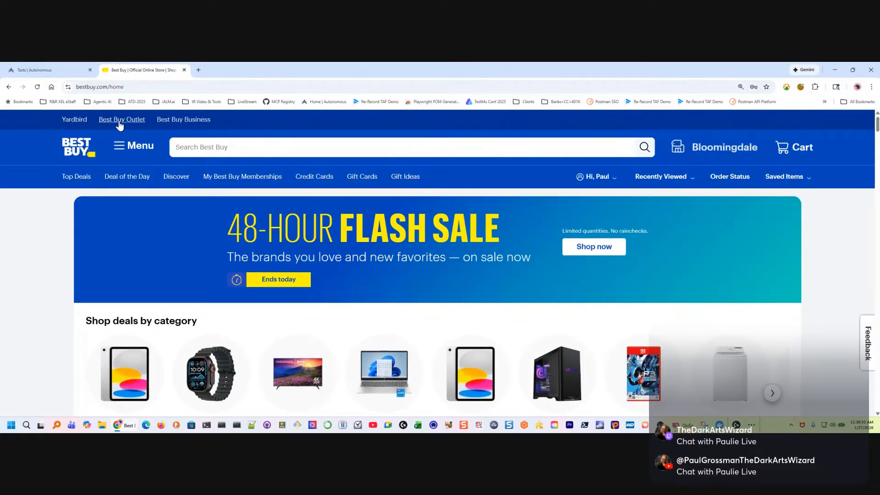
left_click(615, 178)
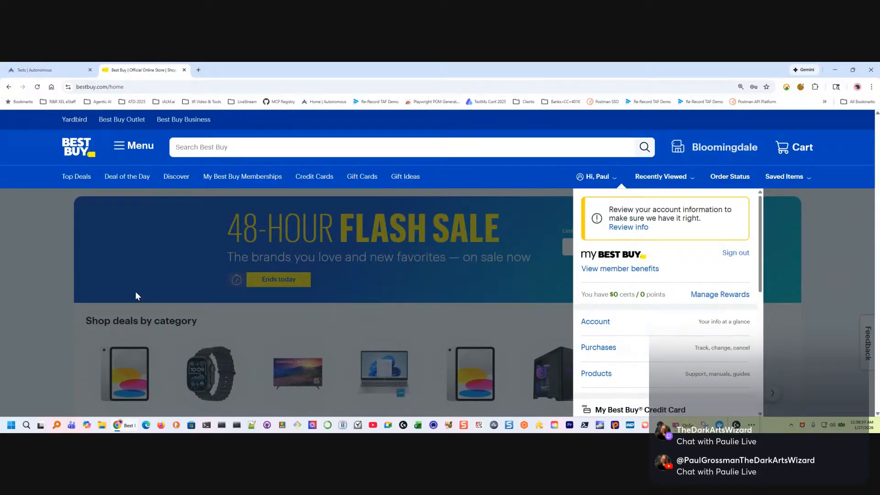
left_click(32, 224)
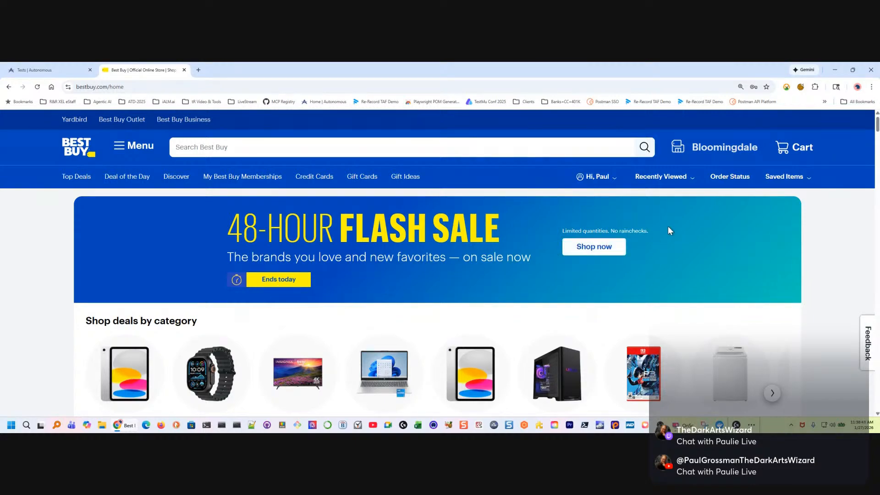
Look through the home page's deal categories, TV promotion and recently viewed items, and return to the search area
scroll(461, 279, "down", 2)
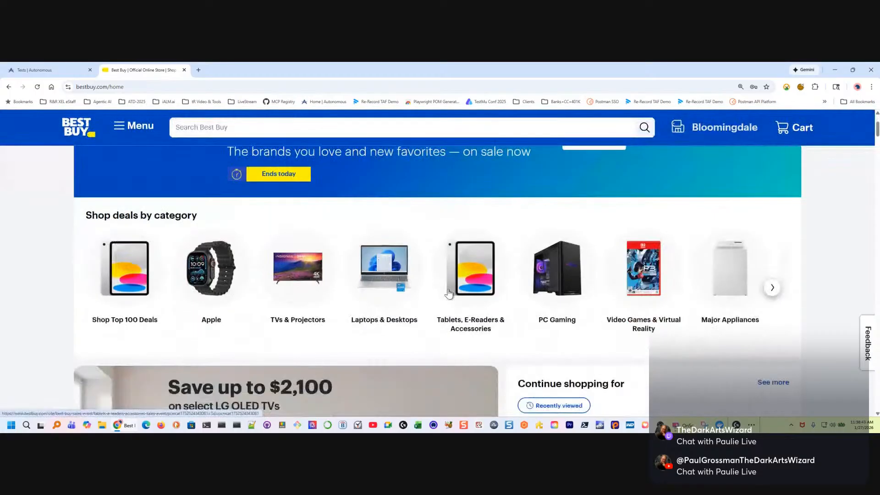
scroll(177, 289, "up", 2)
scroll(458, 318, "down", 5)
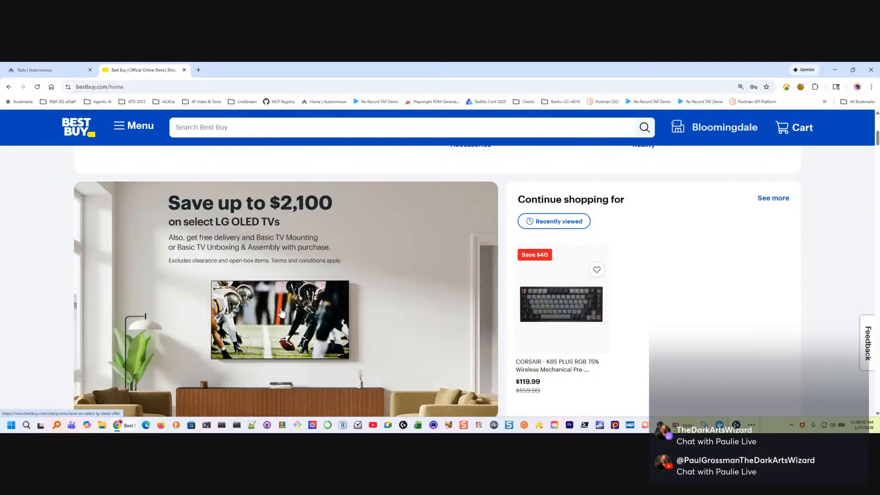
scroll(282, 316, "down", 3)
scroll(284, 326, "up", 5)
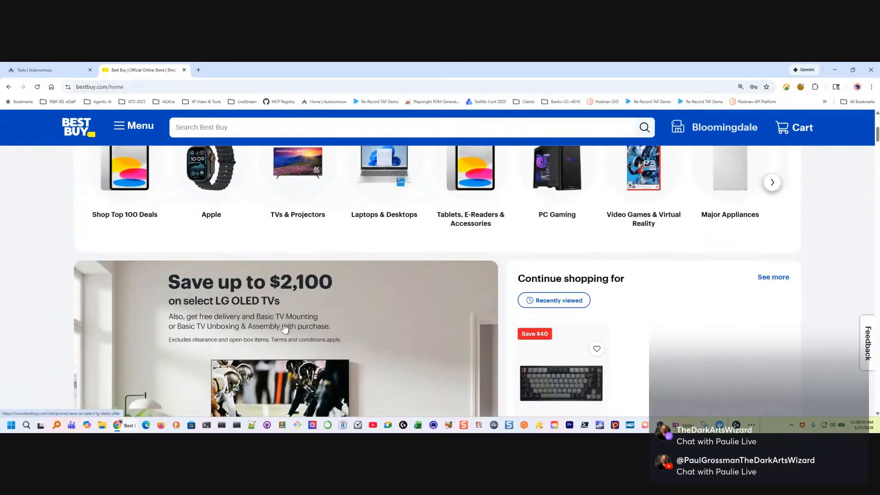
scroll(285, 328, "up", 5)
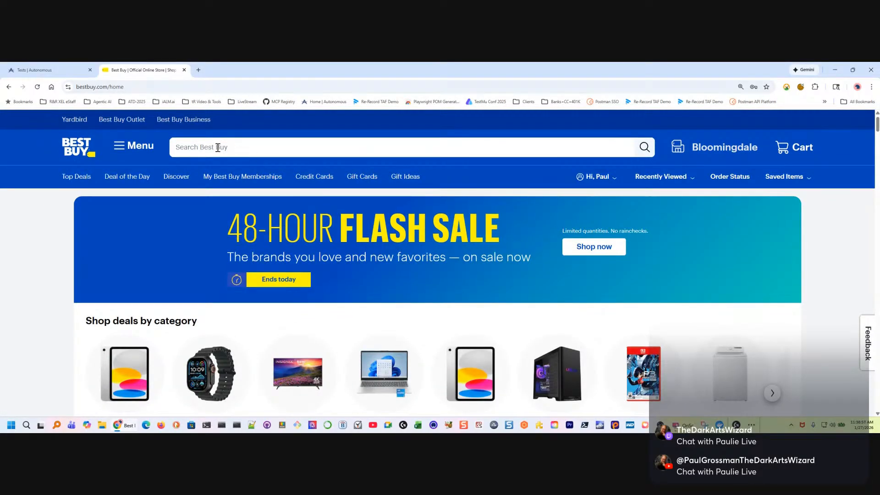
Search the store for "laptop" and open the suggested Dell 15.6" 2K Touchscreen Laptop with Intel Core i5 1334U and 8GB memory
left_click(218, 147)
type("laptop")
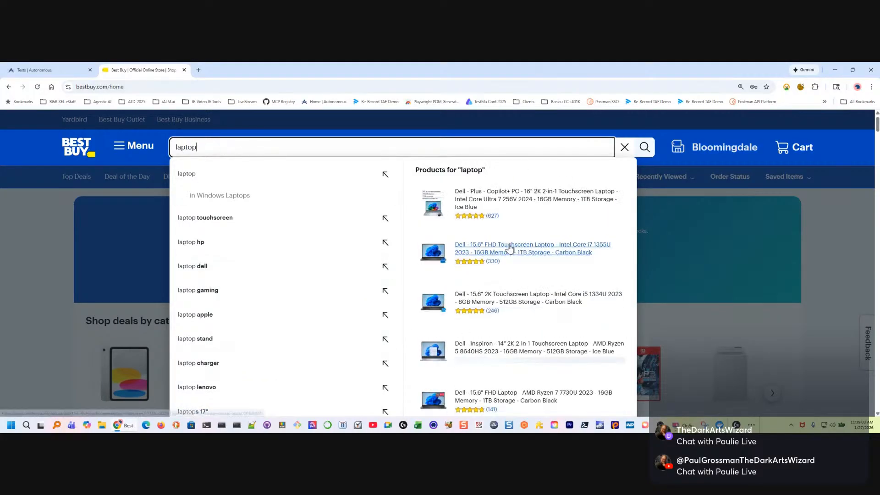
left_click(524, 298)
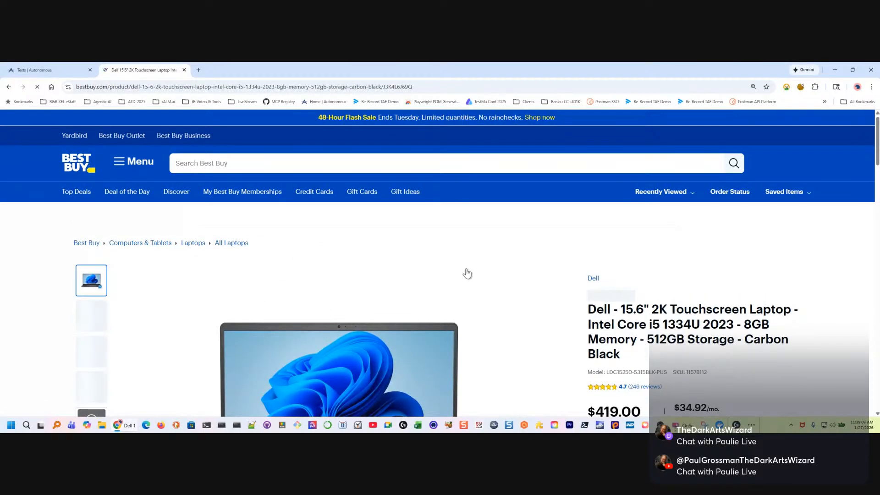
View the laptop's product images, advancing the gallery to the third picture
scroll(527, 304, "down", 3)
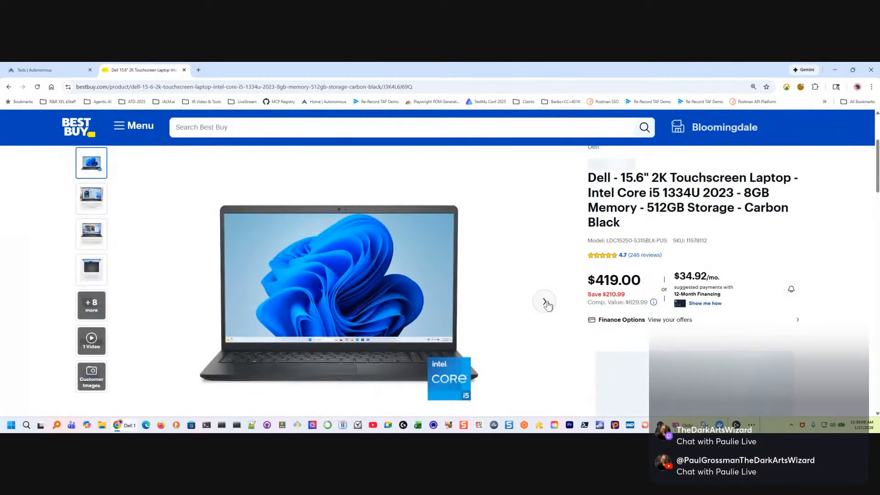
left_click(545, 302)
left_click(545, 301)
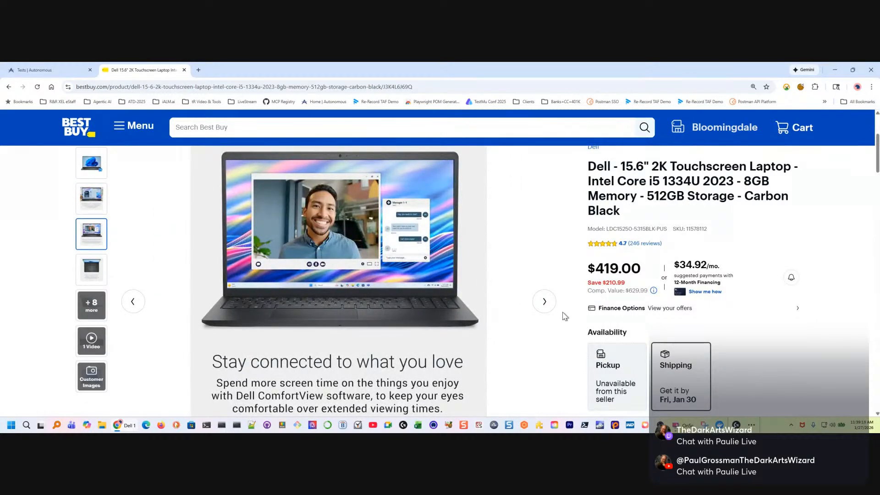
Check the Pickup availability and seller details for the laptop, and switch the availability back to Shipping
scroll(764, 326, "down", 2)
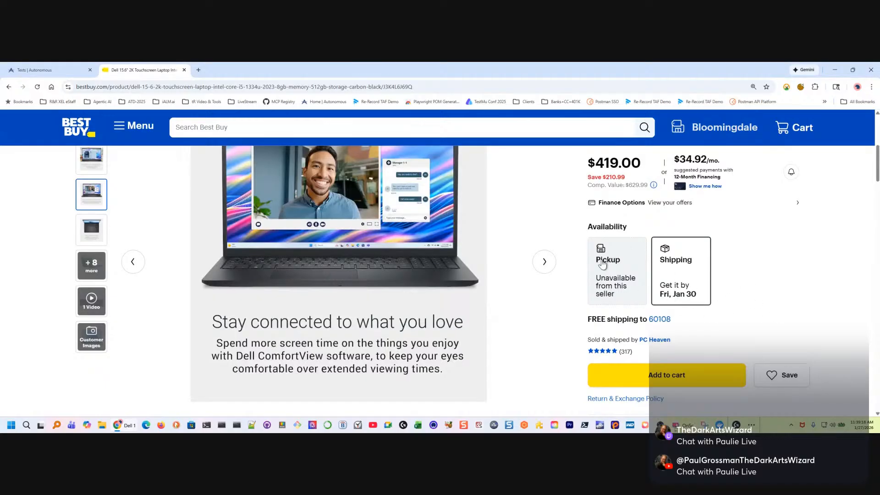
left_click(628, 307)
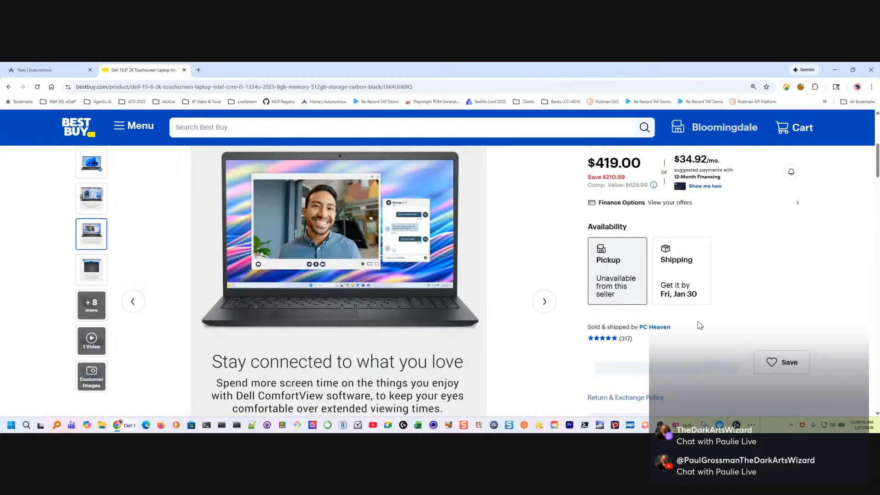
left_click_drag(671, 326, 575, 333)
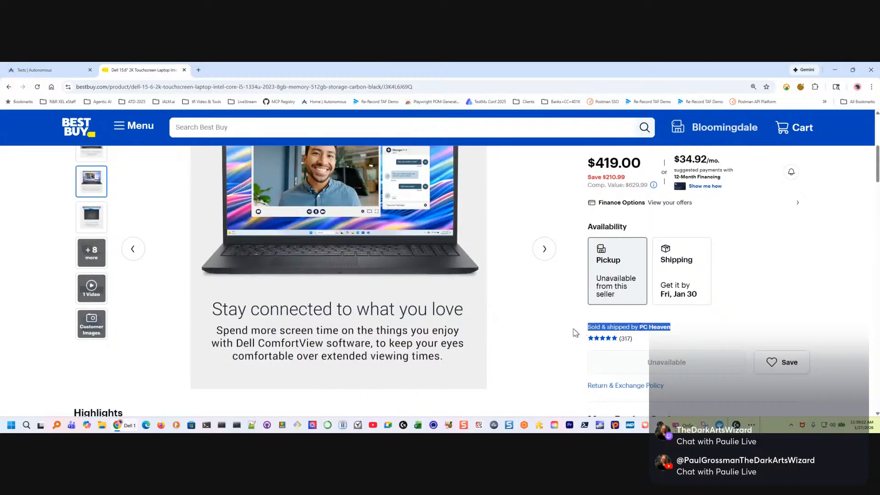
left_click_drag(720, 319, 594, 270)
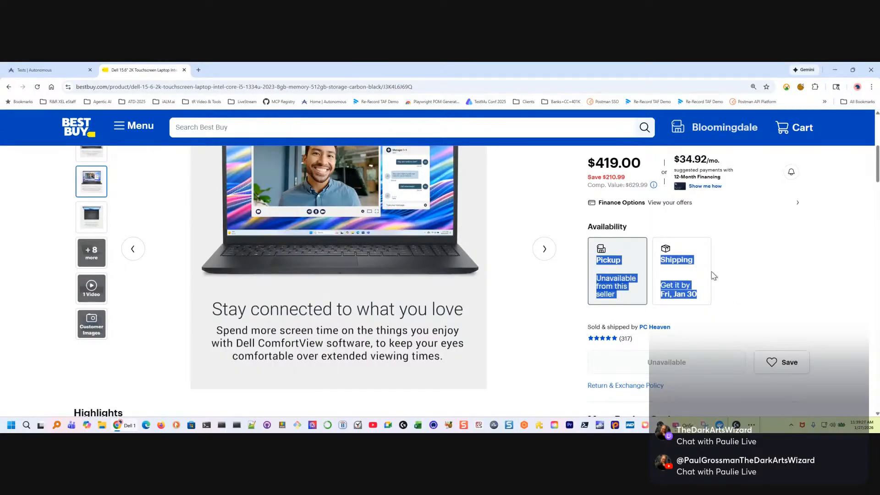
left_click(686, 278)
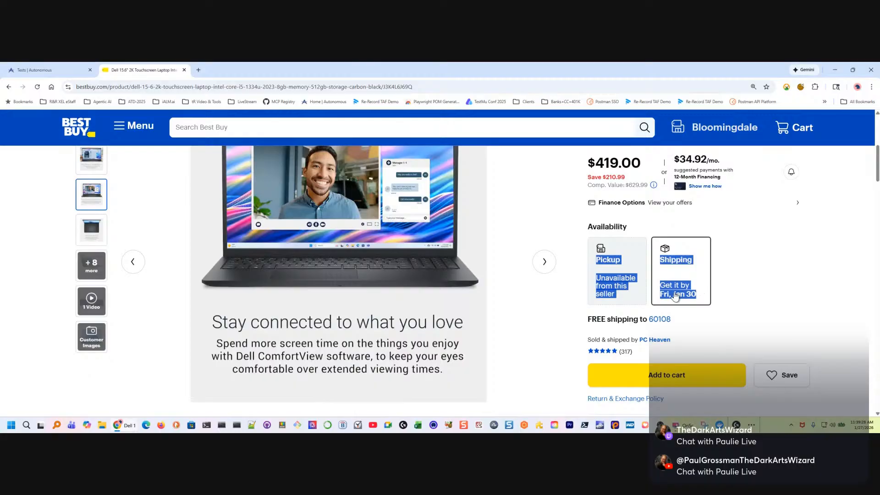
left_click(521, 292)
Add the Crucial 32GB DDR5 kit and Microsoft 365 Family from "Customers often buy these together" to the cart
scroll(789, 346, "down", 2)
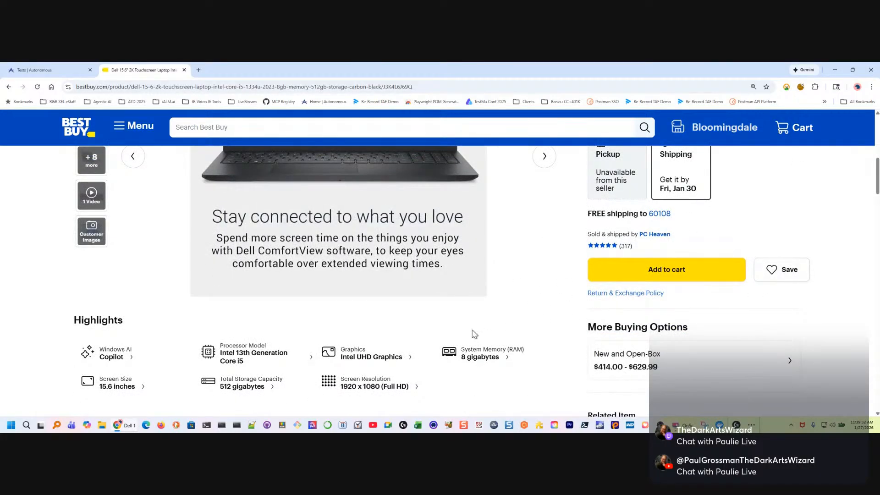
scroll(412, 358, "down", 2)
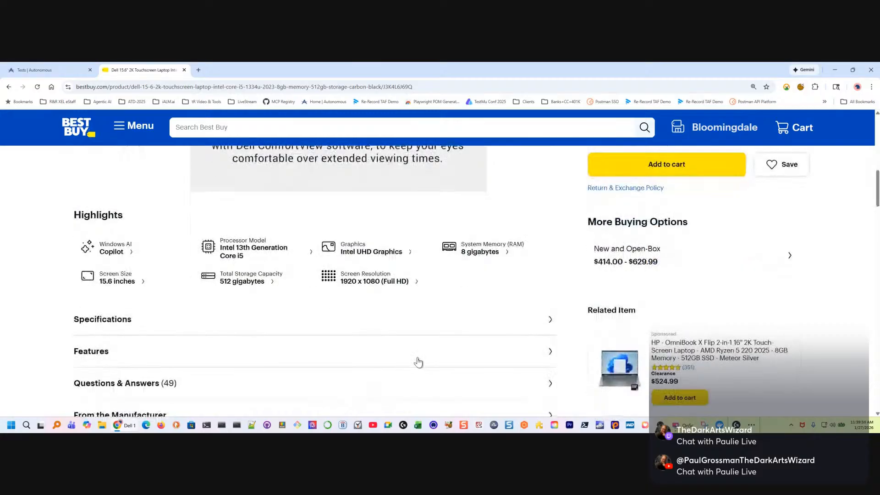
scroll(472, 314, "down", 3)
scroll(494, 318, "down", 8)
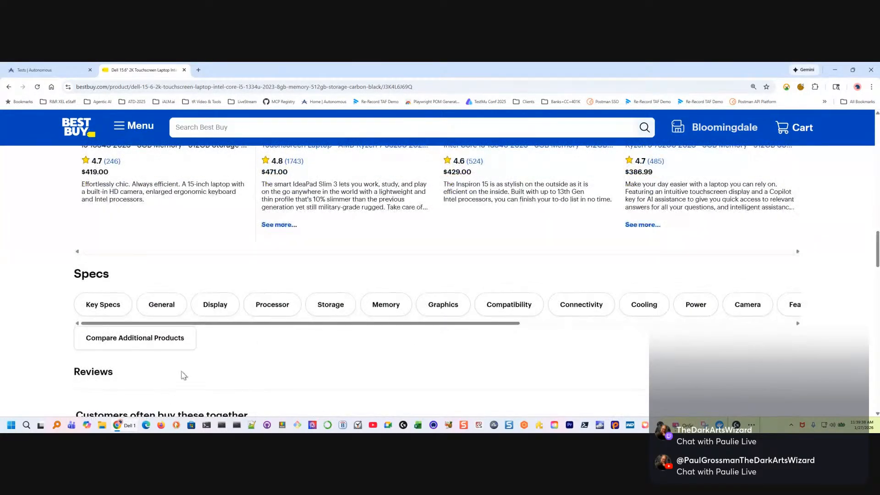
scroll(182, 373, "down", 6)
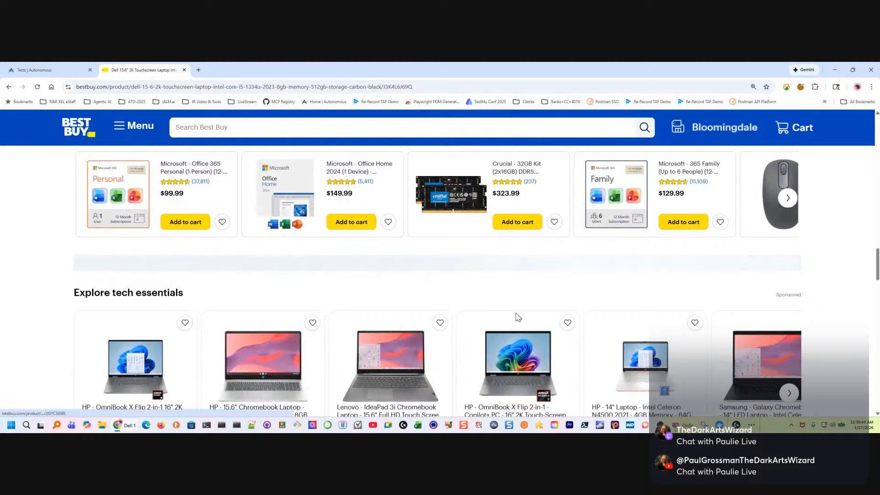
mouse_move(876, 268)
left_mouse_down()
mouse_move(877, 302)
mouse_move(877, 265)
left_mouse_up()
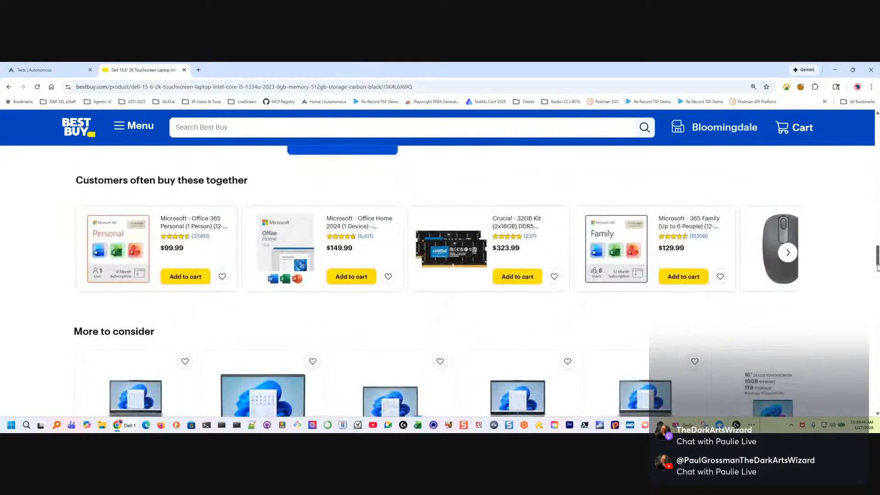
left_click(541, 276)
left_click(681, 277)
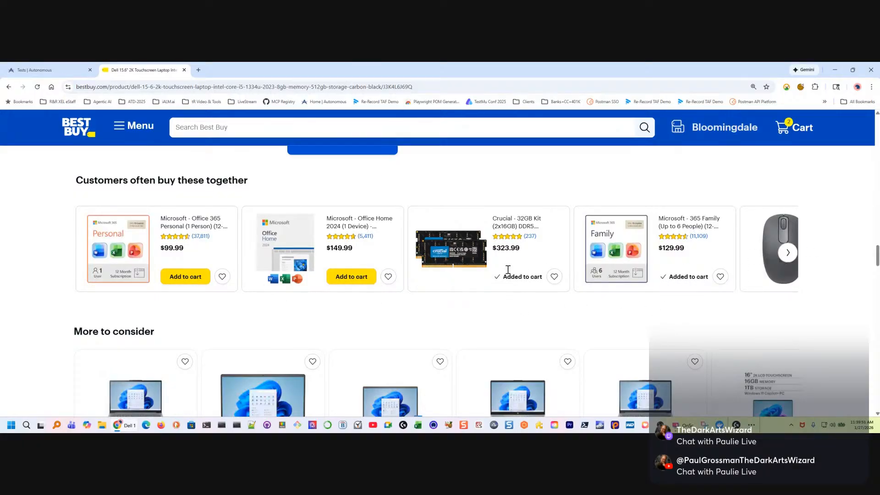
Open the shopping cart and review the items listed in it
scroll(832, 235, "up", 1)
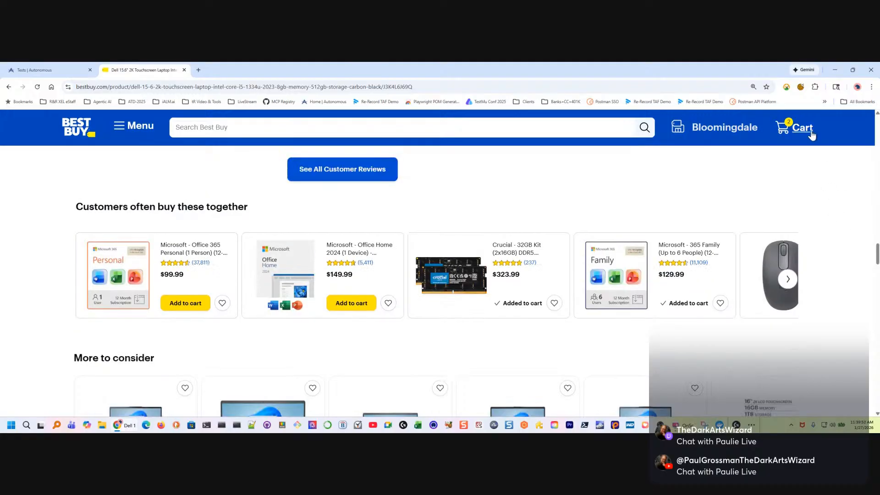
left_click(802, 131)
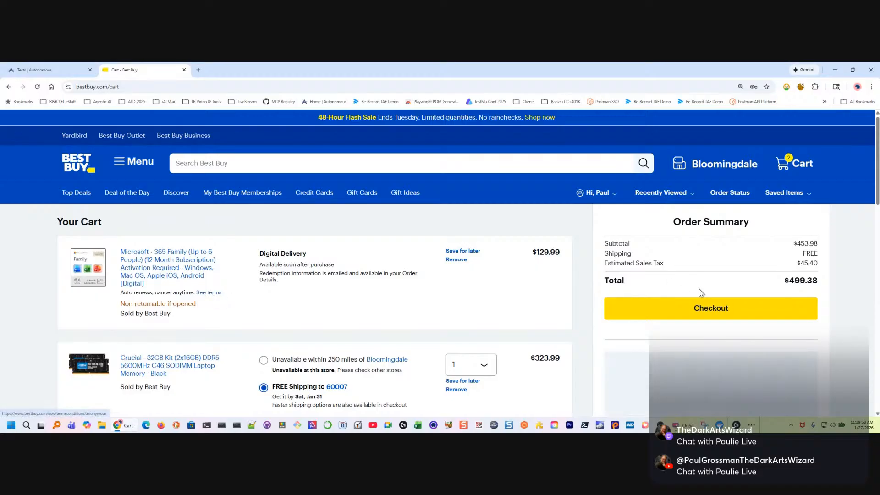
scroll(671, 313, "down", 2)
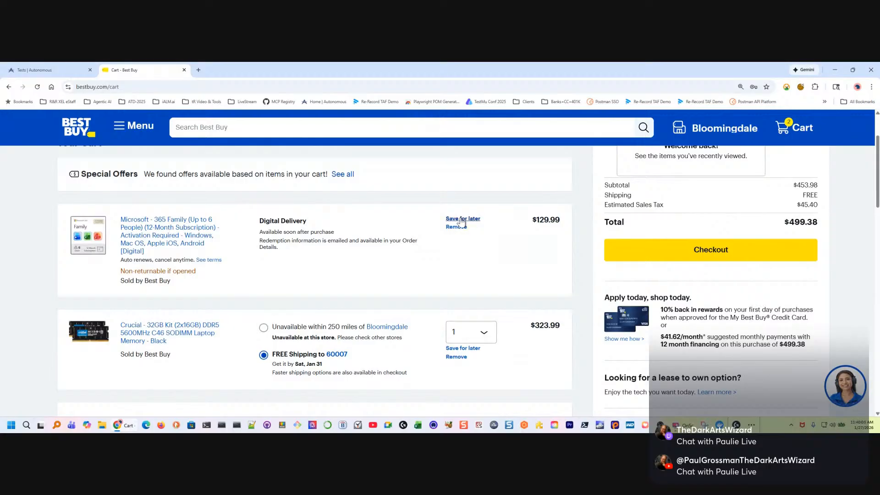
Set the quantity of the Crucial 32GB DDR5 kit in the cart to 2
left_click(486, 335)
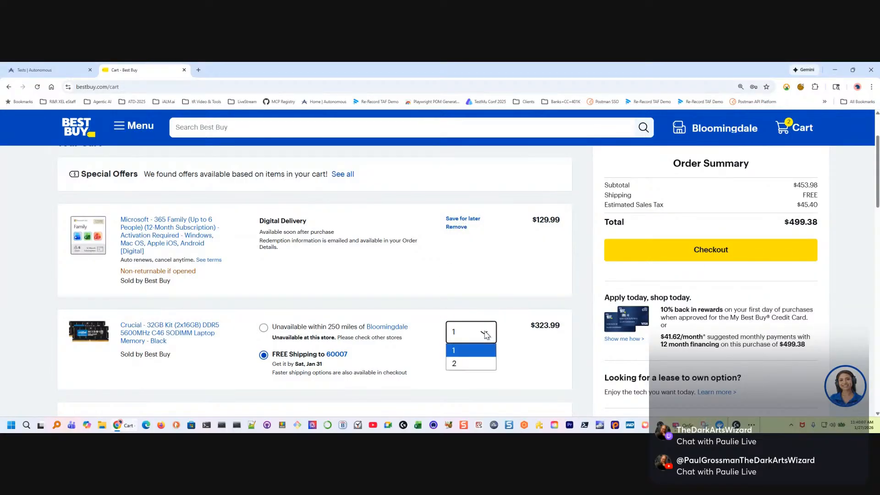
left_click(459, 364)
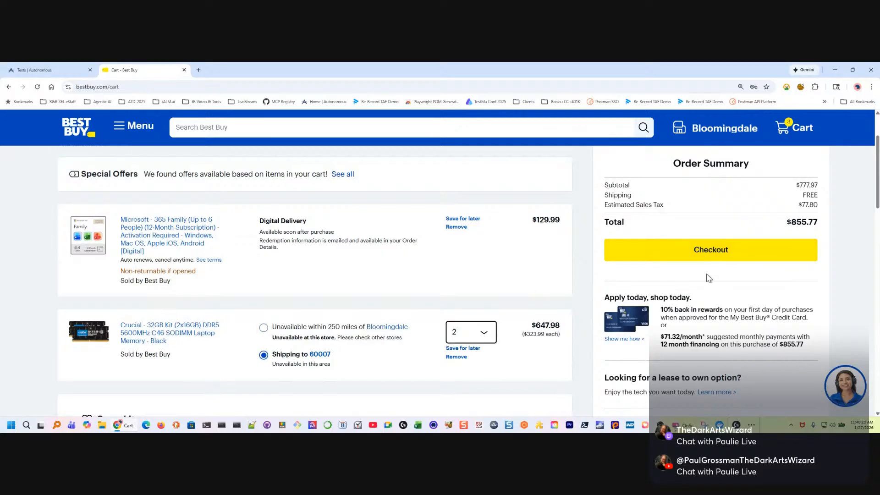
Save the Crucial 32GB DDR5 kit for later, undo that move, and review the cart
left_click(468, 349)
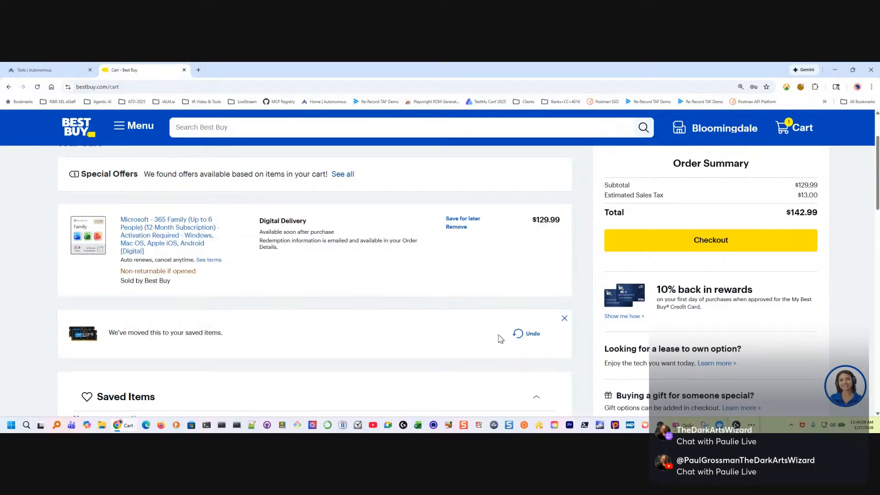
left_click(521, 333)
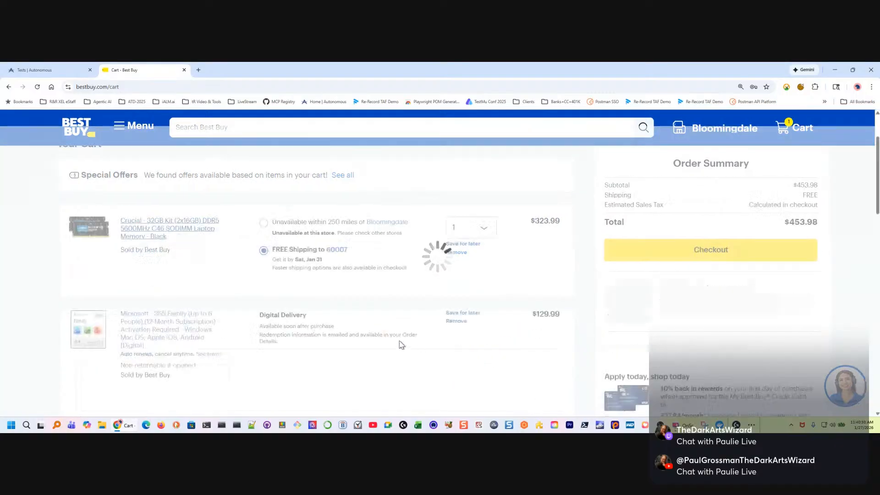
scroll(384, 337, "up", 2)
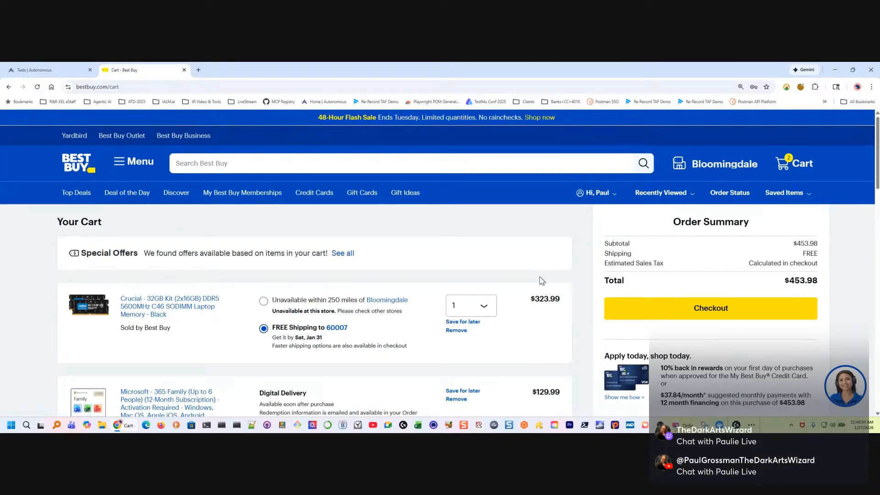
scroll(540, 280, "down", 2)
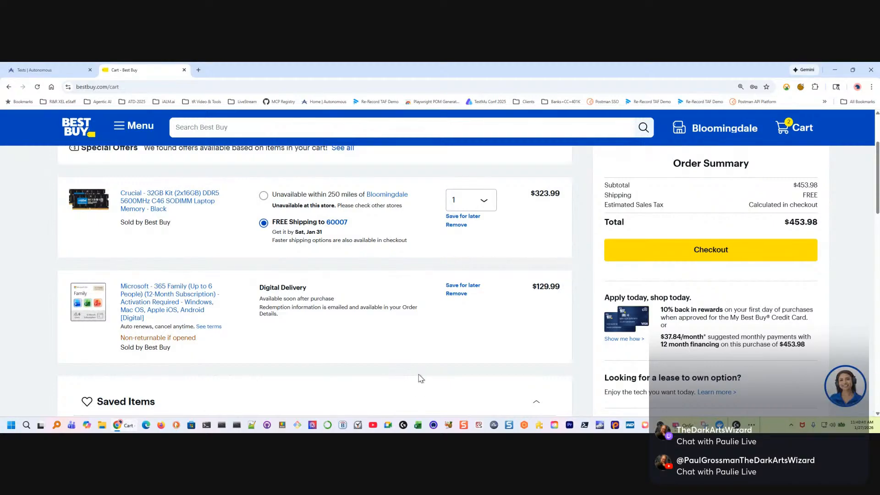
scroll(412, 375, "up", 2)
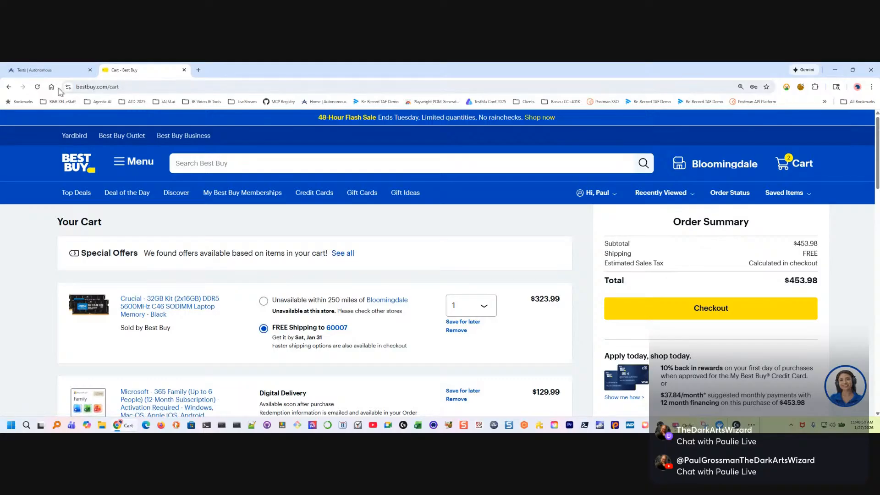
left_click(9, 88)
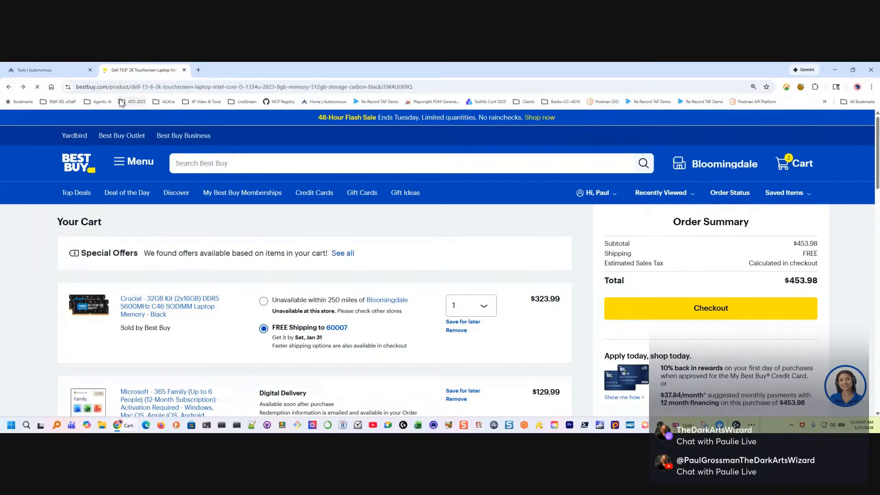
left_click_drag(106, 86, 454, 98)
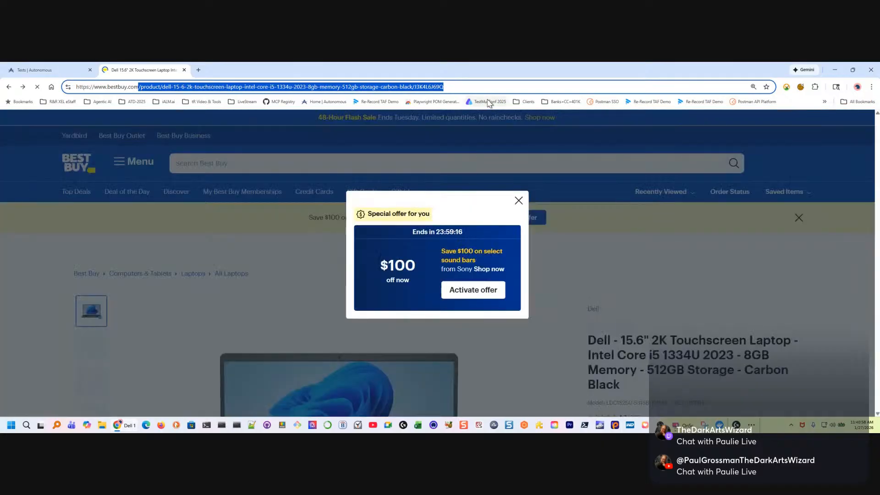
key("BackSpace")
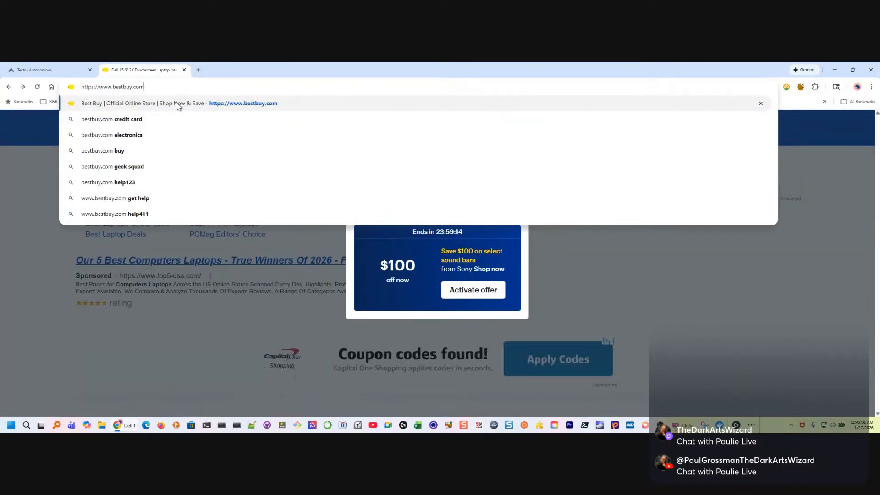
left_click_drag(154, 86, 85, 90)
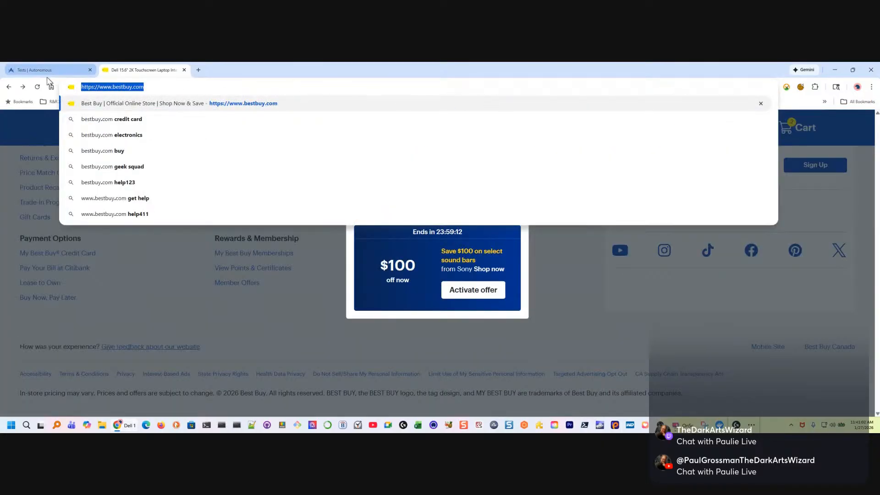
left_click(22, 123)
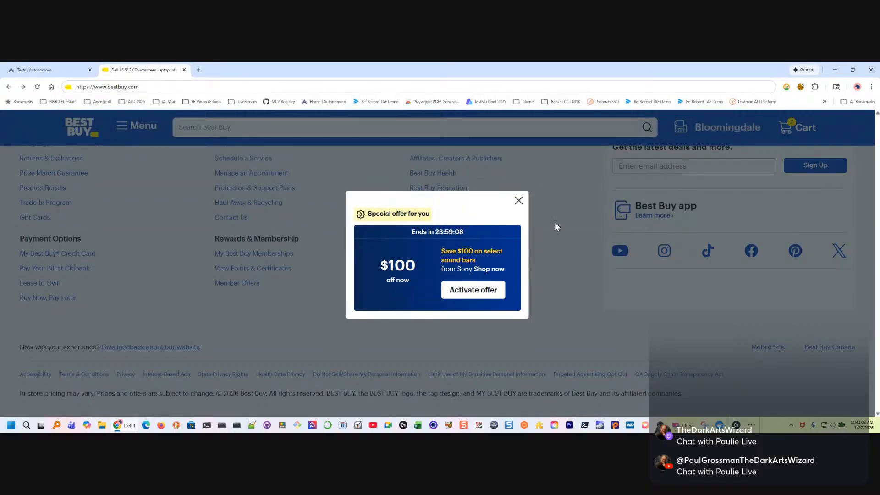
Dismiss the special offer on the laptop page and go back to the Best Buy home page
left_click(518, 201)
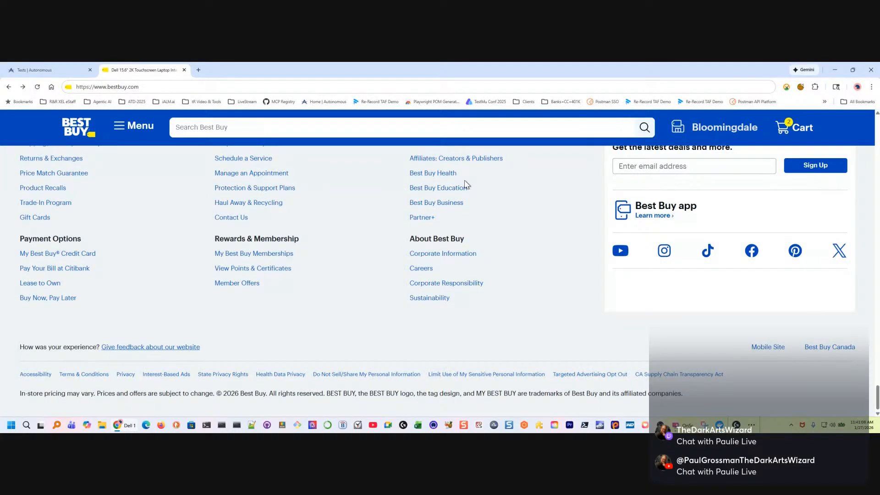
left_click(528, 223)
left_click(9, 87)
left_click(9, 87)
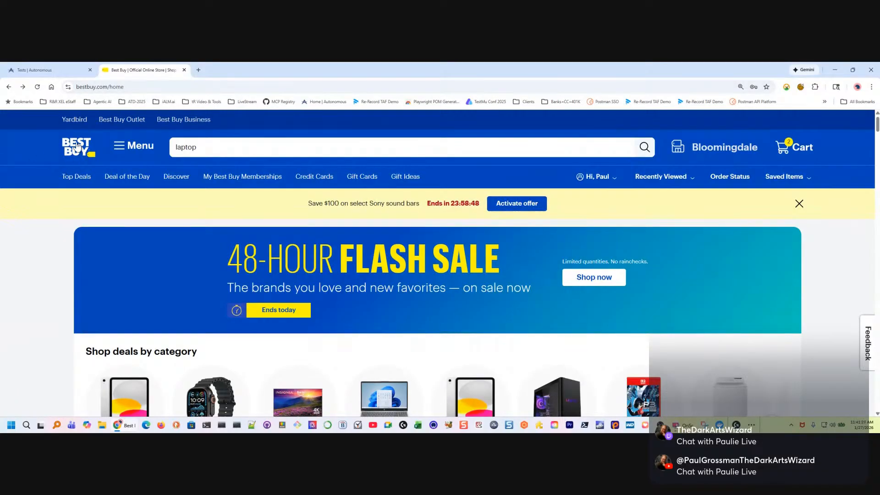
Switch to Applitools Autonomous and start creating a new custom flow test
left_click(47, 73)
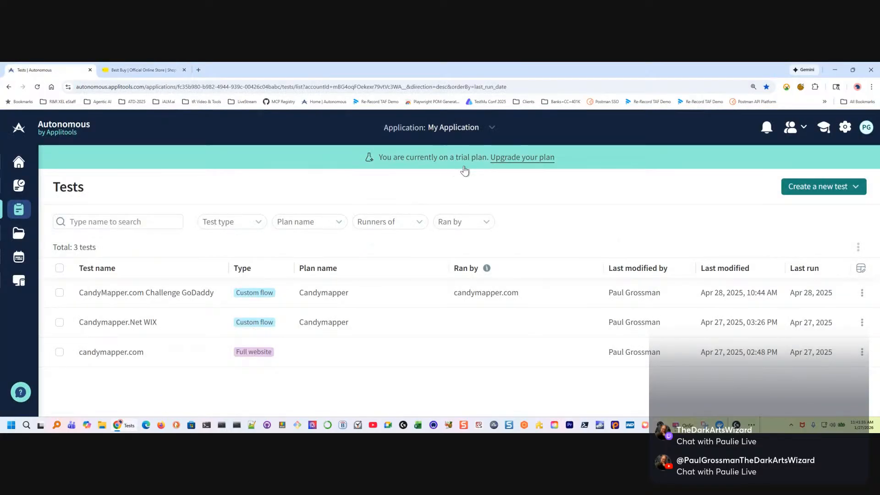
left_click(837, 186)
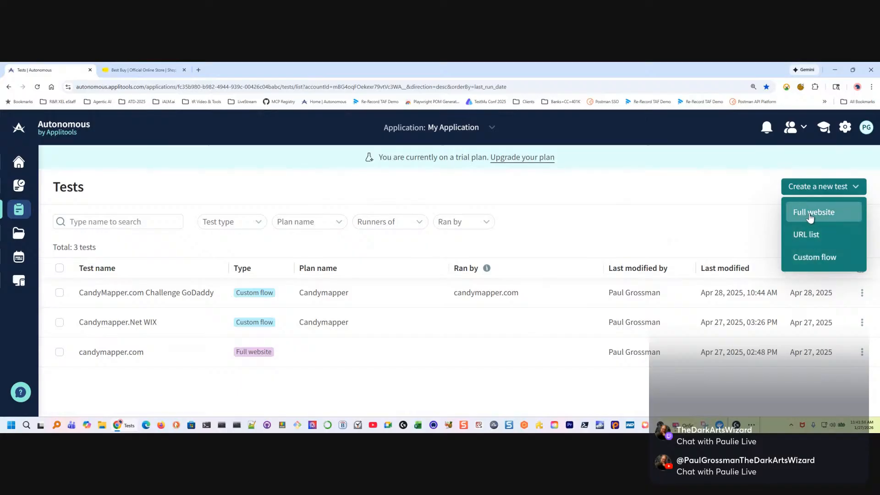
left_click(815, 260)
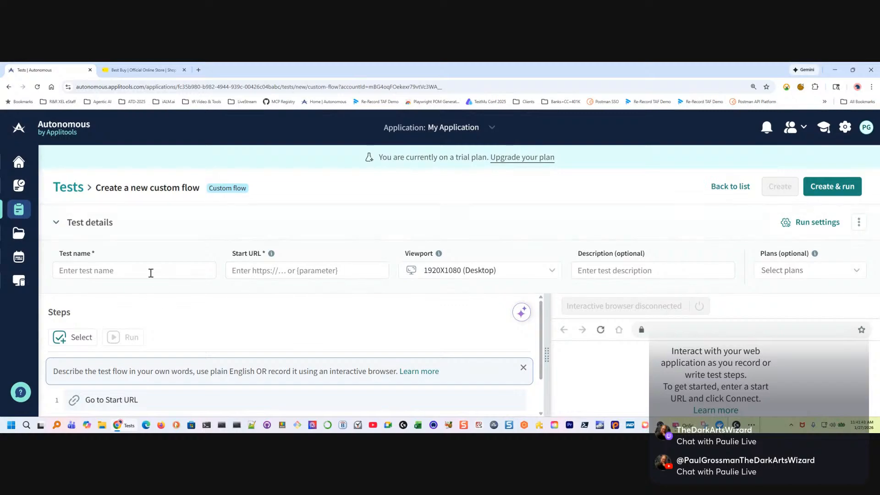
left_click(85, 271)
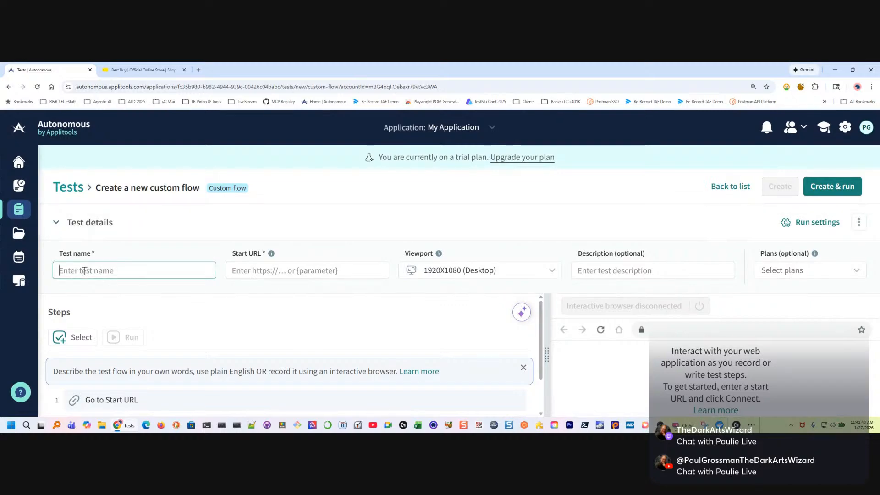
type("BestBuy")
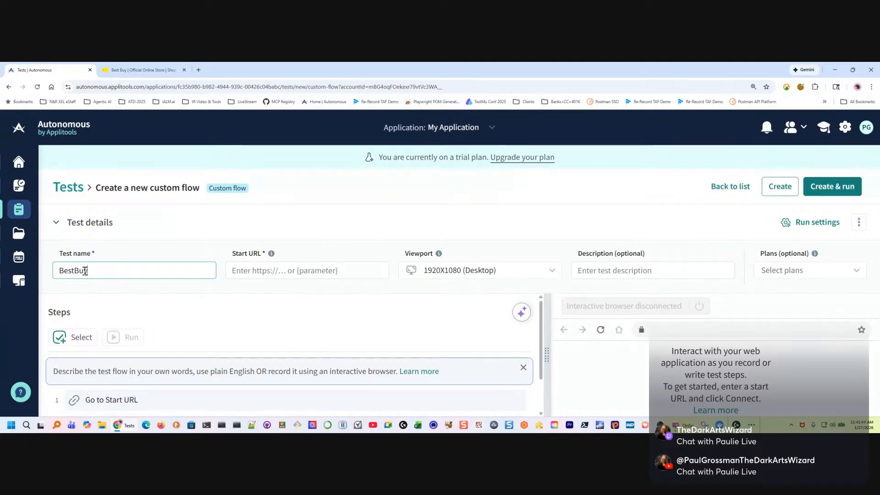
left_click(269, 272)
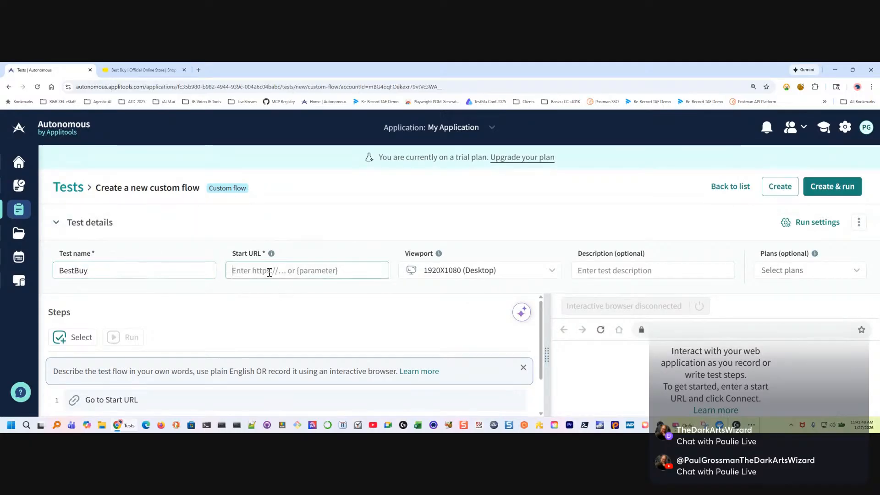
type("https://www.bestbuy.com/")
left_click_drag(100, 252, 85, 252)
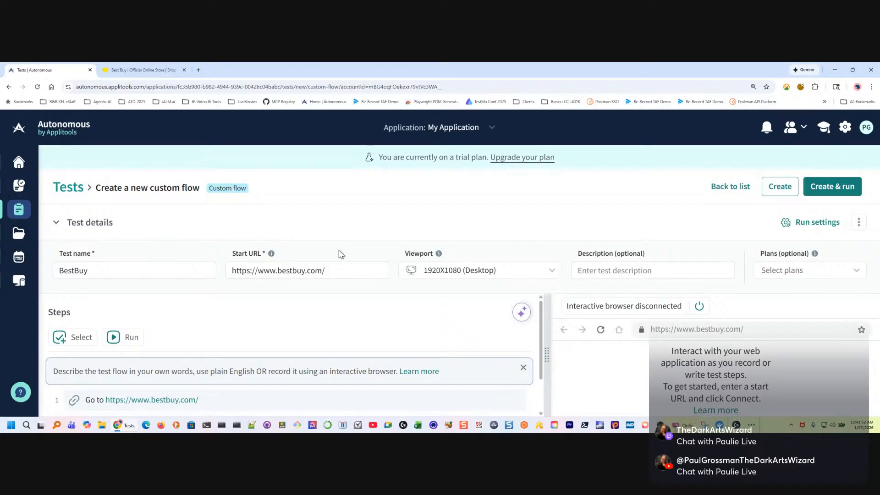
Check the available viewports, keeping 1920X1080 (Desktop), and set the test description to "Basic Objects and Validations"
left_click(554, 270)
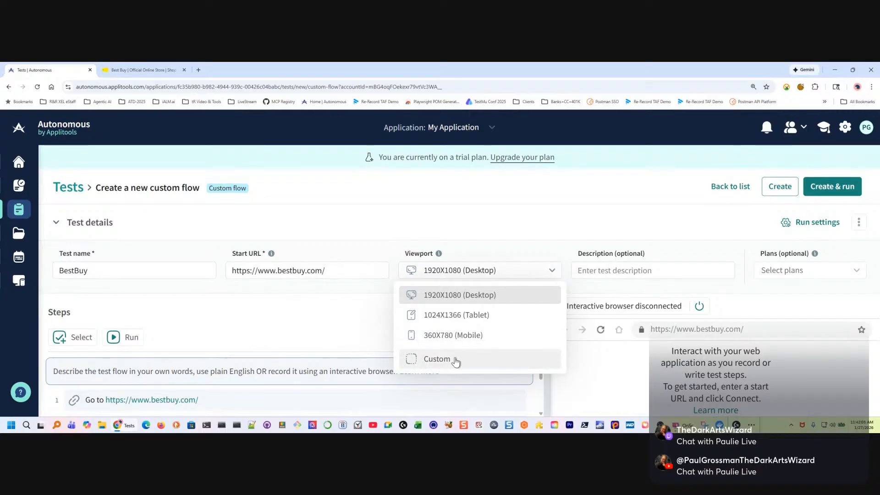
left_click(524, 251)
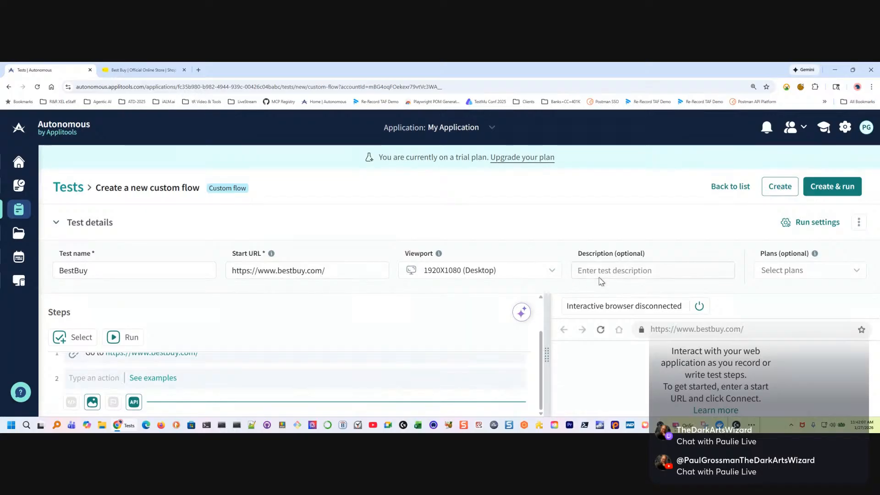
left_click(615, 270)
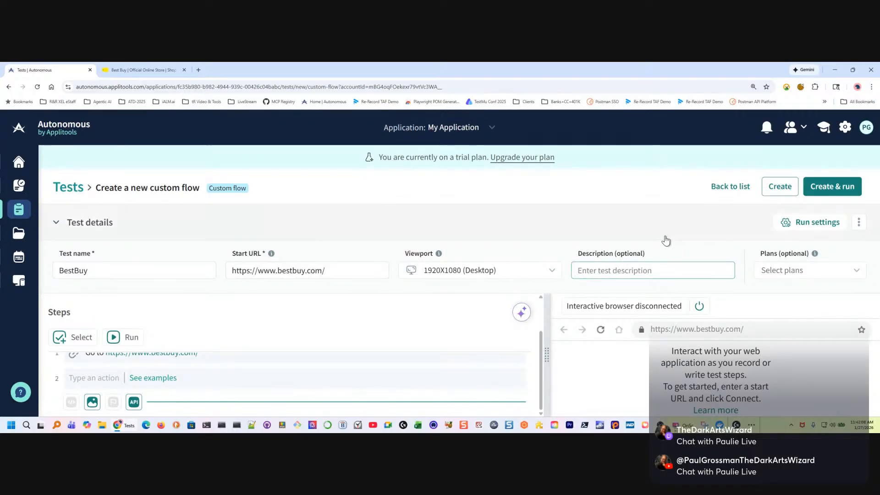
type("Basic Objects")
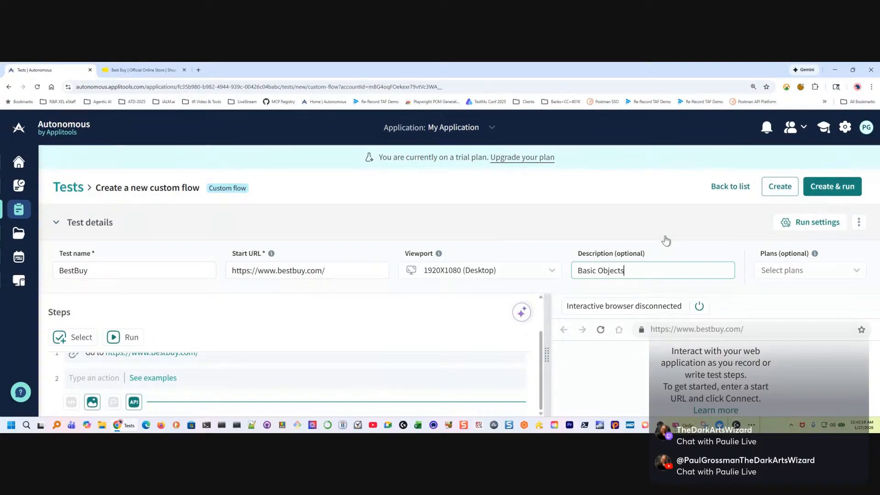
type("dations")
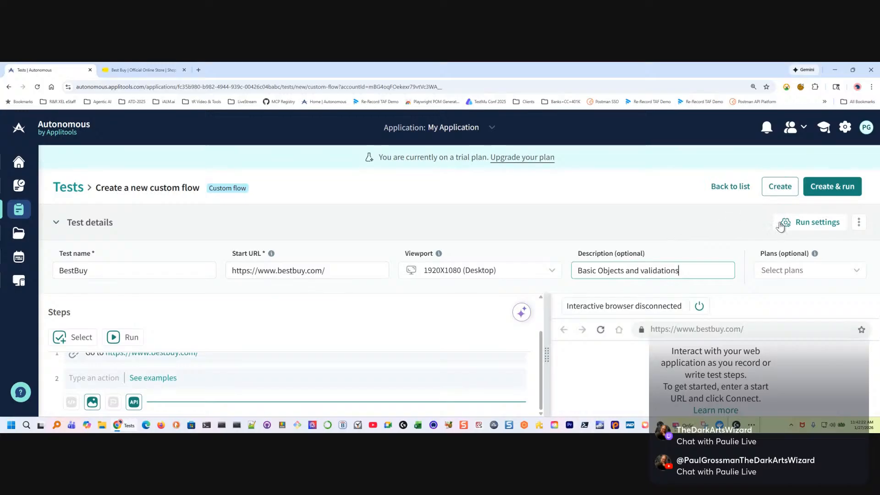
key("Left")
key("BackSpace")
type("V")
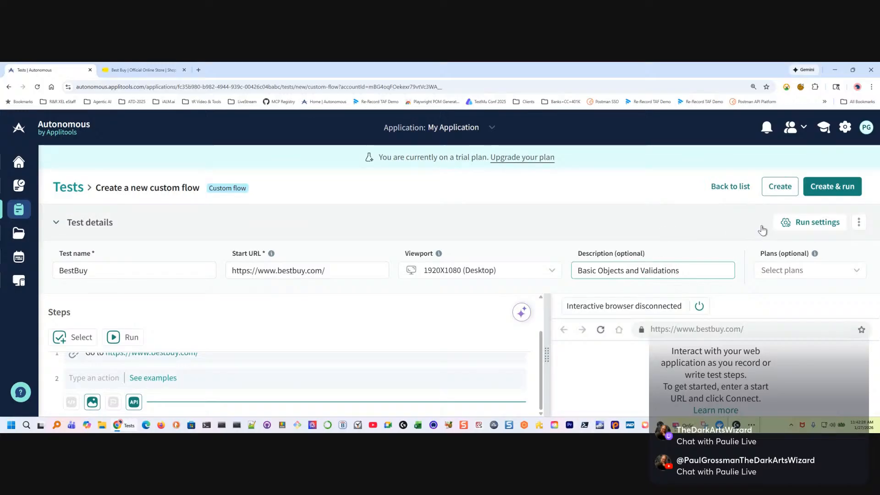
Create a new plan named BastBuy for the test, with its schedule left at Doesn't repeat
left_click(819, 270)
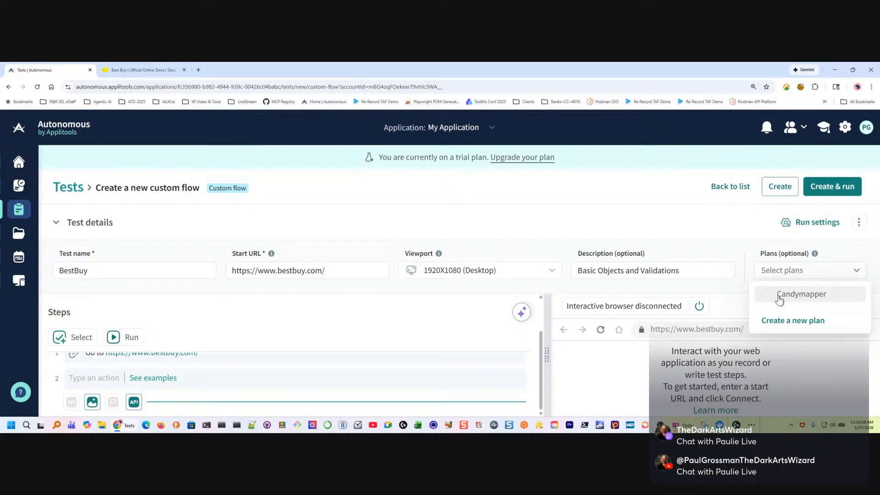
left_click(791, 321)
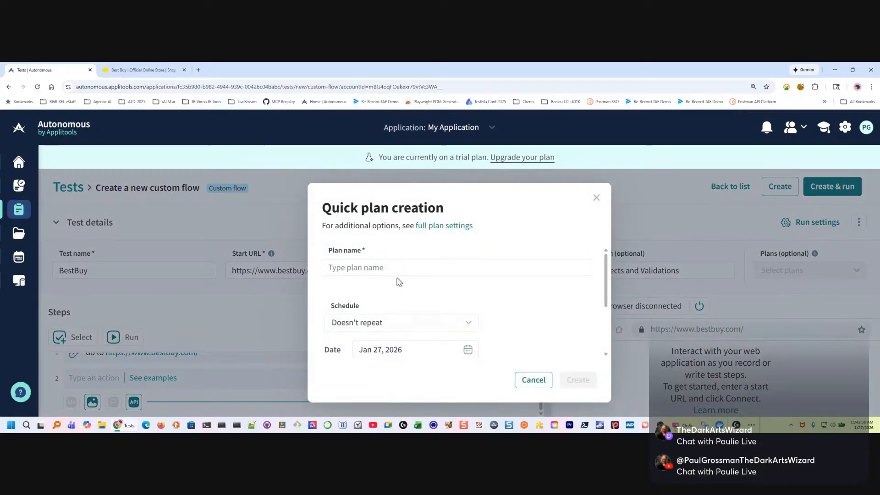
left_click(388, 267)
type("BastBuy")
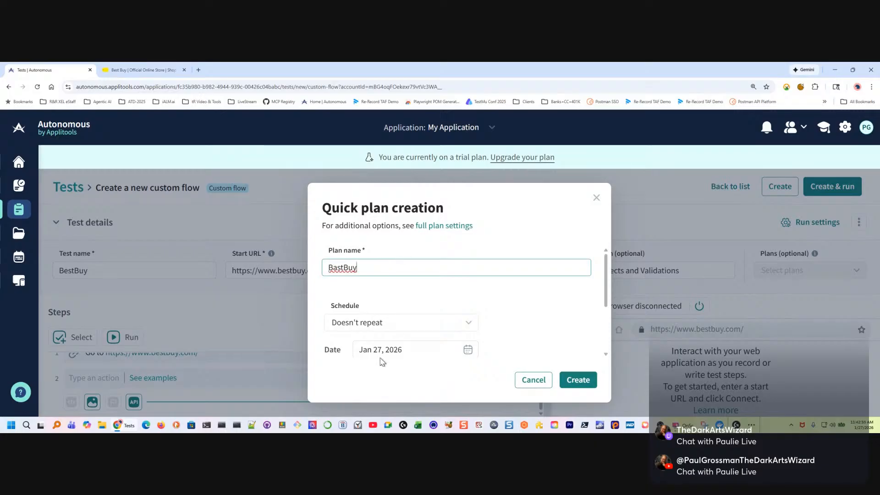
left_click(492, 335)
left_click(405, 327)
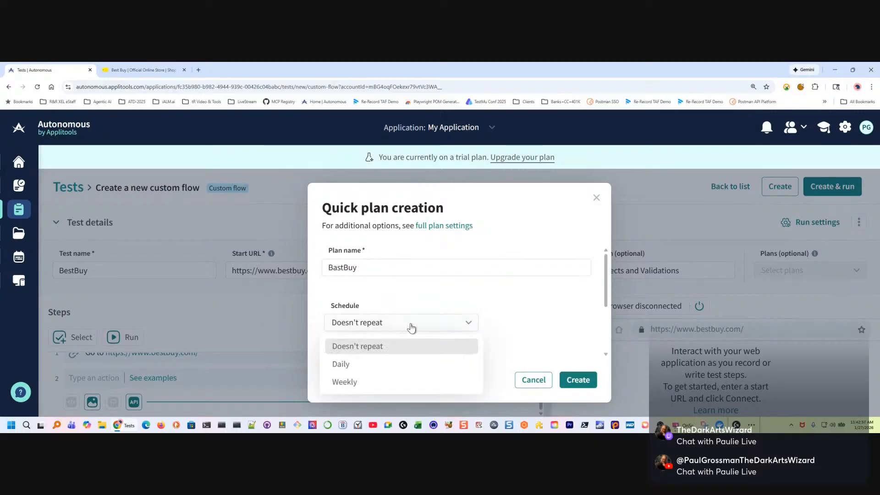
left_click(518, 316)
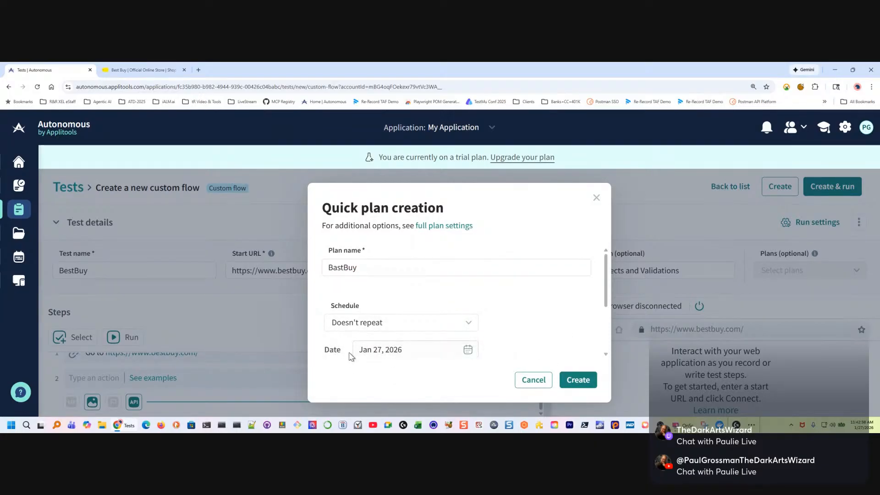
left_click(577, 382)
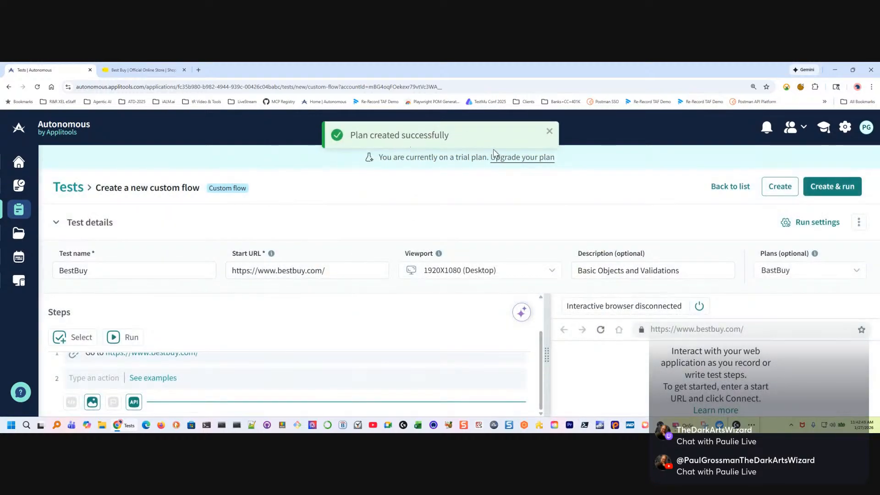
Stay on the unsaved test page instead of leaving for the plans list, and create the BestBuy test with the BastBuy plan assigned
left_click(860, 274)
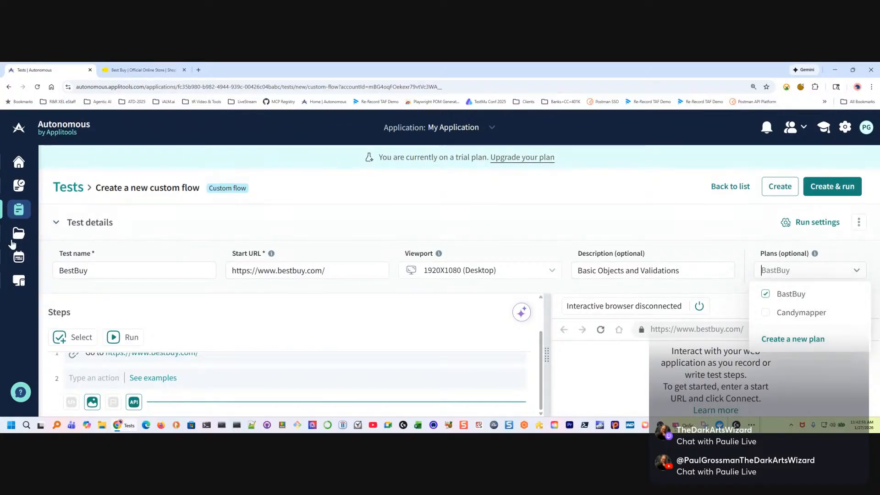
mouse_move(13, 242)
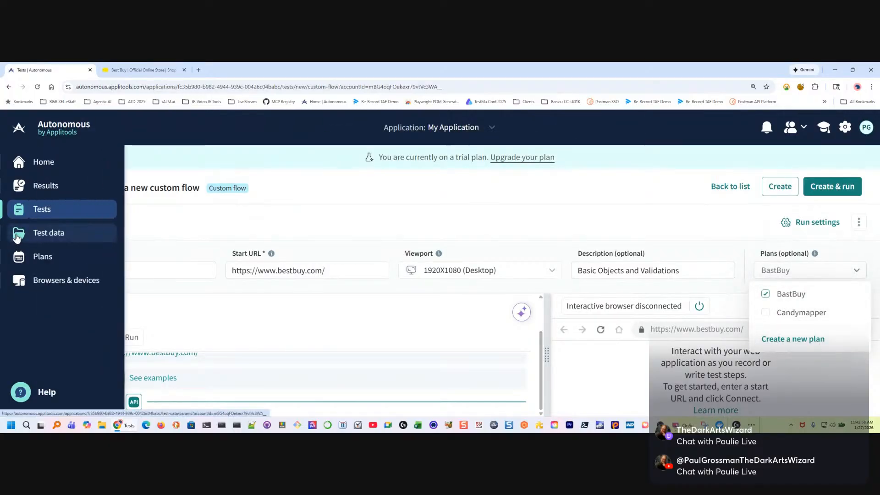
left_click(33, 262)
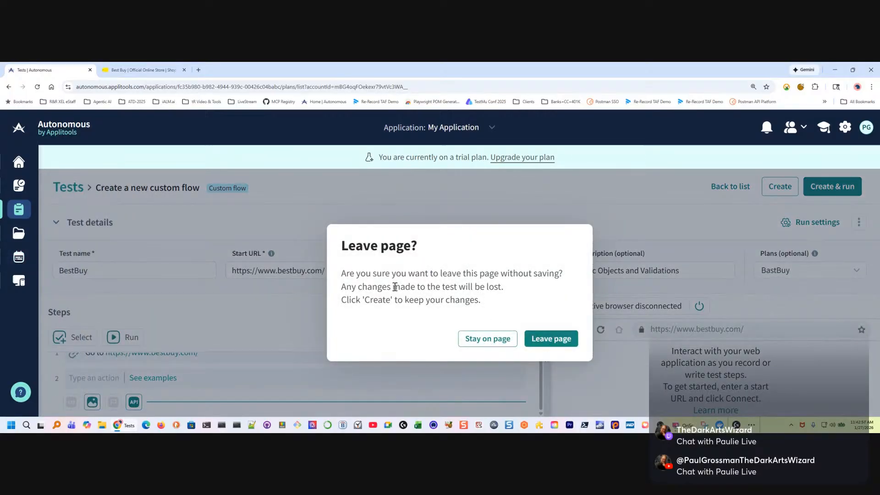
left_click_drag(445, 300, 517, 304)
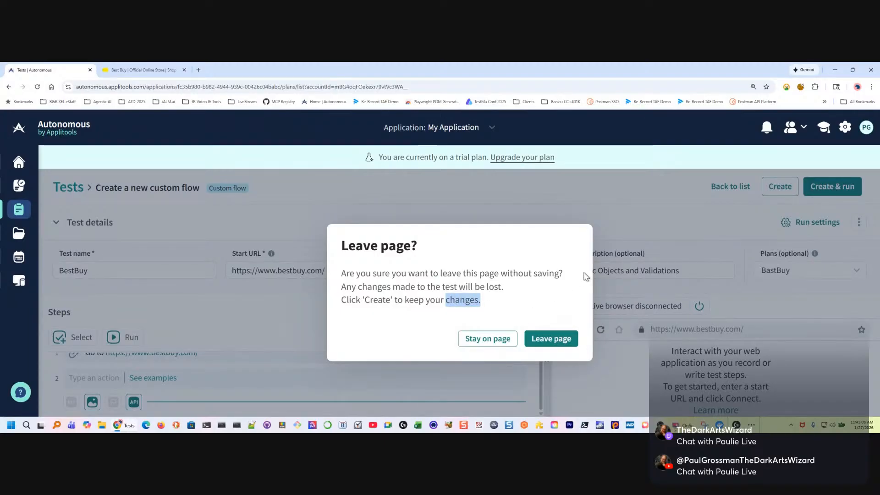
left_click(502, 339)
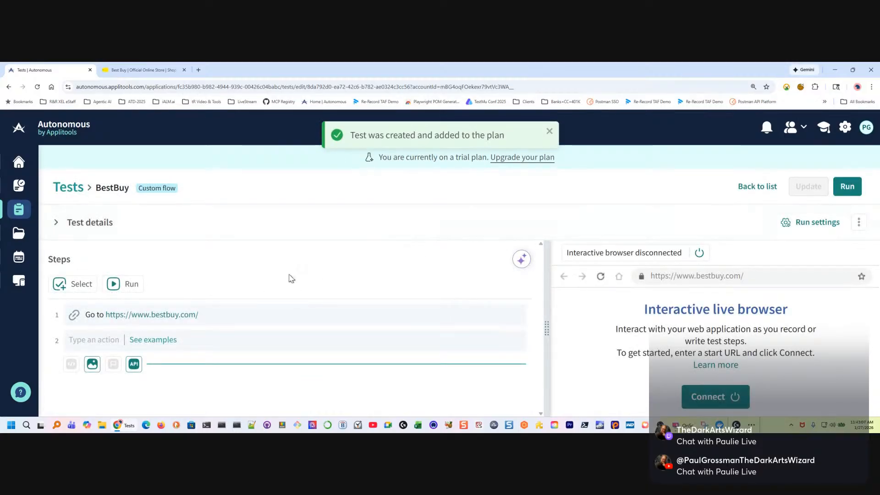
Rename the BastBuy plan to BestBuy and save the update
left_click(17, 265)
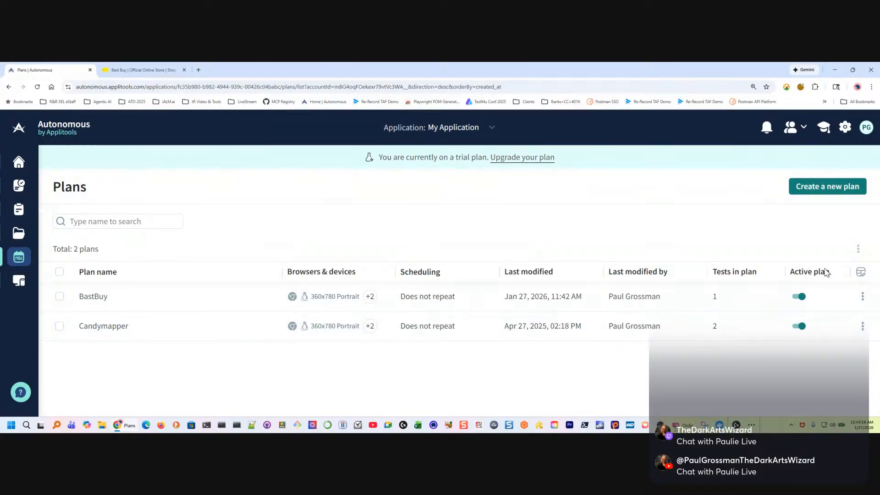
left_click(862, 298)
left_click(670, 378)
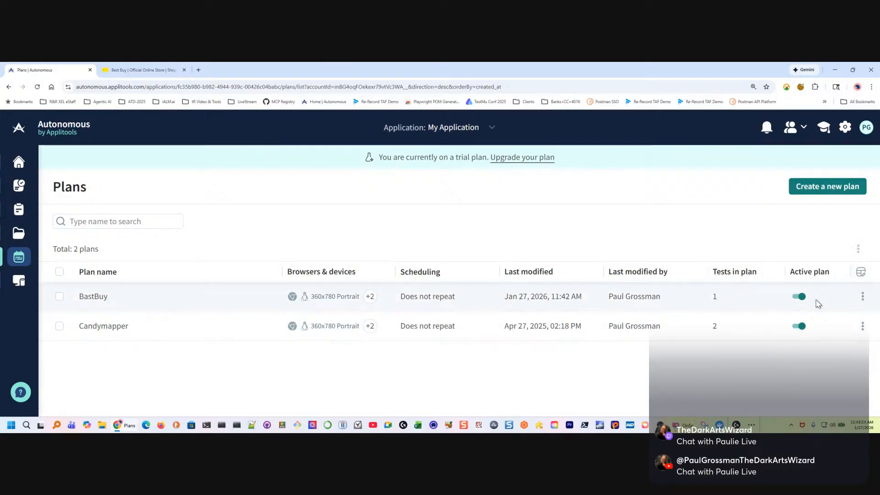
left_click(861, 298)
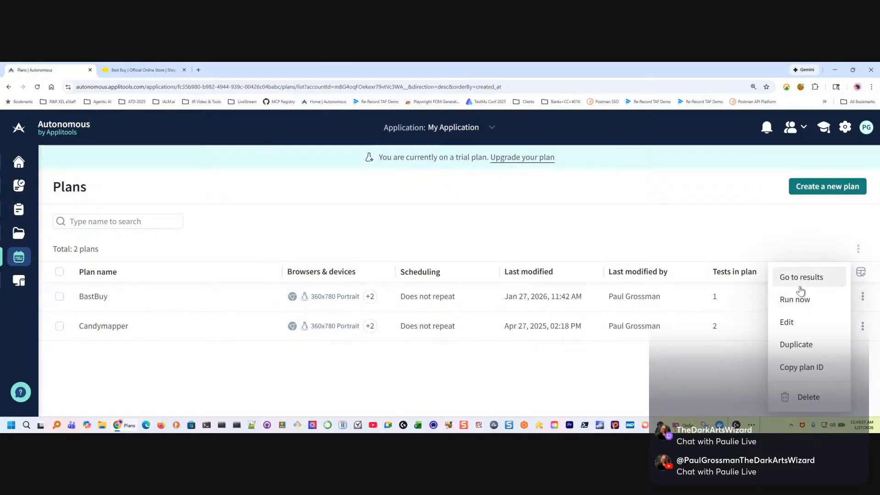
left_click(787, 322)
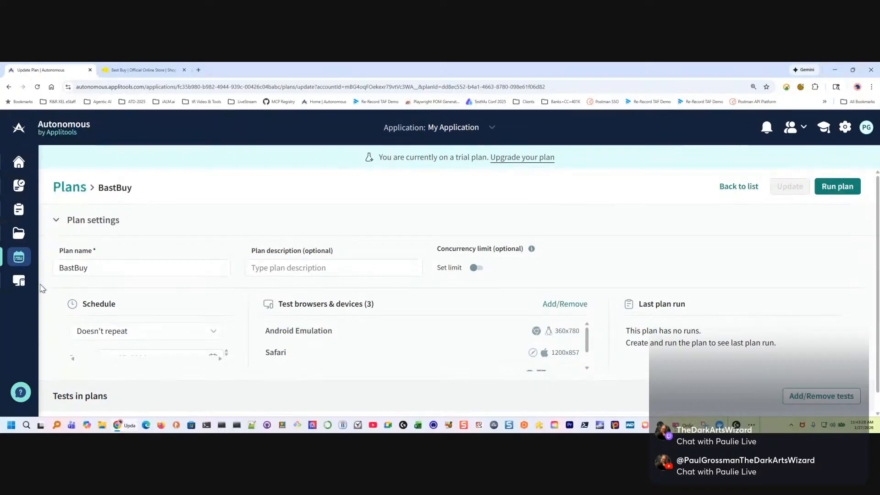
left_click(69, 270)
key("BackSpace")
type("e")
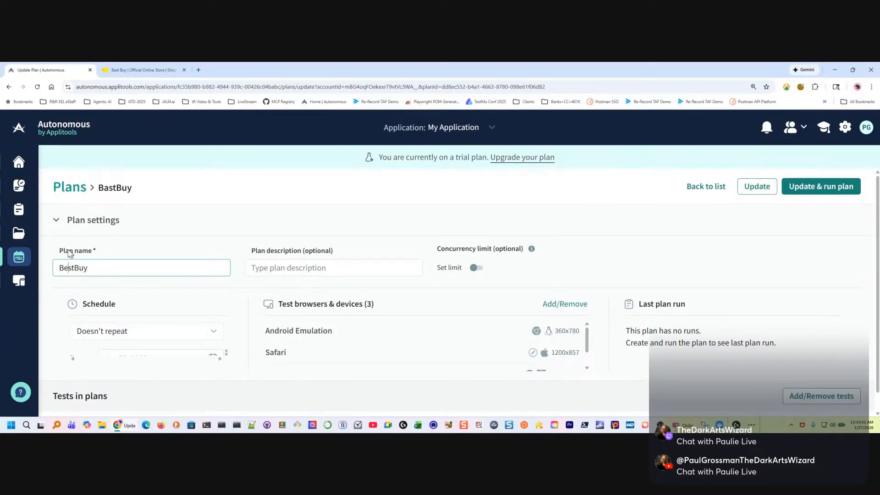
left_click(755, 188)
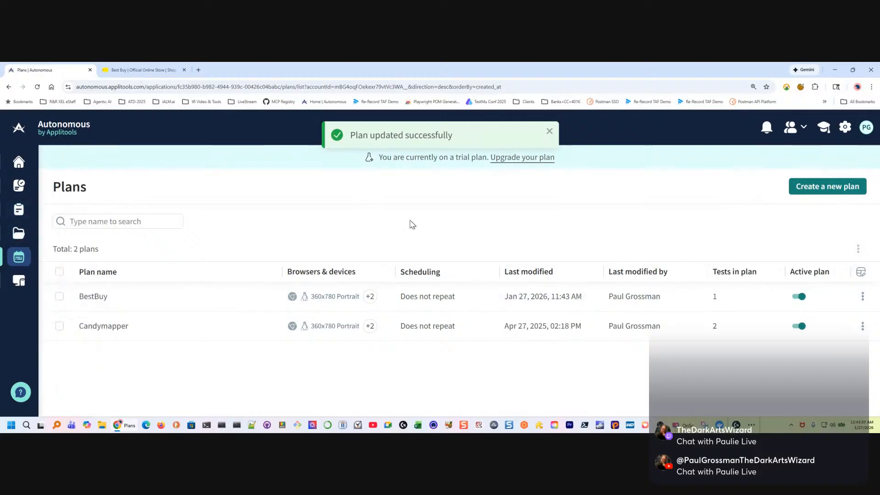
left_click(549, 131)
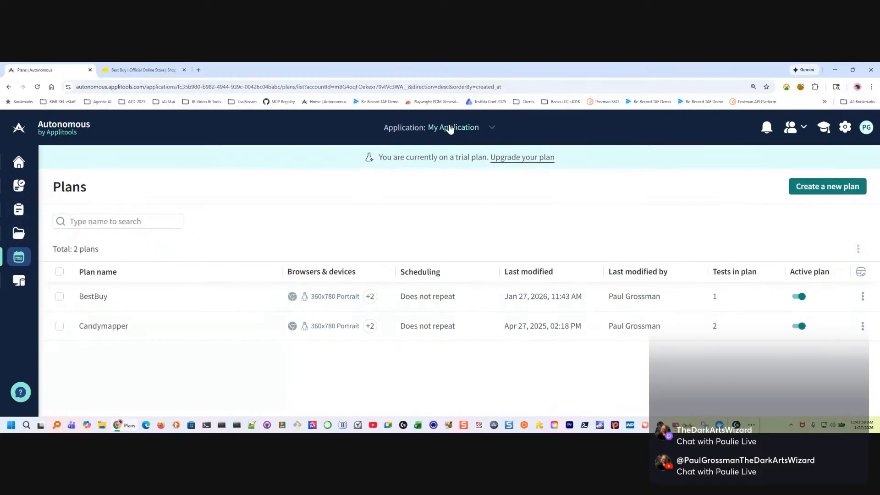
Check which applications are available, leaving My Application selected
left_click(492, 130)
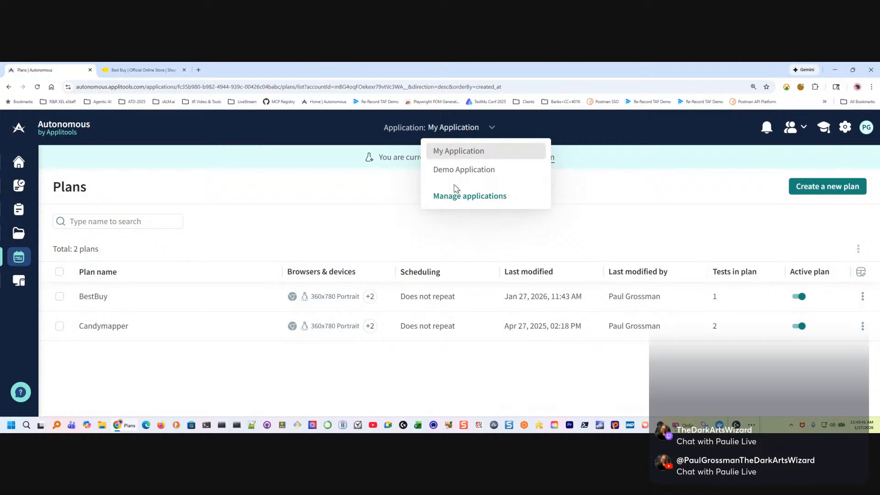
left_click(317, 128)
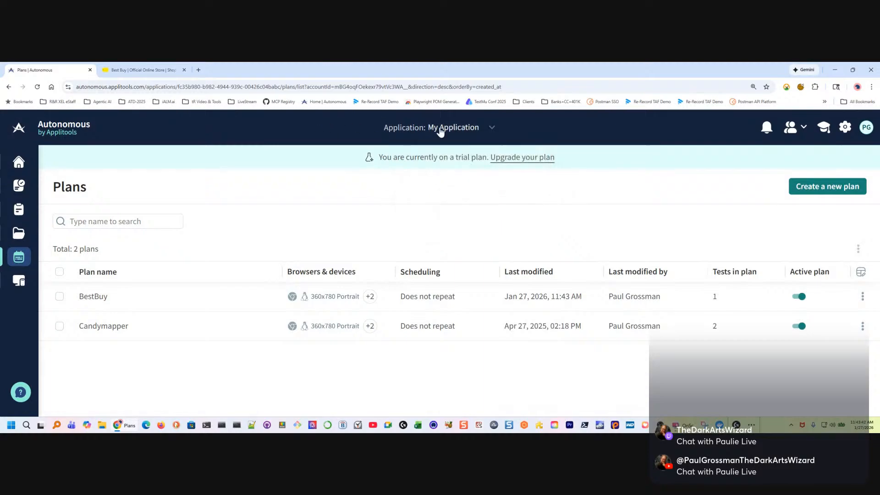
left_click(491, 129)
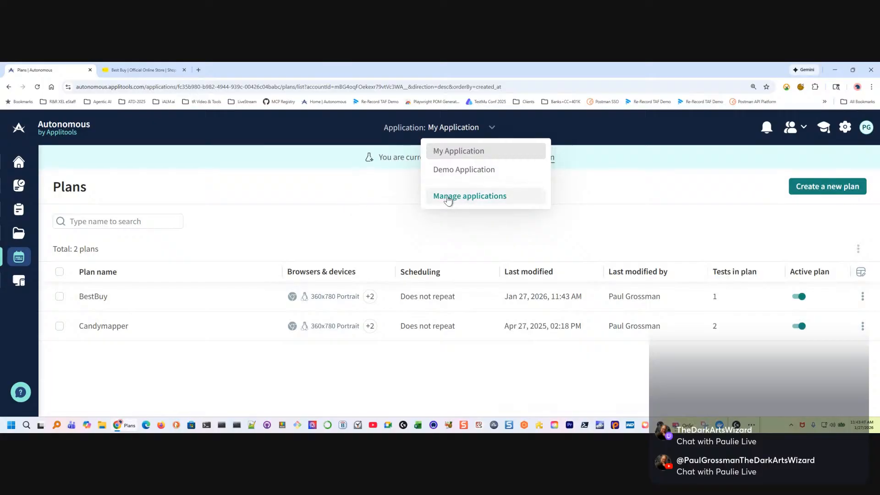
left_click(340, 185)
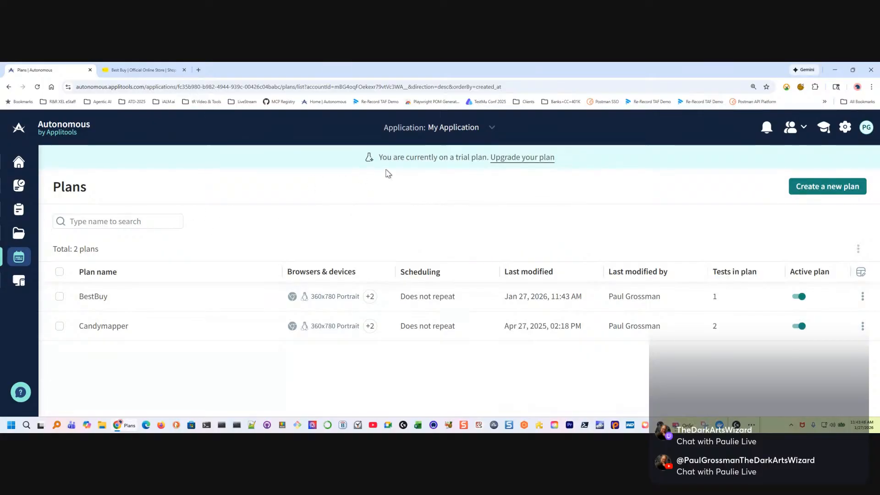
Compare the features of the Free Trial, Starter and Enterprise upgrade plans, and close the comparison without requesting an upgrade
left_click(456, 157)
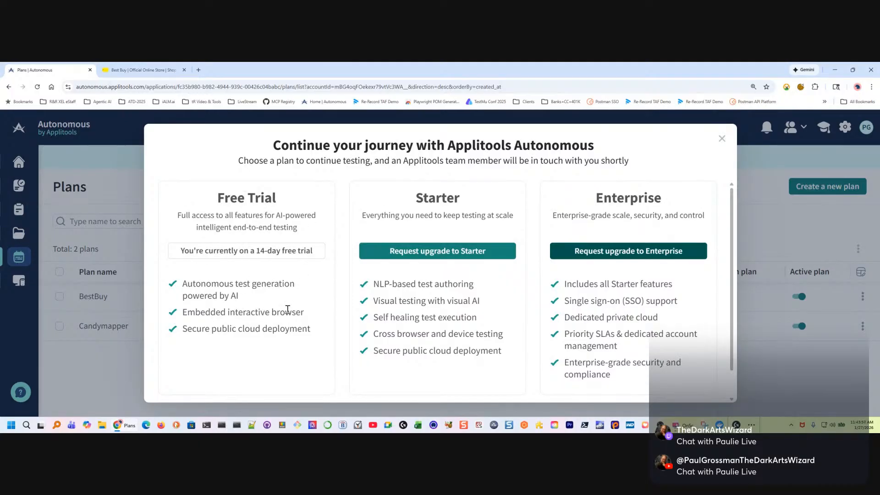
left_click_drag(288, 316, 326, 318)
left_click(396, 287)
left_click_drag(377, 283, 496, 287)
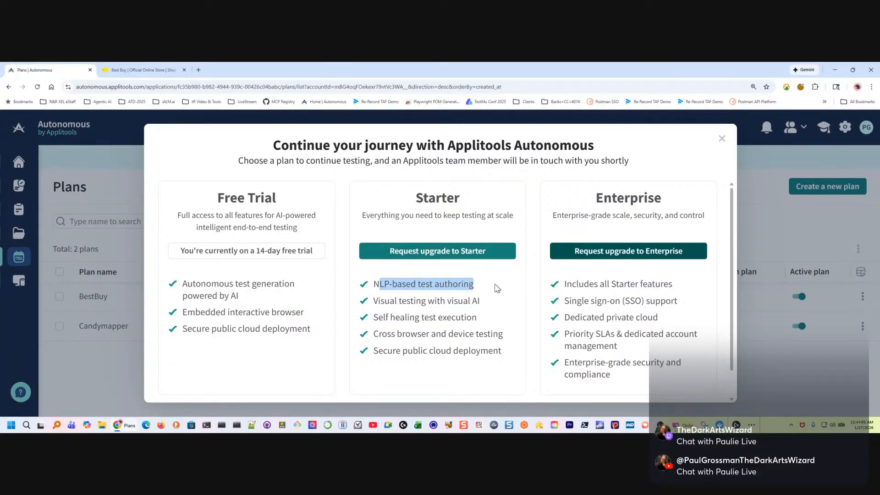
left_click_drag(380, 302, 489, 306)
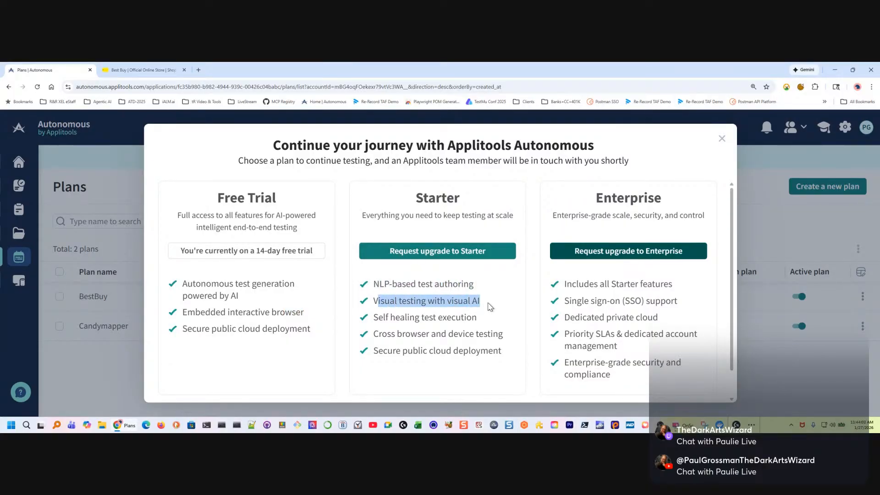
left_click_drag(386, 317, 518, 319)
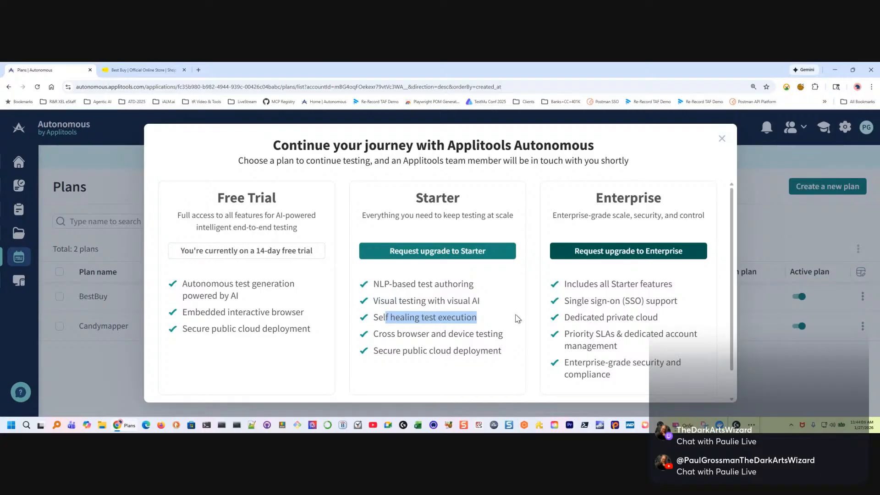
left_click_drag(380, 332, 514, 336)
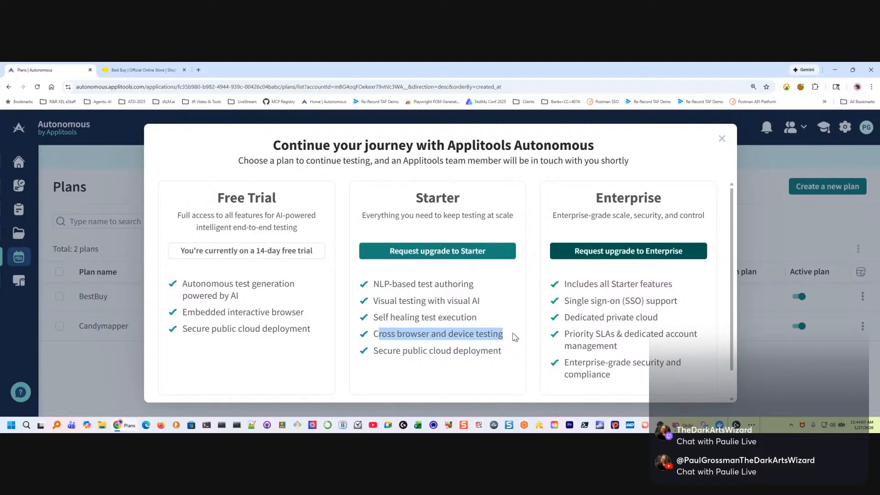
left_click_drag(381, 351, 504, 351)
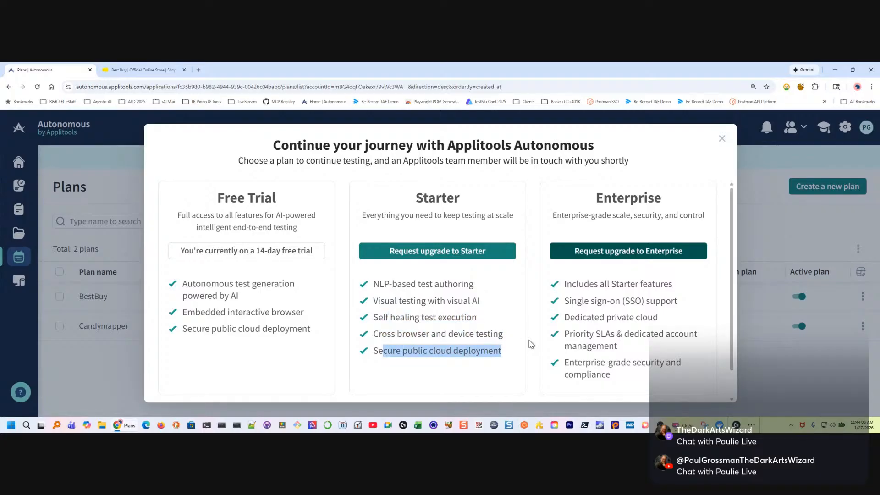
left_click(469, 211)
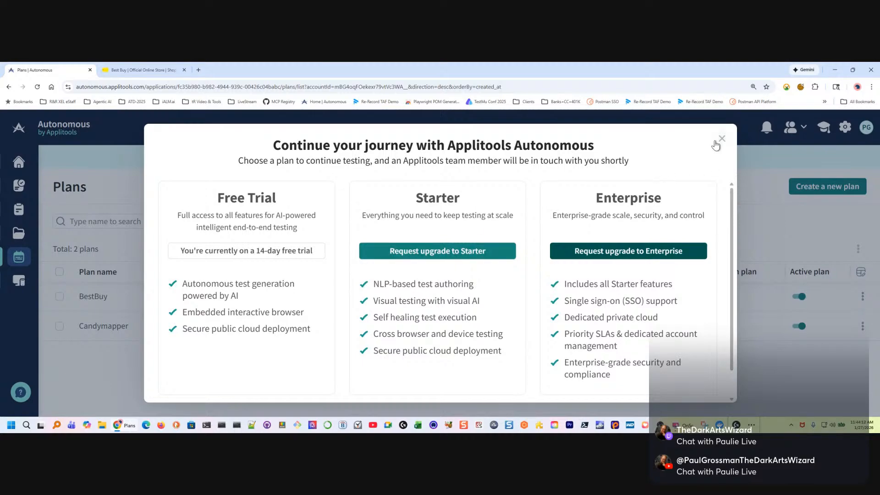
left_click_drag(201, 334, 402, 300)
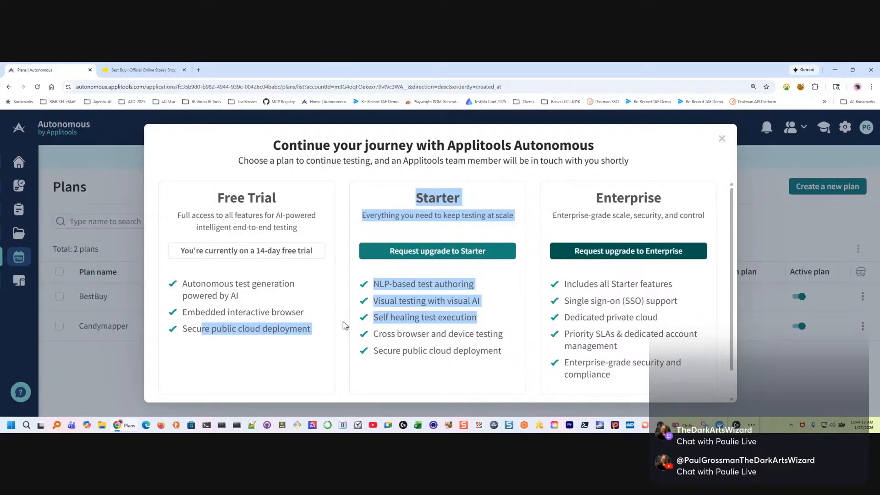
left_click(721, 138)
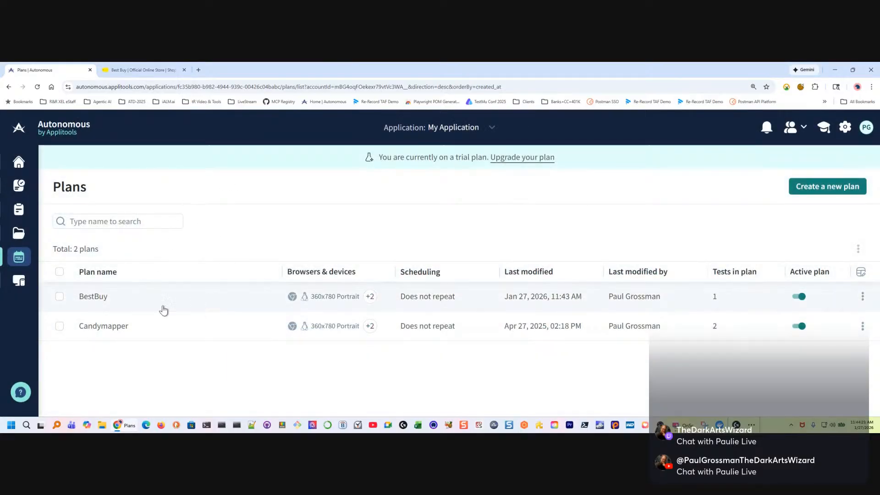
Review the BestBuy plan's description, schedule, test browsers and devices, and included tests
left_click(88, 297)
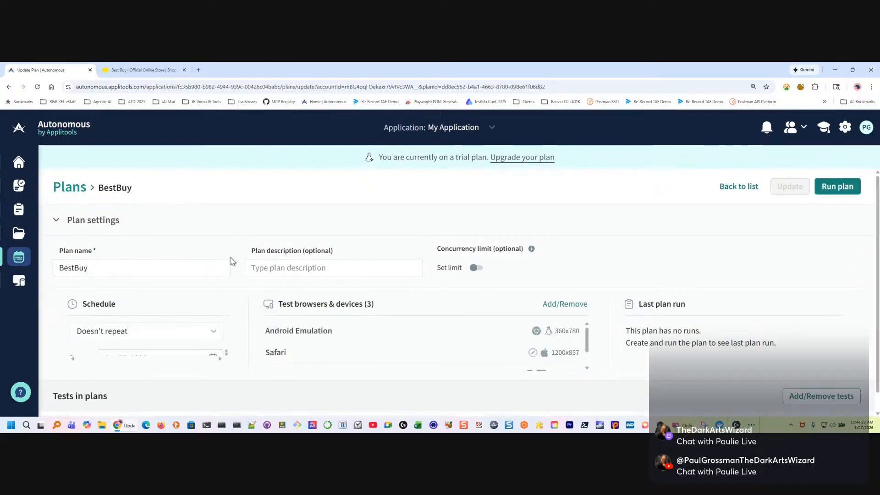
left_click(295, 266)
scroll(364, 241, "down", 1)
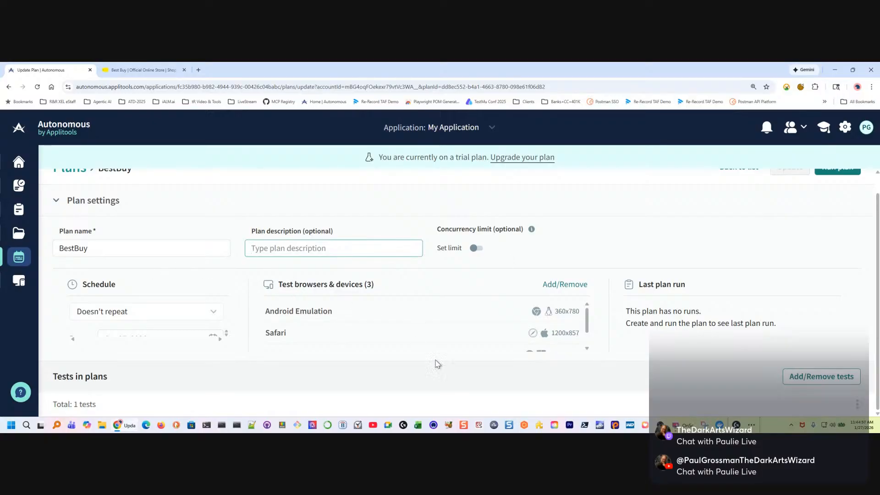
scroll(156, 311, "up", 1)
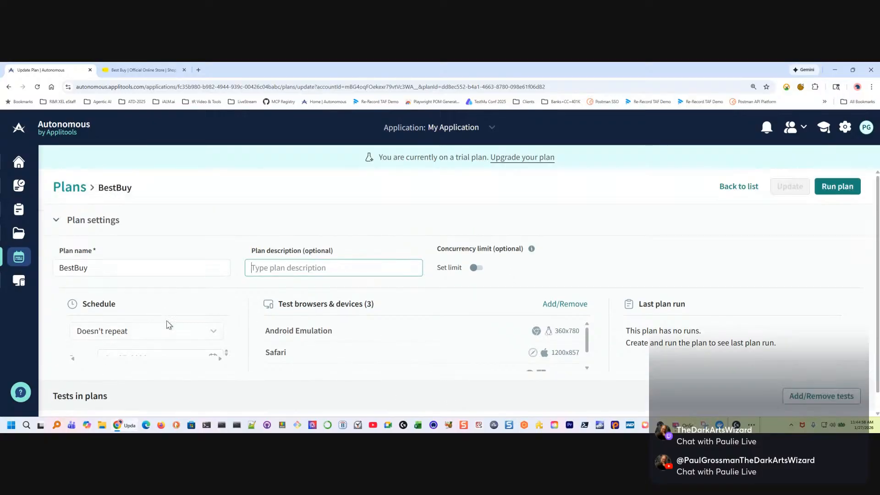
scroll(183, 334, "down", 1)
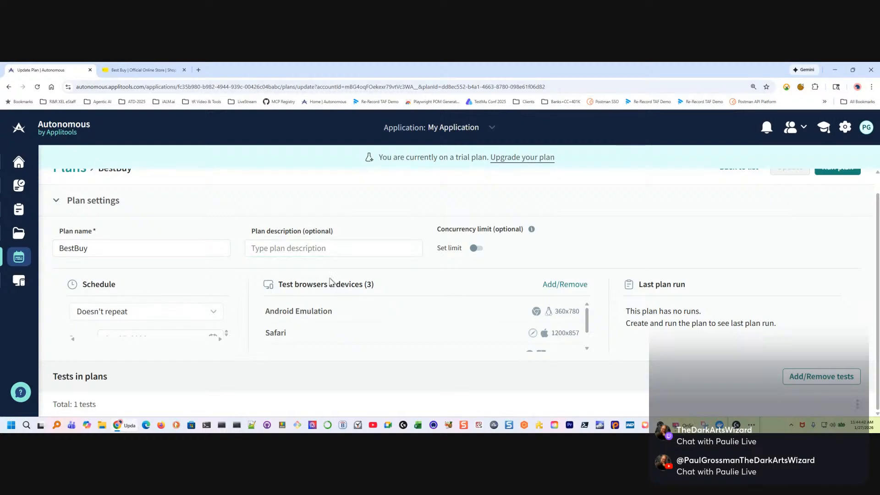
key("ctrl+minus")
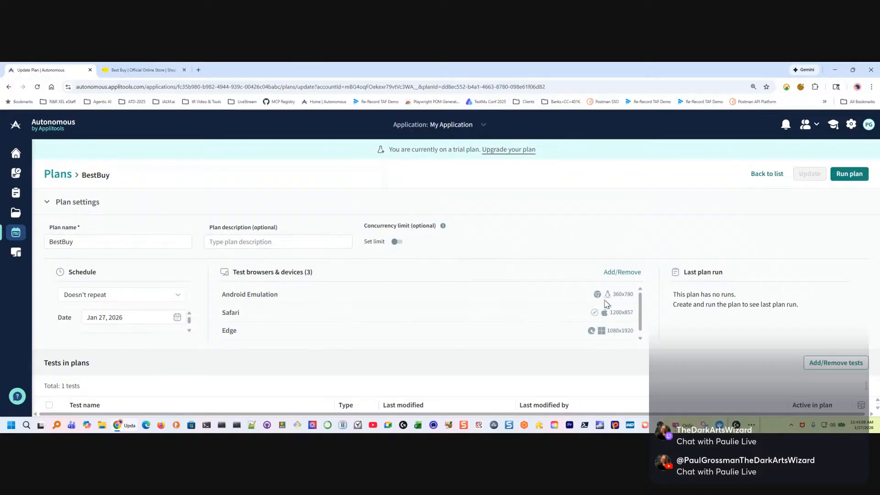
scroll(352, 302, "down", 1)
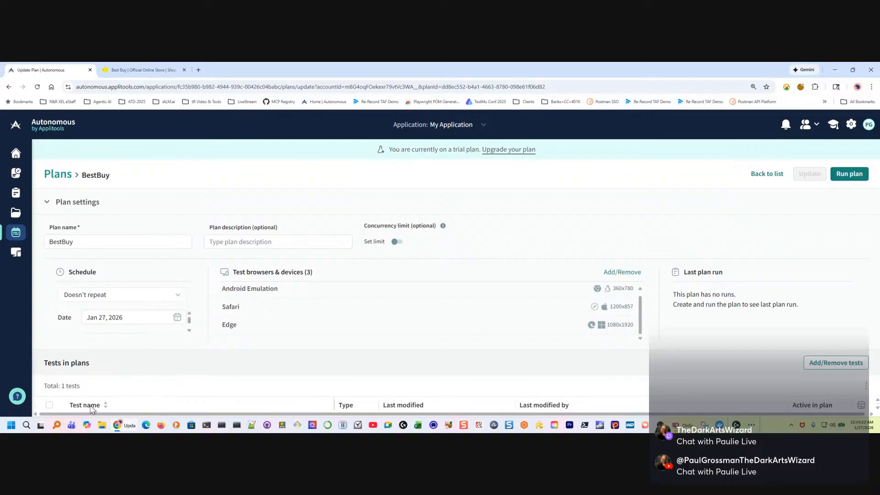
left_click(50, 406)
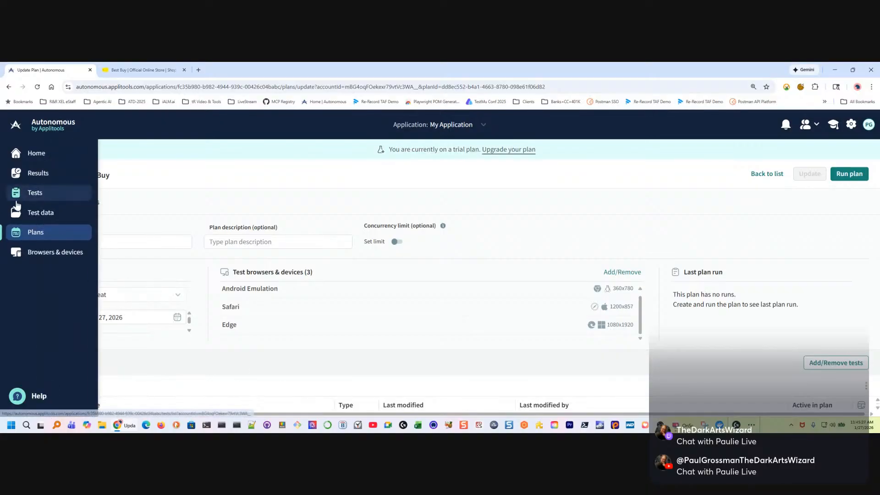
Open the BestBuy test from the tests list and connect its interactive live browser to the start URL
left_click(9, 195)
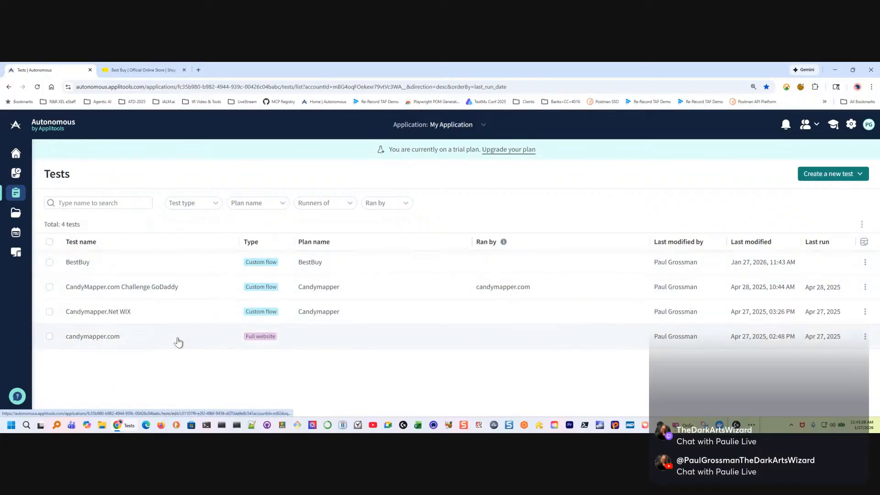
left_click(153, 262)
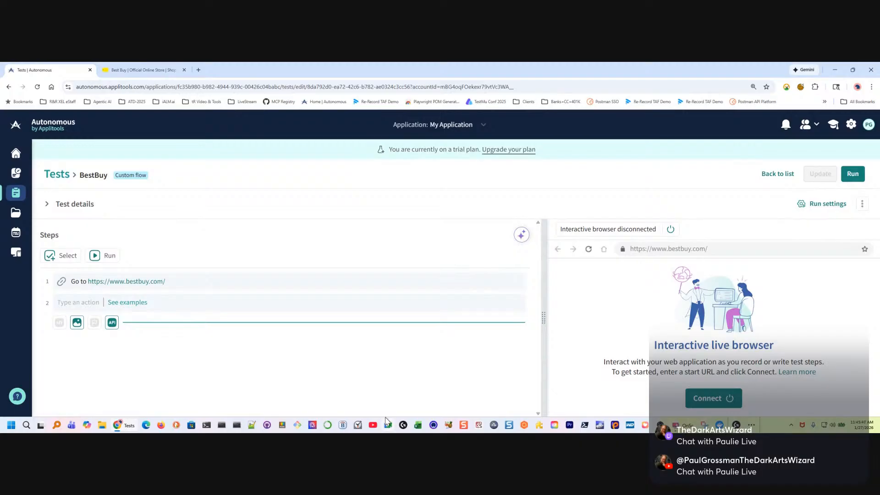
left_click(713, 398)
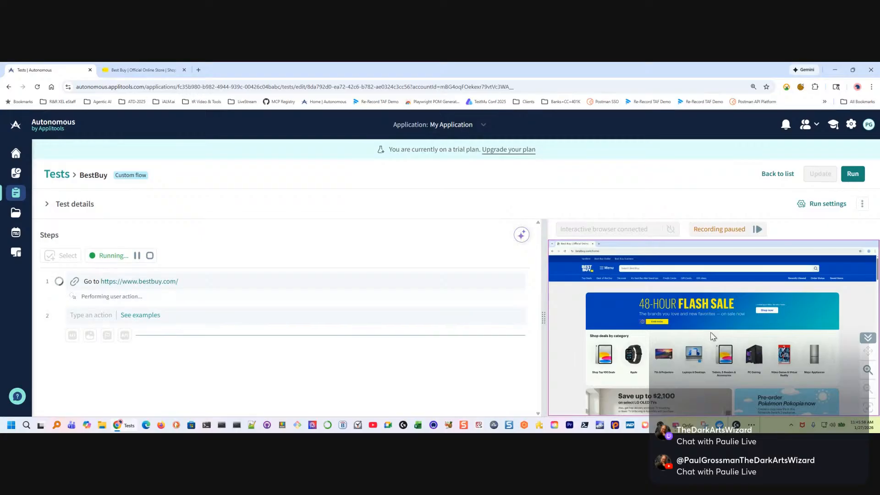
Record following the flash sale banner's Shop now link on the Best Buy home page, and run that recorded step on its own
scroll(630, 337, "down", 5)
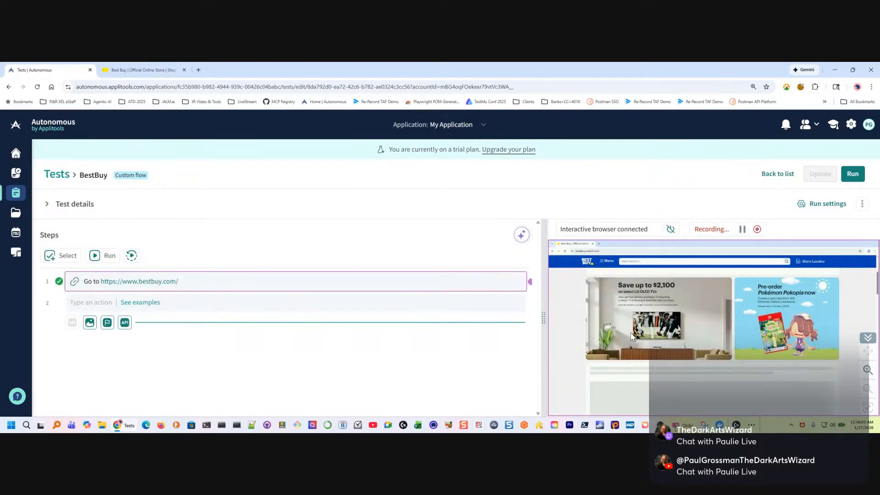
scroll(652, 339, "down", 5)
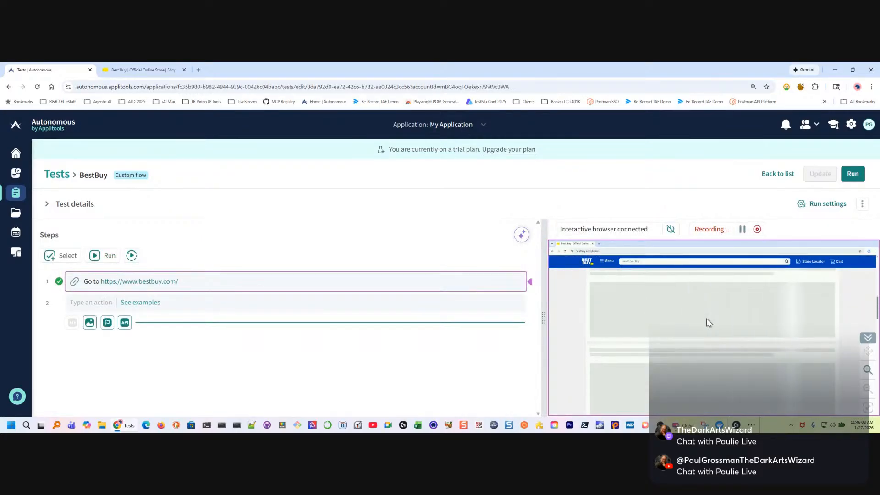
scroll(714, 328, "down", 3)
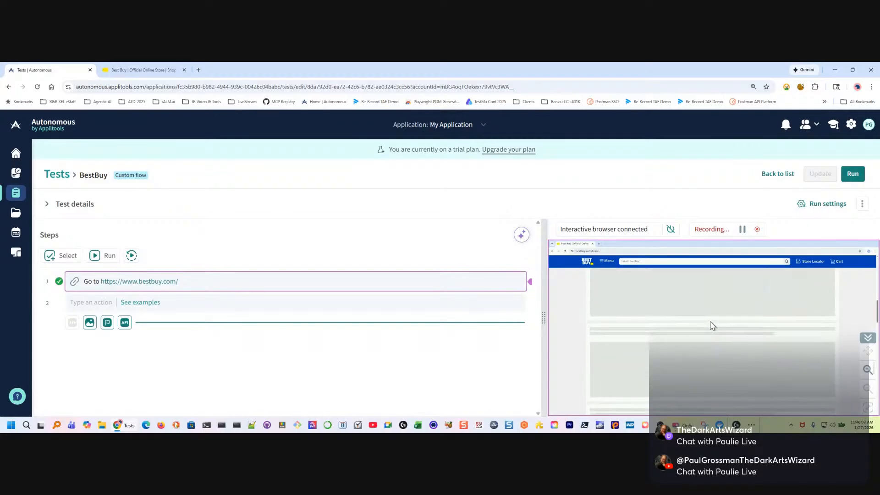
scroll(712, 327, "up", 3)
scroll(710, 325, "up", 5)
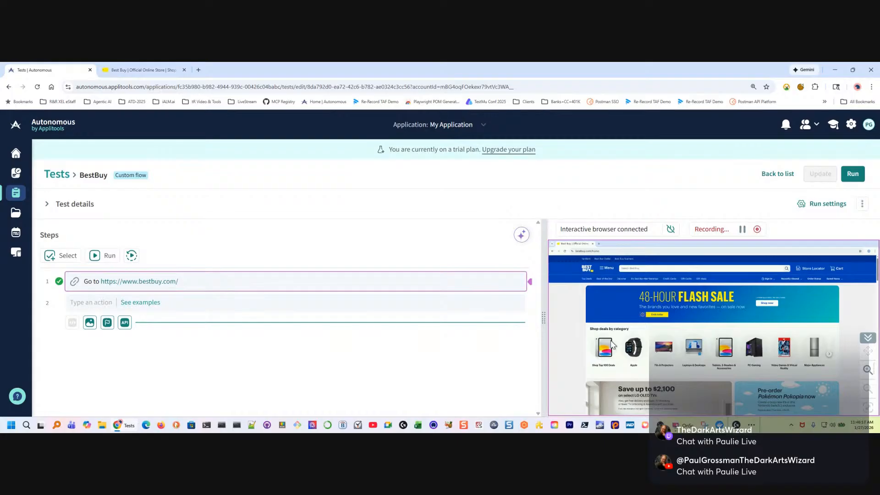
scroll(711, 368, "down", 3)
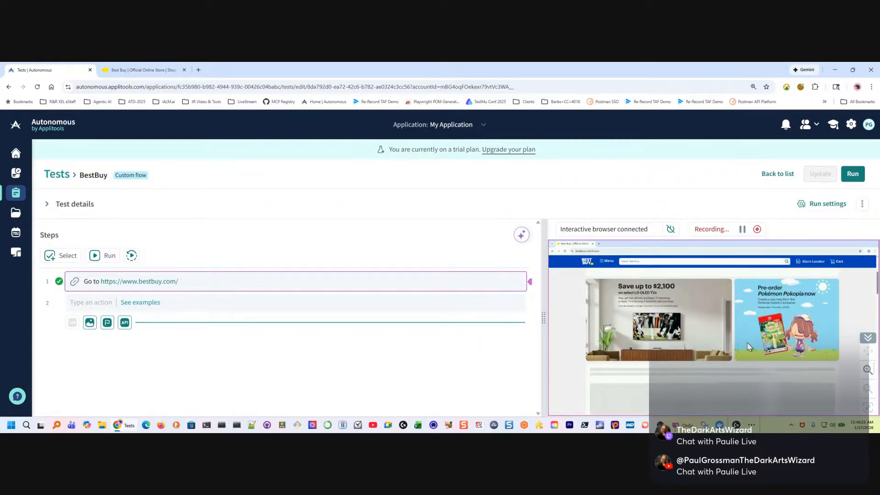
scroll(749, 344, "up", 3)
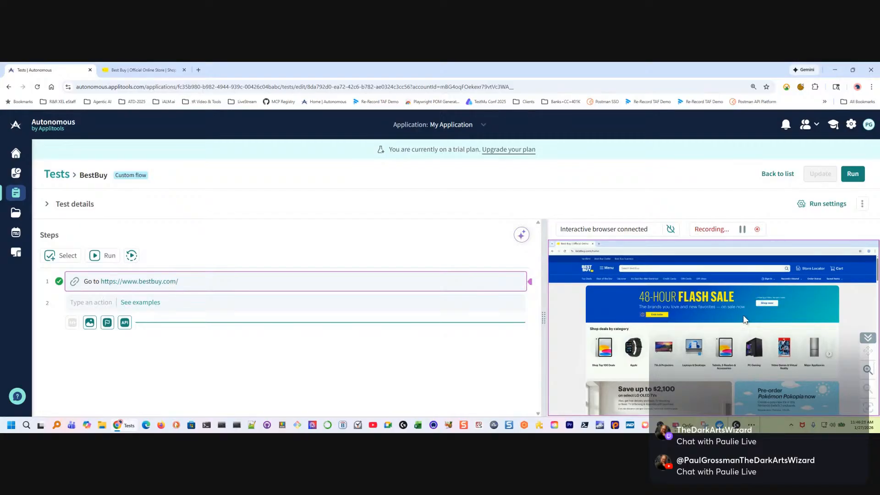
left_click(768, 304)
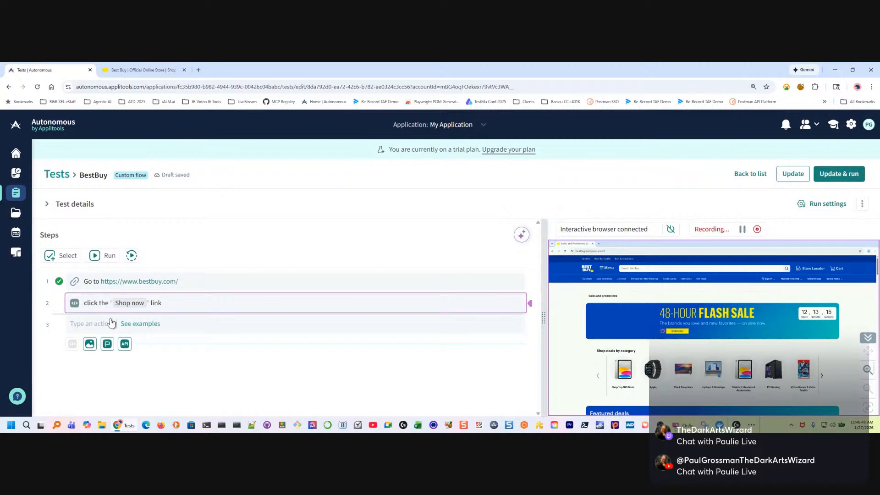
mouse_move(167, 290)
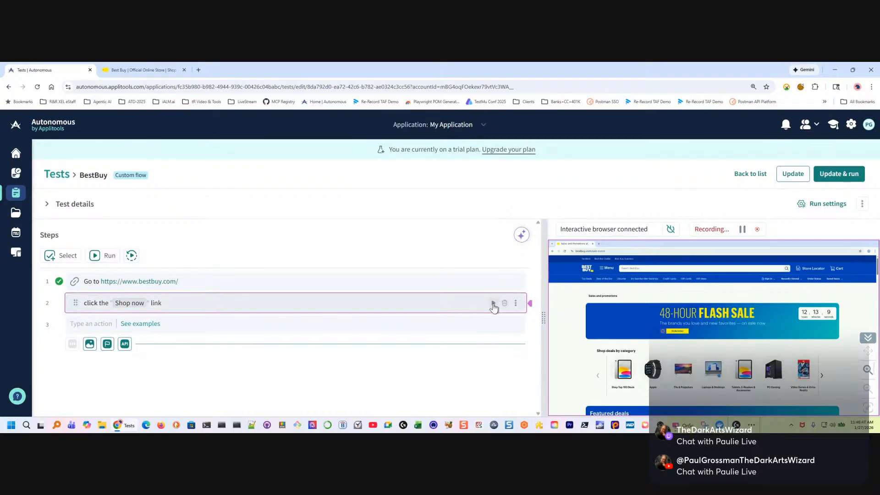
left_click(493, 303)
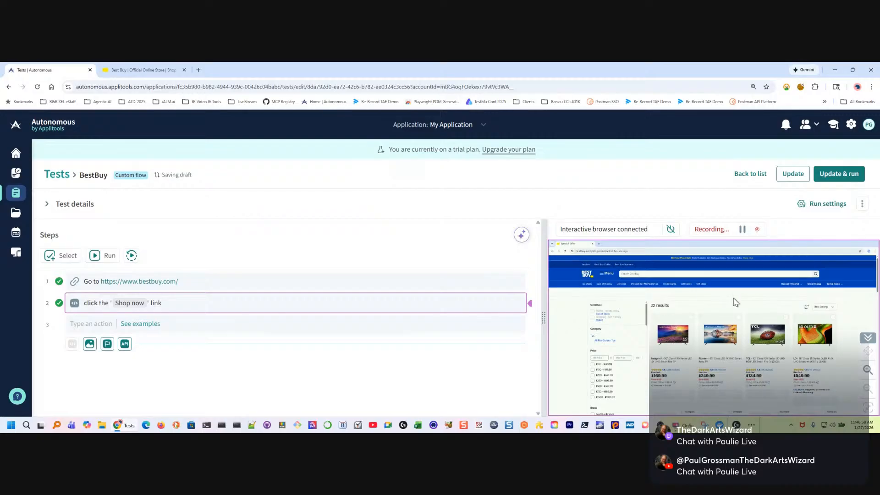
Look through the sale's TV results page and record a return to the home page through the Best Buy logo
scroll(733, 302, "down", 3)
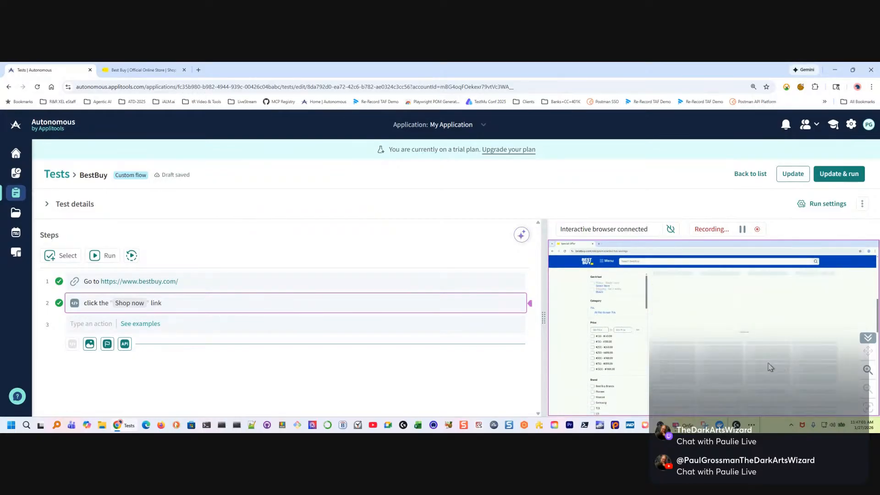
scroll(770, 366, "down", 5)
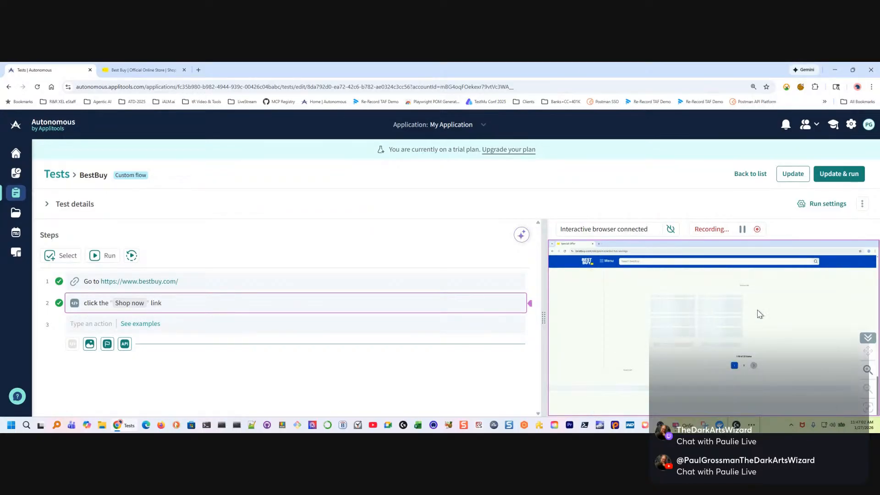
scroll(751, 345, "up", 10)
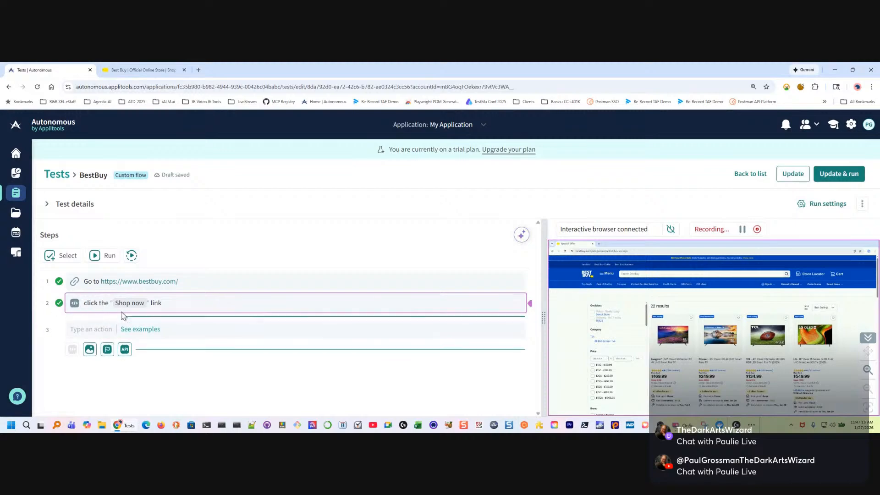
left_click(586, 274)
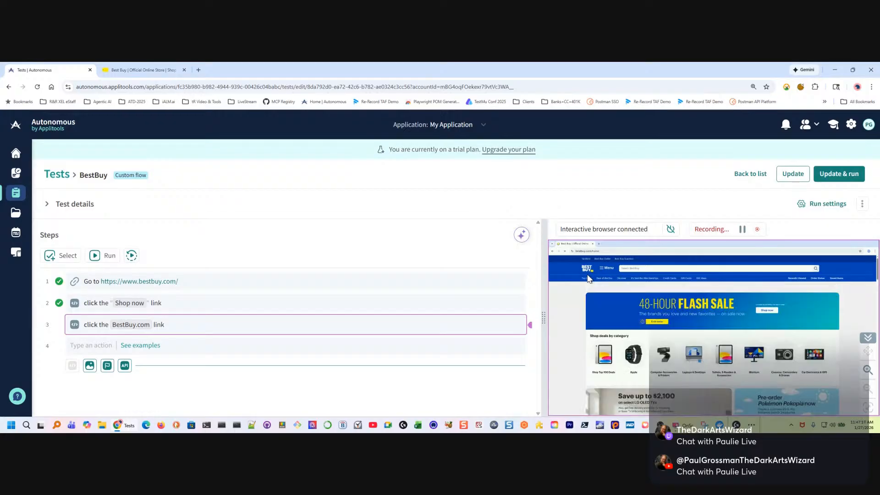
Review the user action examples offered for the empty fourth step
left_click(89, 346)
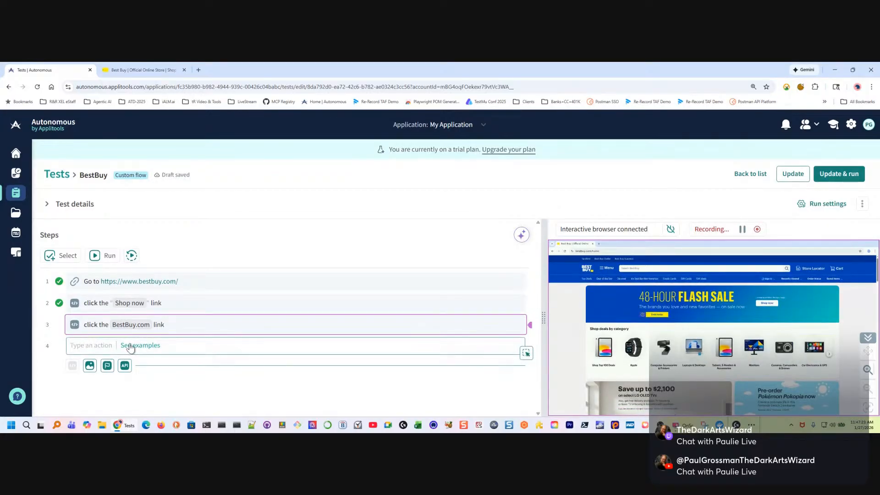
left_click(148, 346)
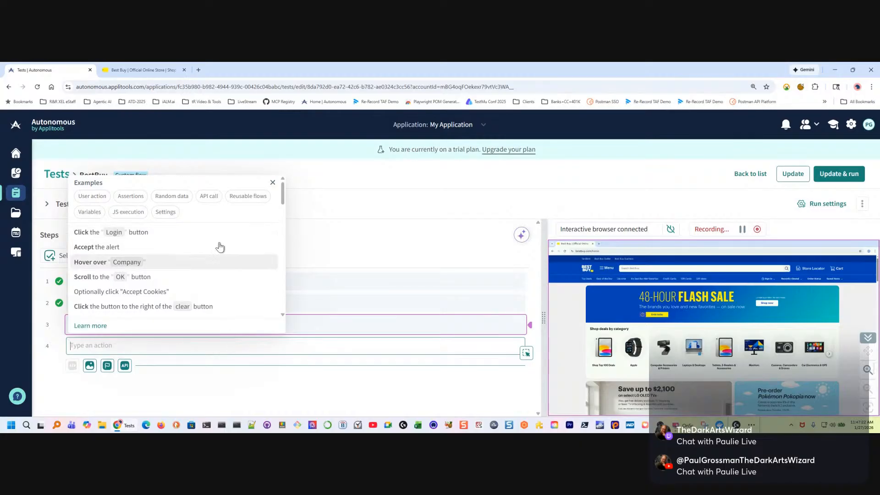
left_click(101, 198)
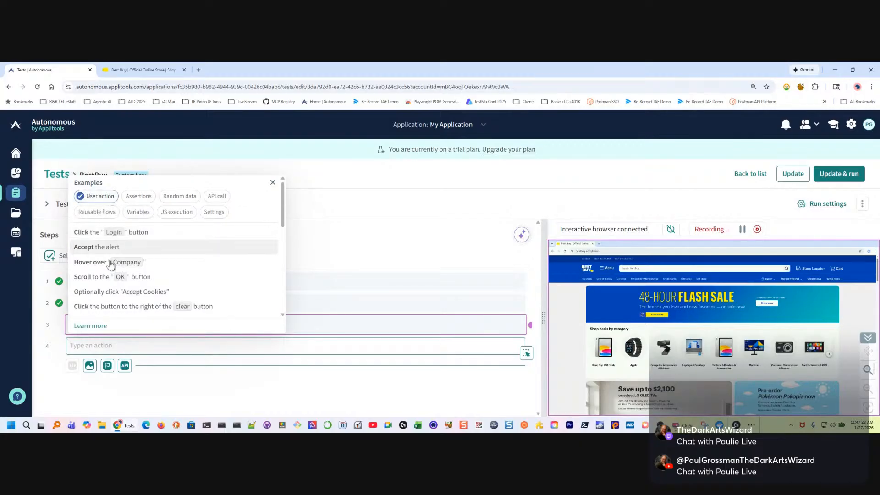
scroll(146, 273, "down", 5)
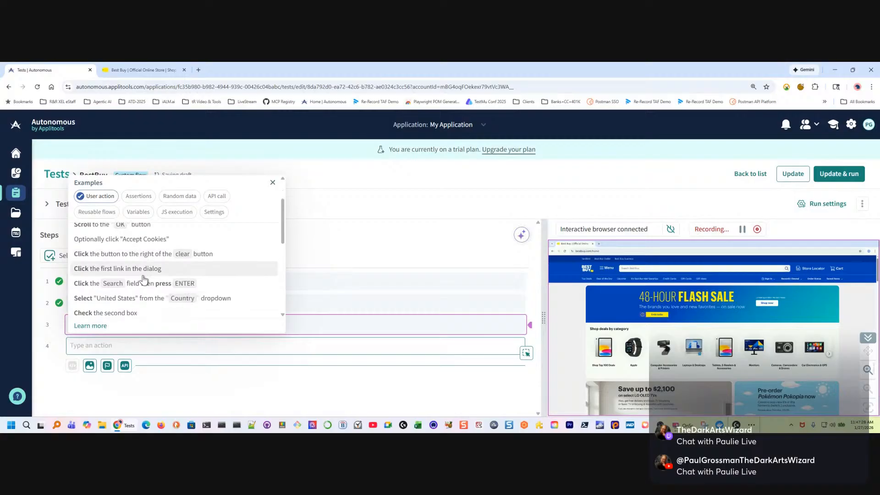
scroll(126, 249, "down", 1)
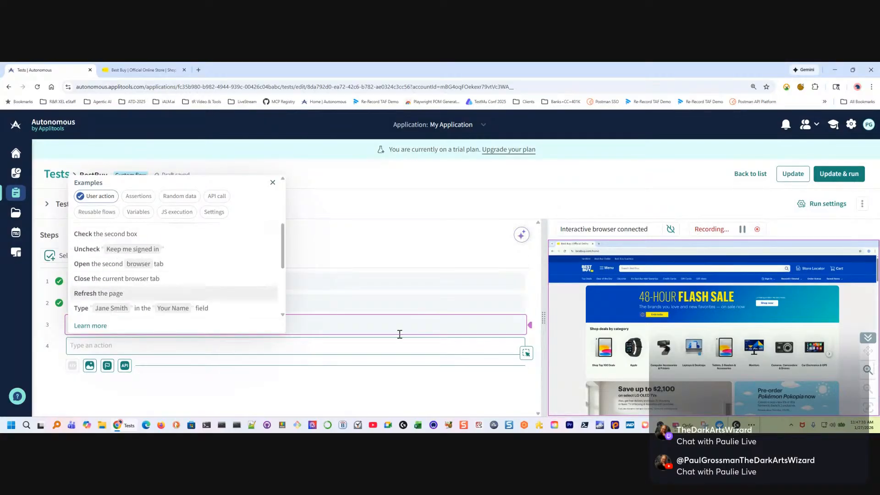
scroll(171, 243, "down", 2)
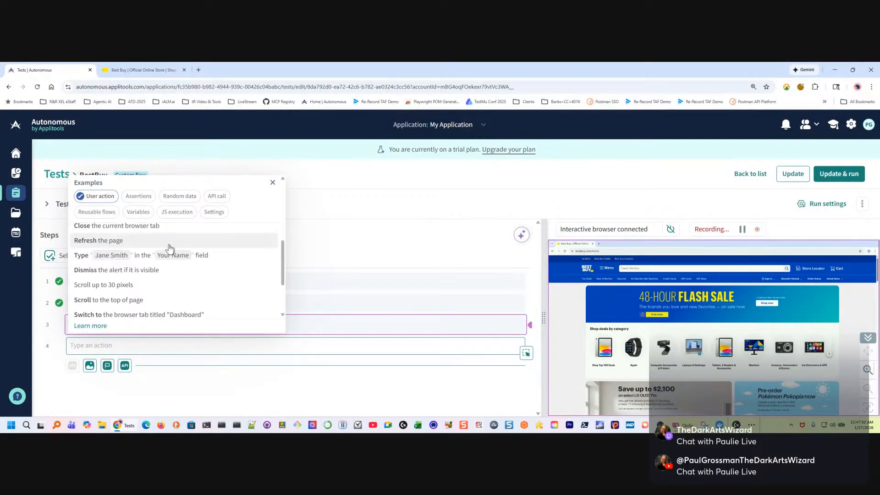
scroll(123, 287, "down", 3)
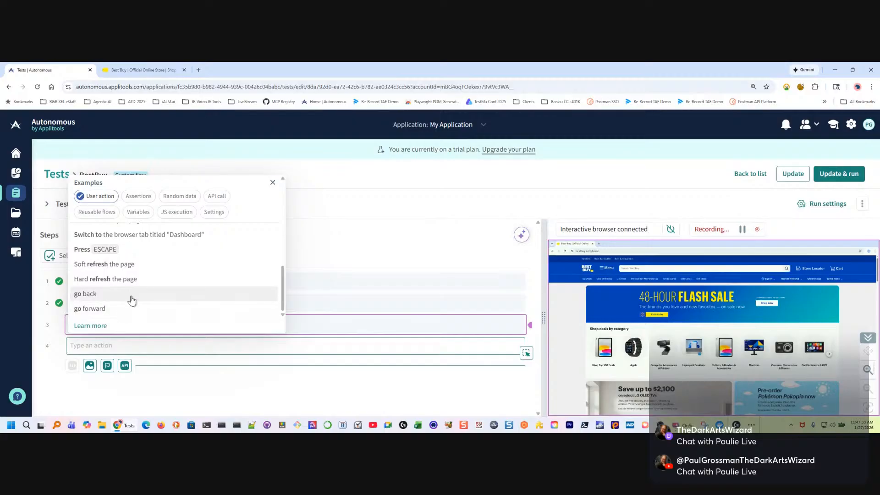
scroll(133, 270, "up", 5)
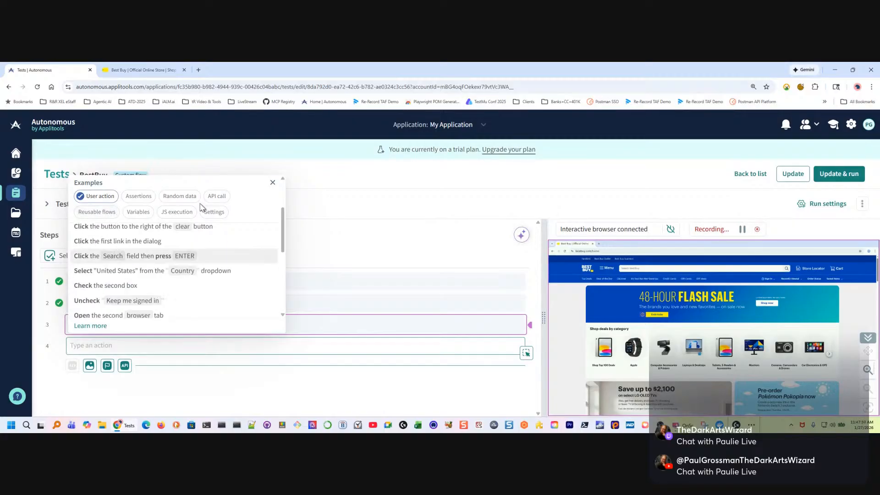
Try the assertion example "Verify that text below header matches /order\s+#\d+/" in the fourth step, and clear it again
left_click(93, 196)
left_click(133, 195)
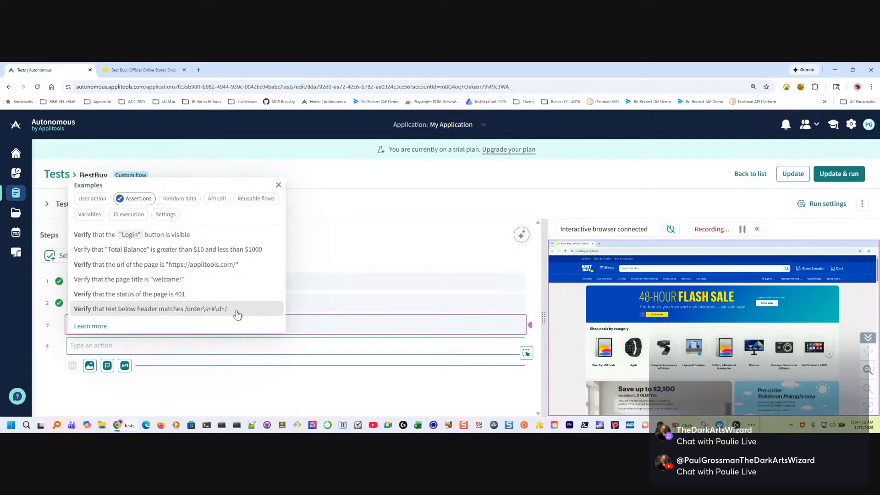
left_click(112, 309)
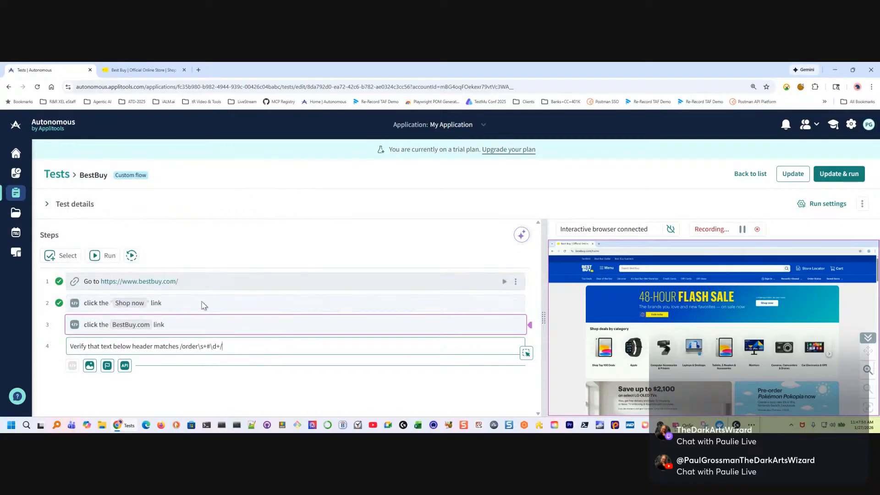
left_click_drag(246, 348, 18, 341)
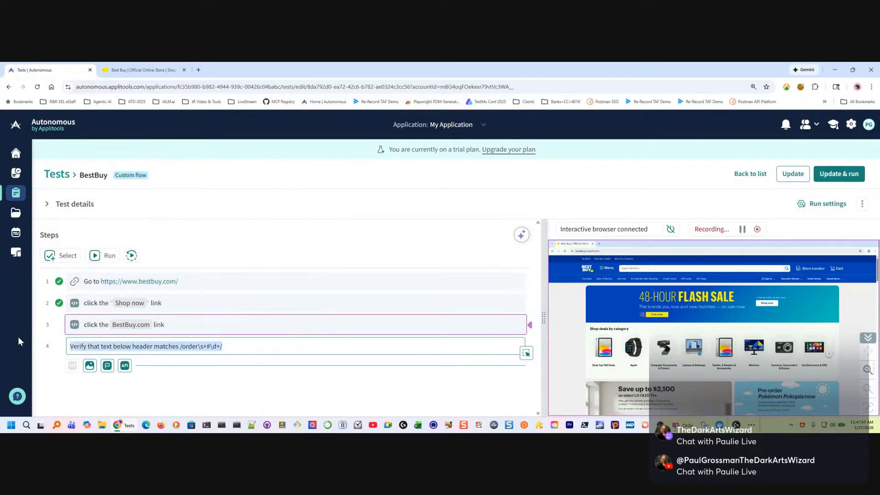
key("Delete")
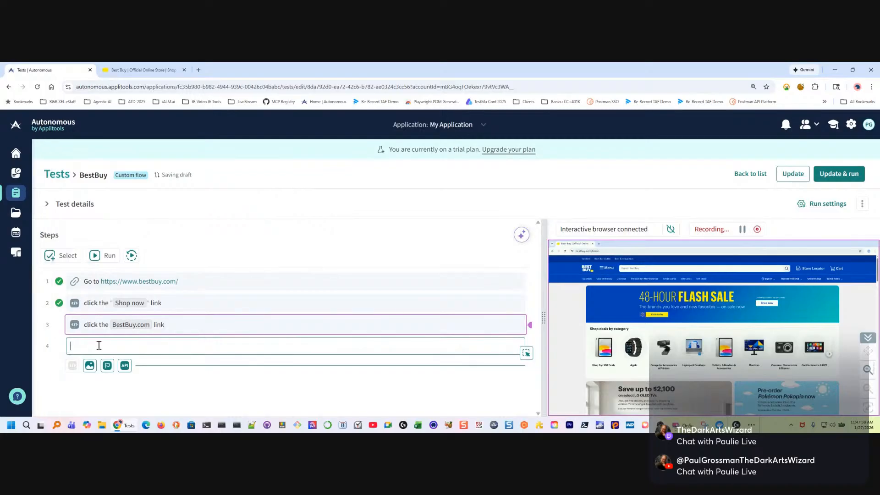
left_click(230, 251)
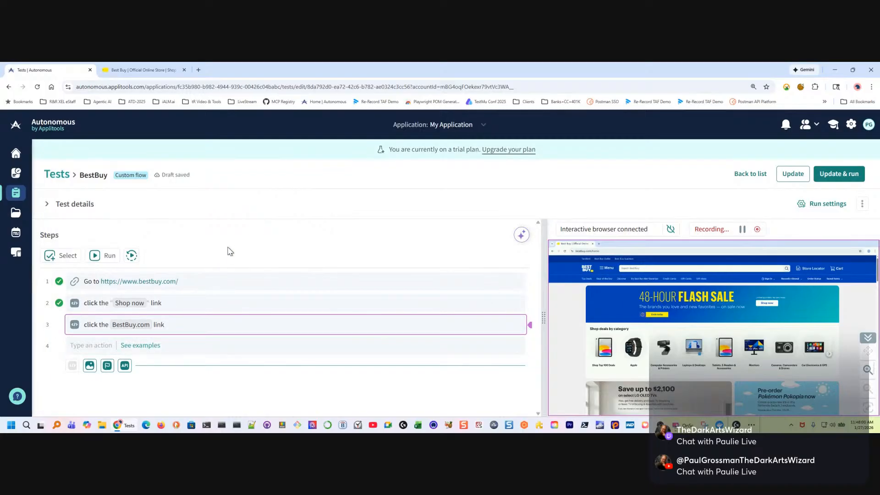
Review the random data, API call and reusable flows examples for the fourth step
left_click(143, 346)
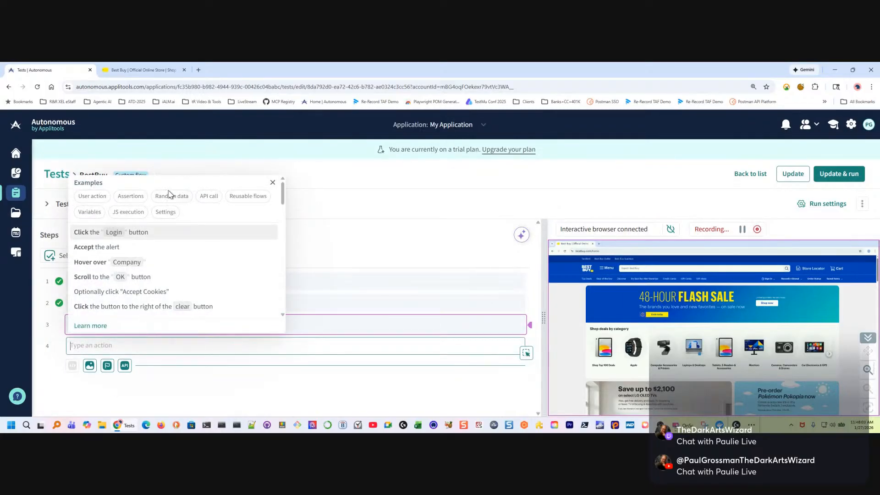
left_click(171, 196)
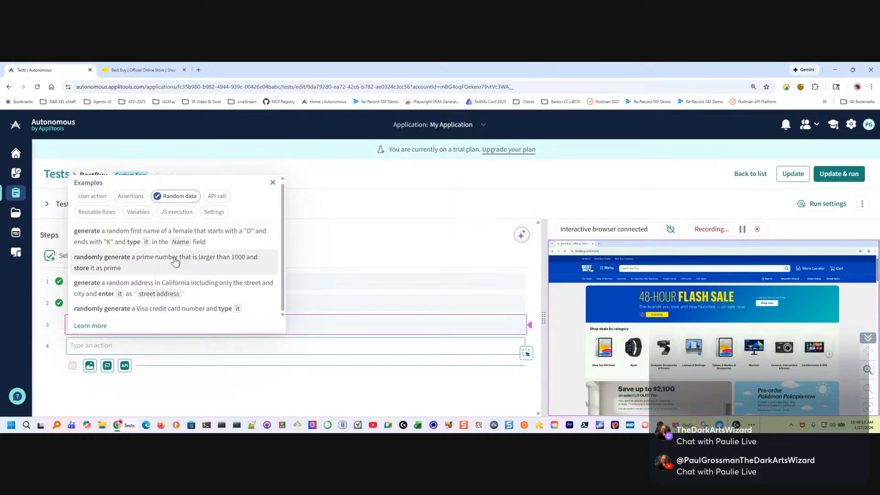
left_click(192, 197)
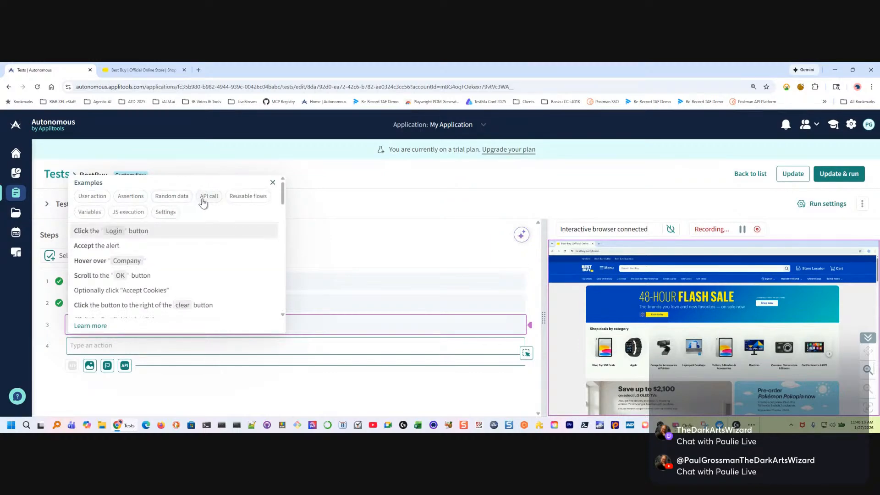
left_click(212, 200)
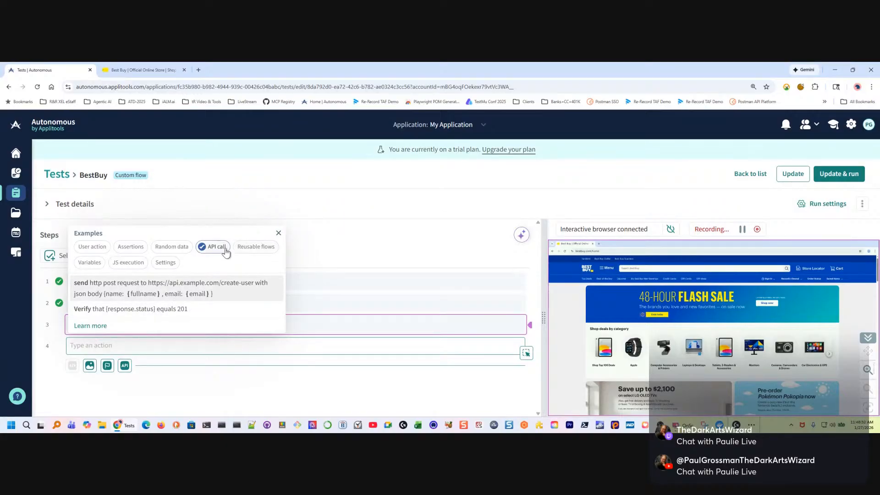
left_click(243, 247)
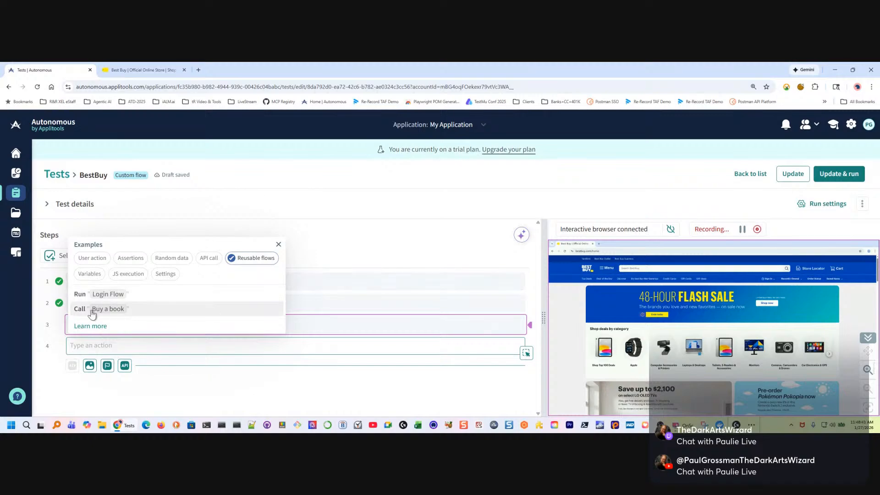
left_click(252, 258)
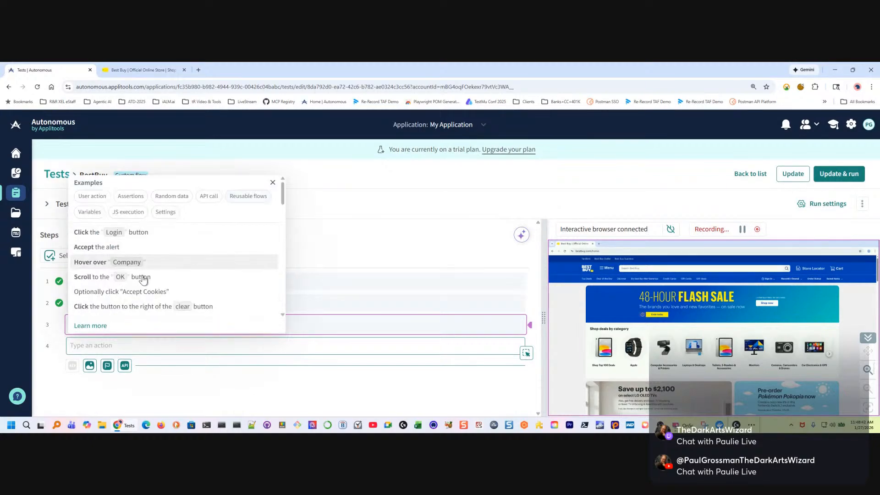
Fill the fourth step with the variable example "set Requestid as text to the right of" and change its quoted text to "Store Locator"
left_click(89, 213)
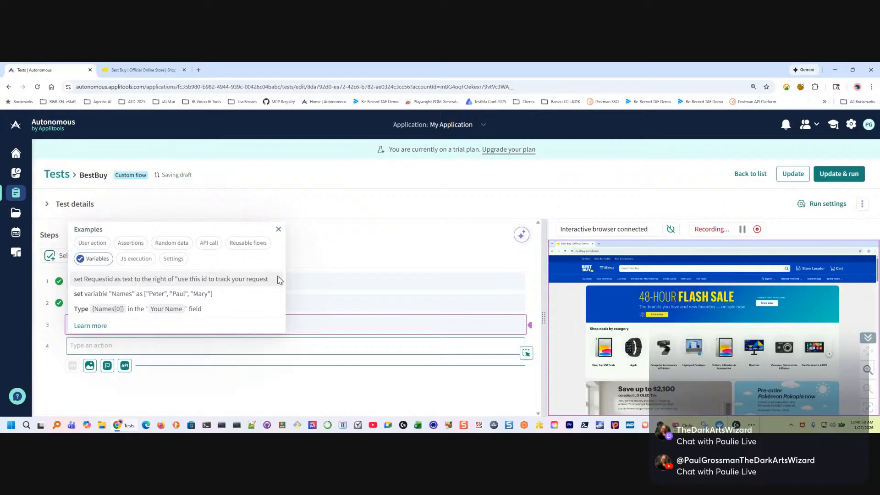
left_click(130, 282)
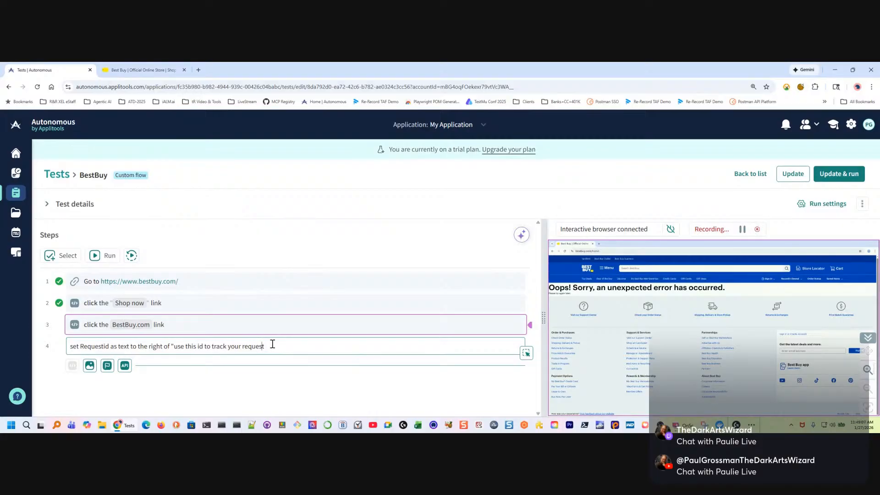
key("Left")
key("Left")
key("Left")
key("Left")
key("Left")
key("Left")
key("Left")
key("Left")
key("Left")
key("Left")
key("Left")
key("Left")
key("Left")
key("Left")
key("Left")
key("Left")
key("shift+Right")
key("shift+Right")
key("shift+Right")
key("shift+Right")
key("shift+Right")
key("shift+Right")
key("shift+Right")
key("shift+Right")
key("shift+Right")
key("shift+Right")
key("shift+Right")
key("shift+Right")
key("shift+Right")
key("shift+Right")
key("shift+Right")
key("shift+Right")
key("shift+Right")
key("shift+Right")
key("shift+Right")
key("shift+Right")
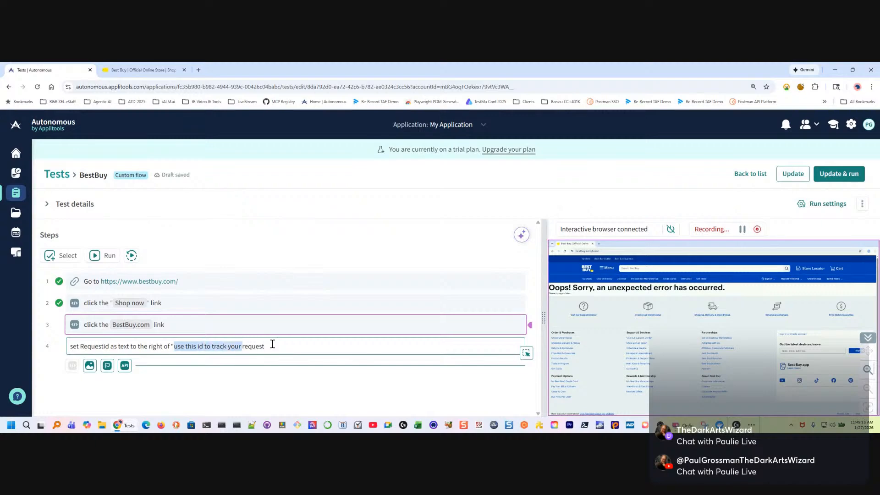
key("BackSpace")
type("\"")
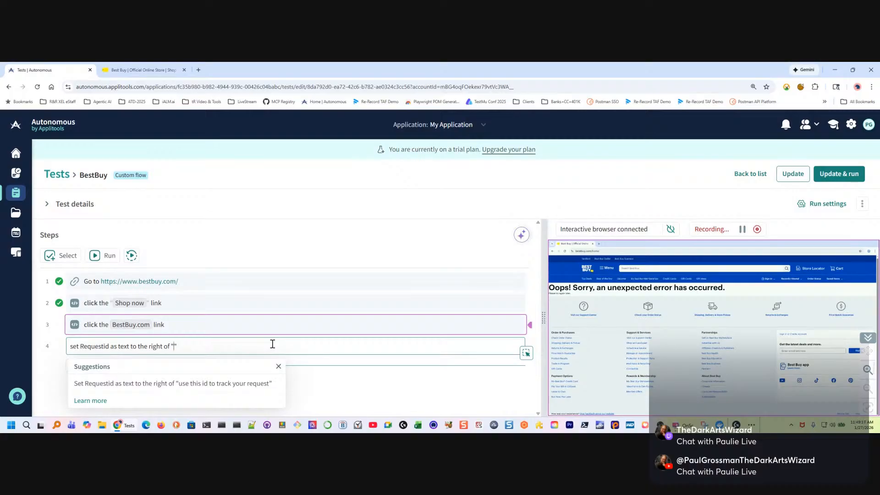
key("Left")
type("Sto")
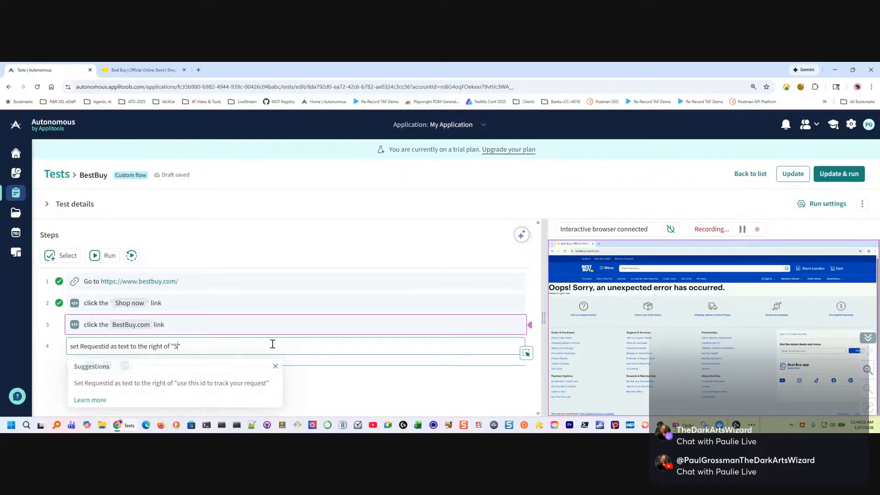
type("re locator")
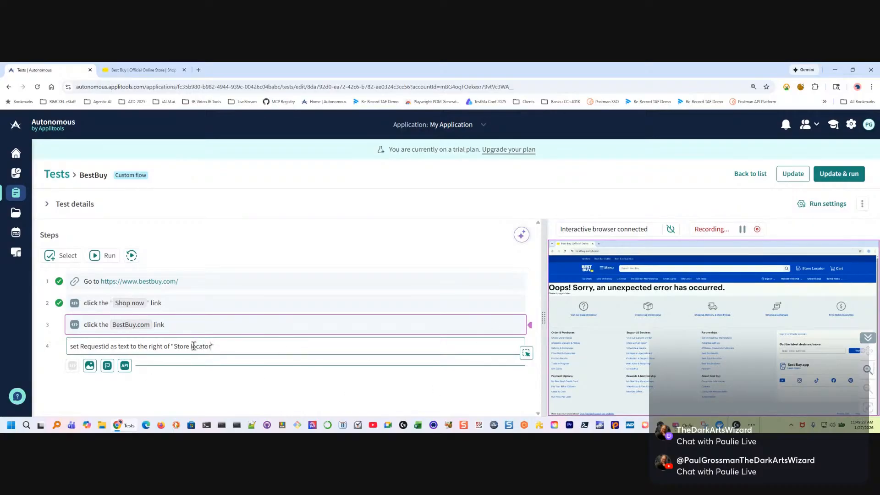
key("BackSpace")
Rename the variable in the fourth step to cartText and run the step
double_click(90, 346)
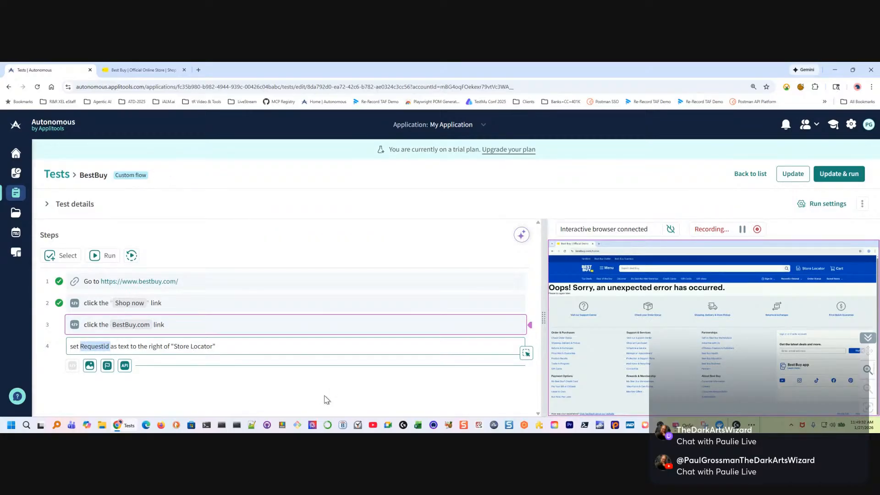
type("Cart")
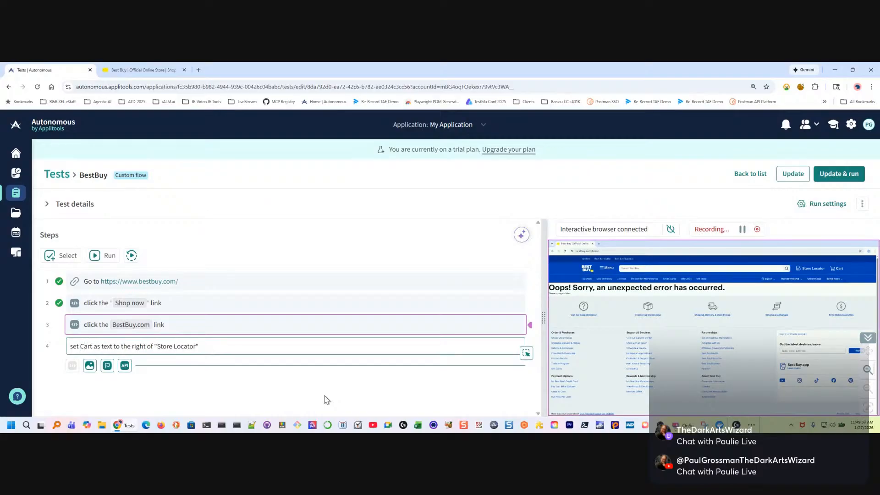
type(" Mt")
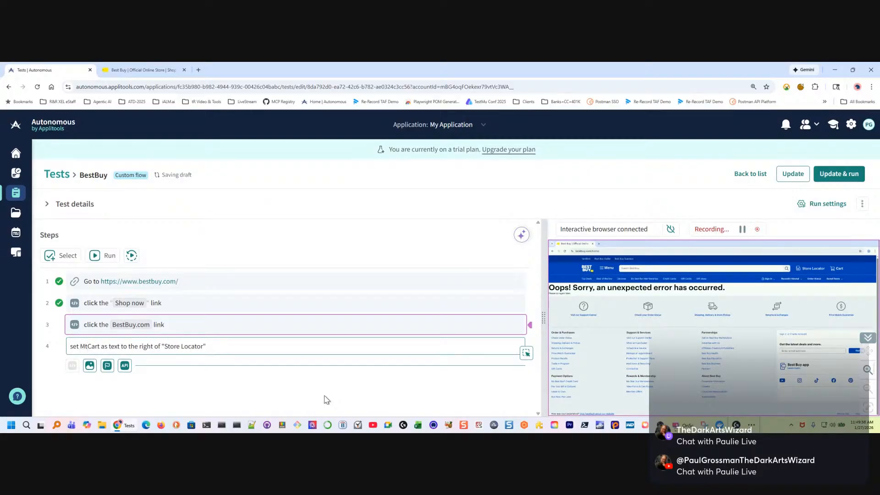
key("BackSpace")
key("BackSpace")
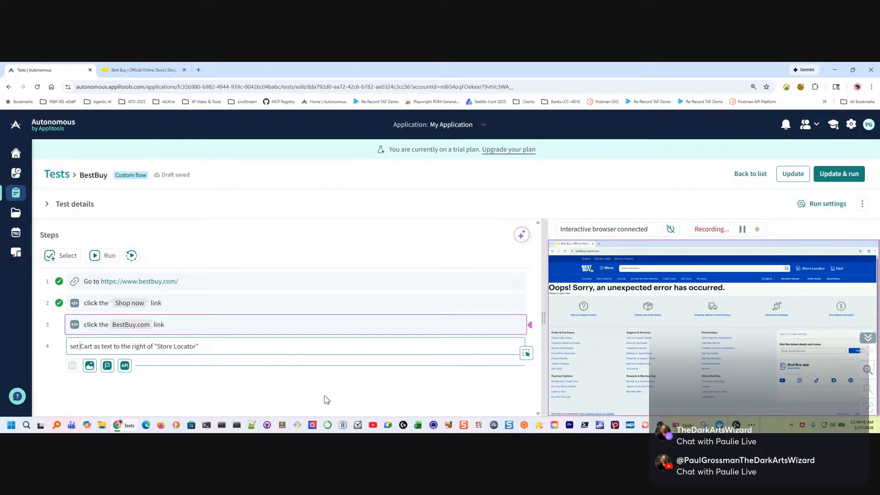
key("Delete")
type("c")
key("Right")
key("Right")
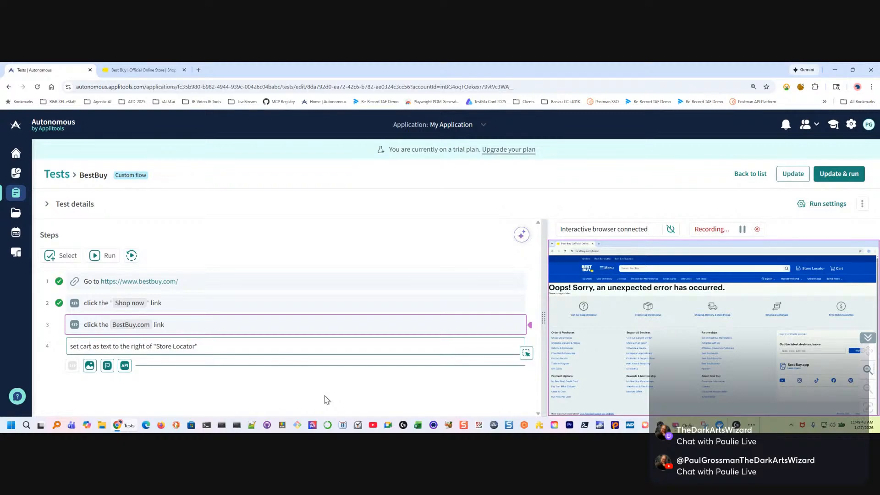
type("Text")
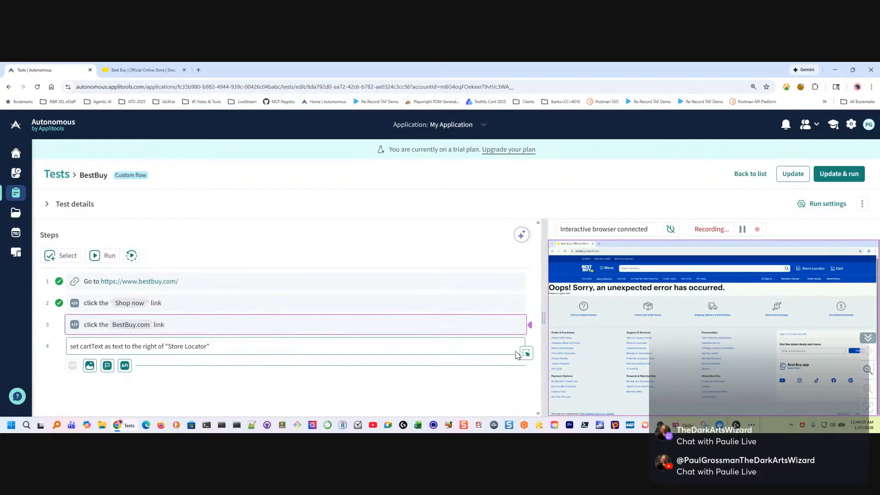
key("Return")
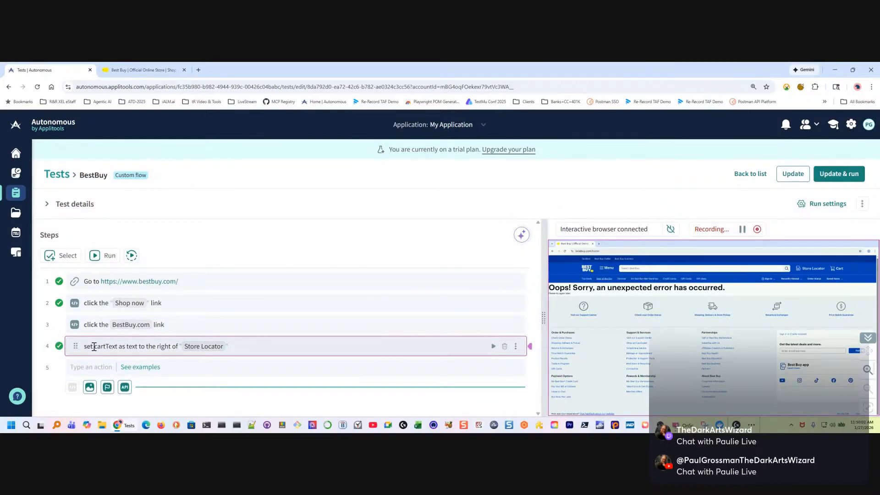
left_click(515, 346)
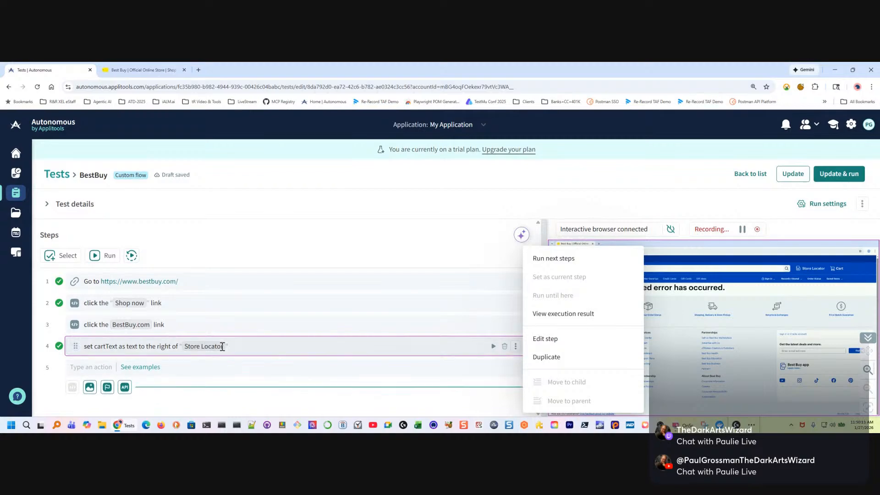
left_click(264, 346)
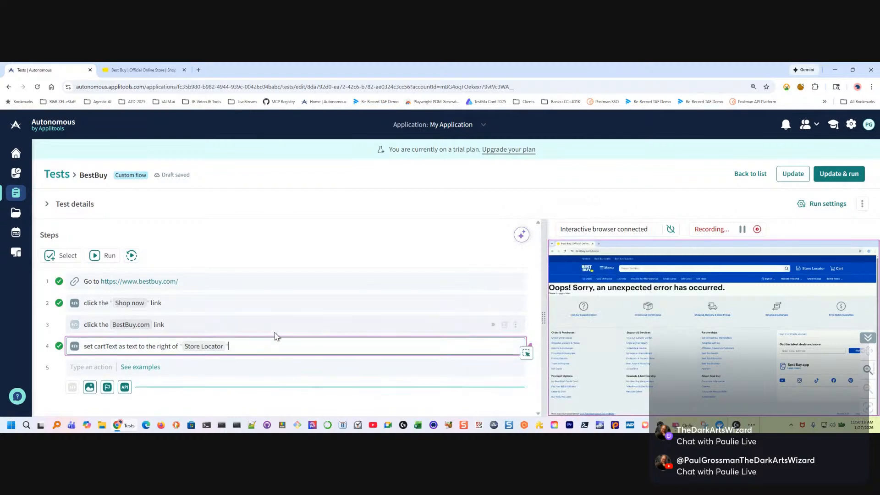
triple_click(104, 344)
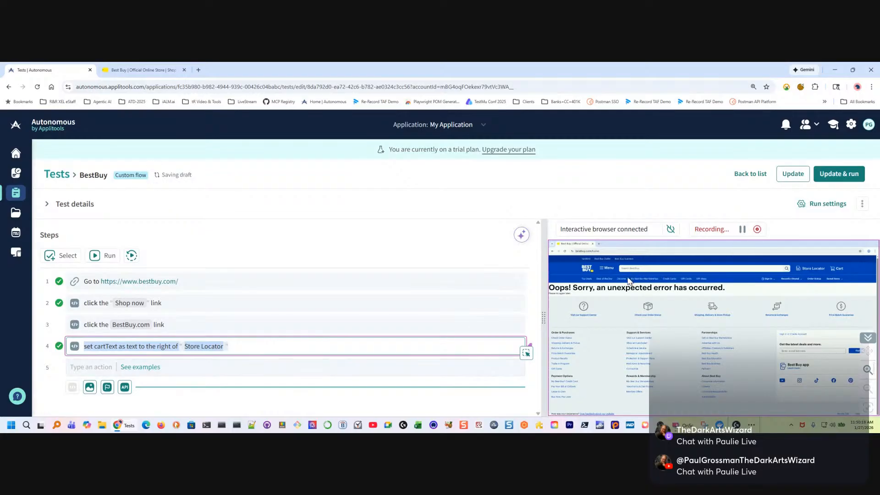
Add and run a fifth step reading: enter cartText into "Search"
left_click(248, 367)
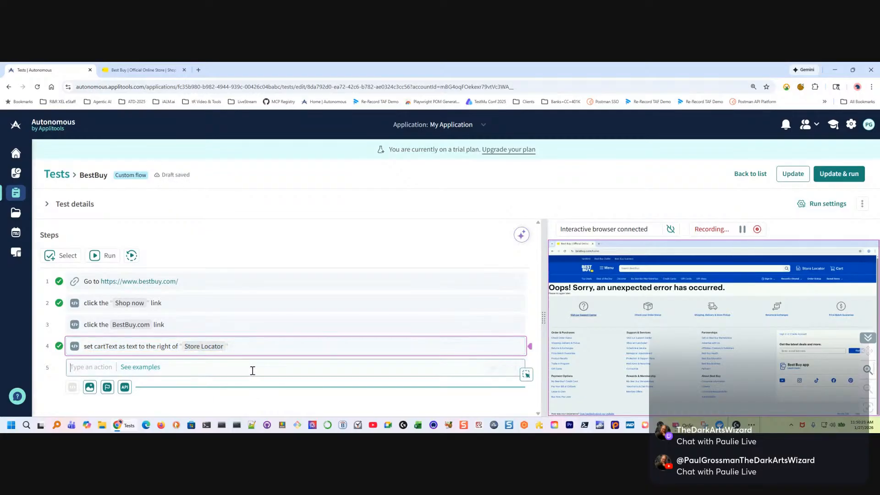
type("e")
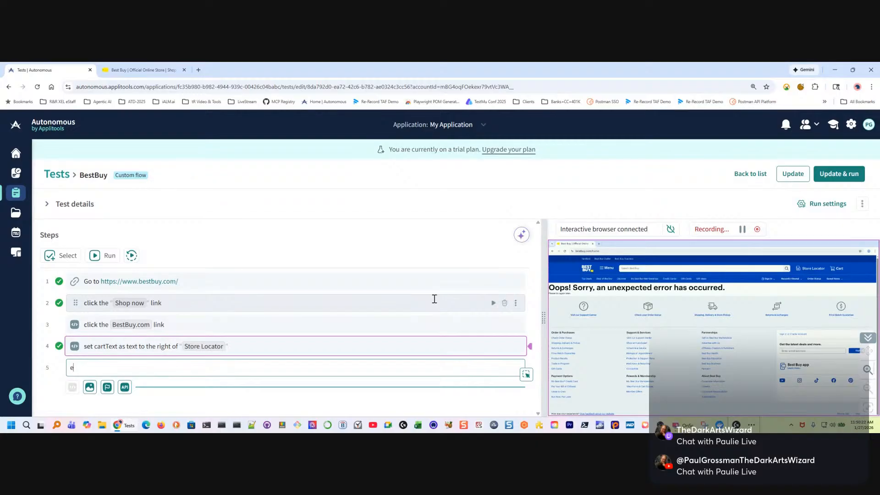
type("nter cartText into \"Search")
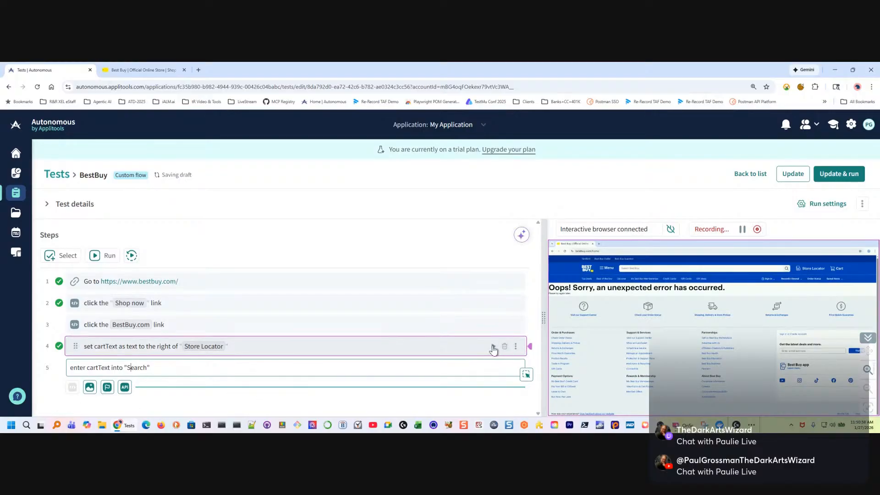
key("Return")
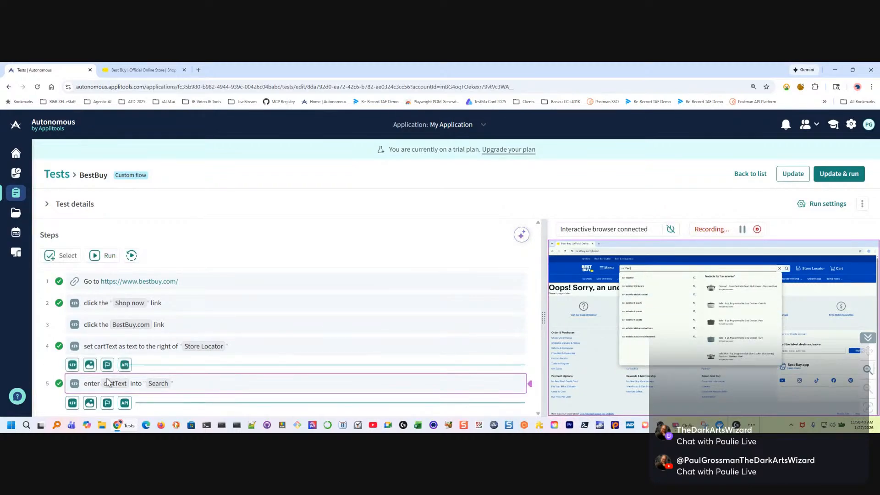
Wrap cartText in curly braces in the fifth step so it is used as a variable
left_click(133, 365)
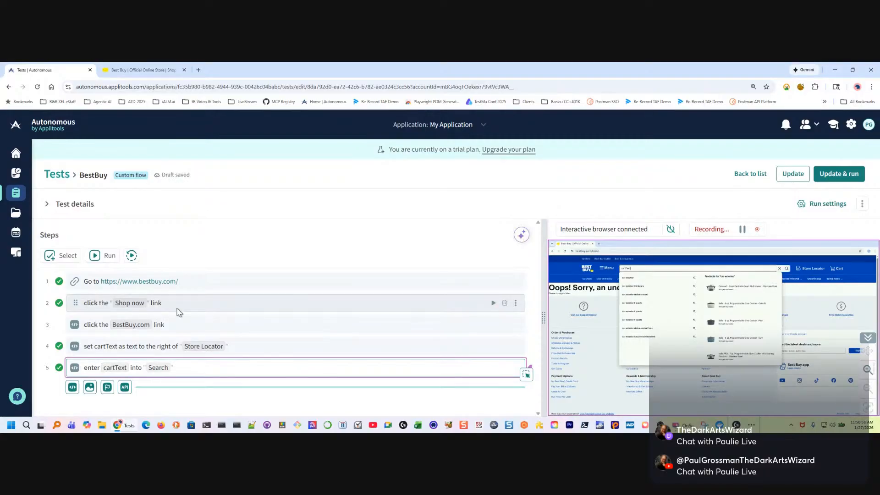
type("{")
key("Right")
key("Right")
key("Right")
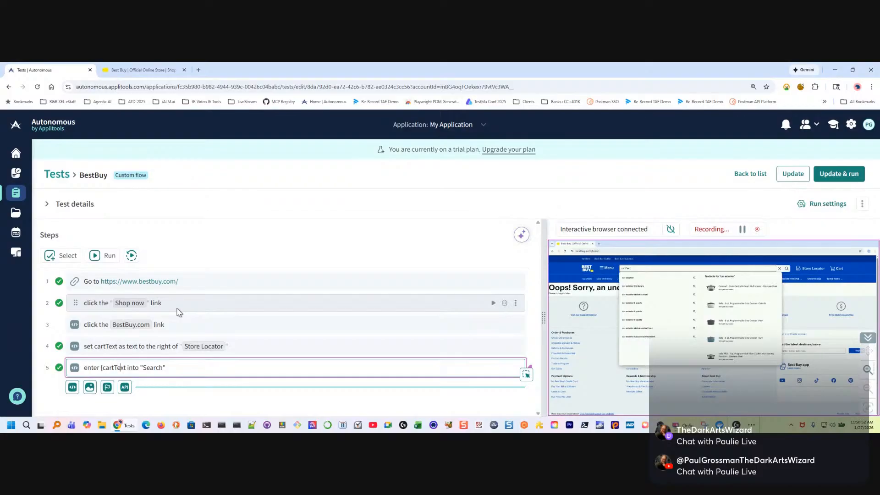
type("}")
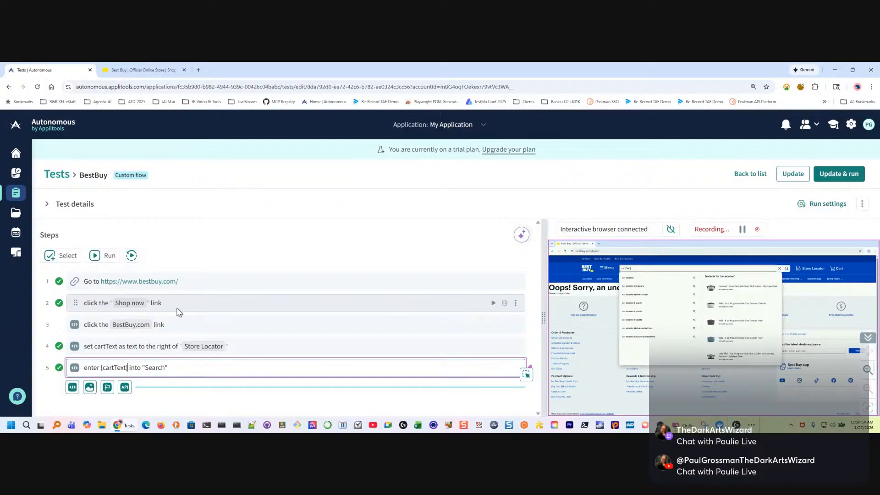
left_click(527, 376)
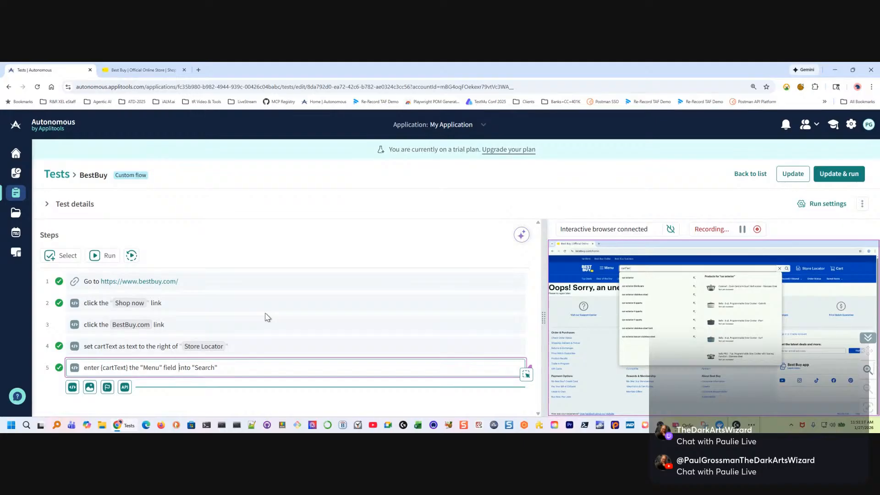
key("ctrl+shift+Left")
key("ctrl+shift+Left")
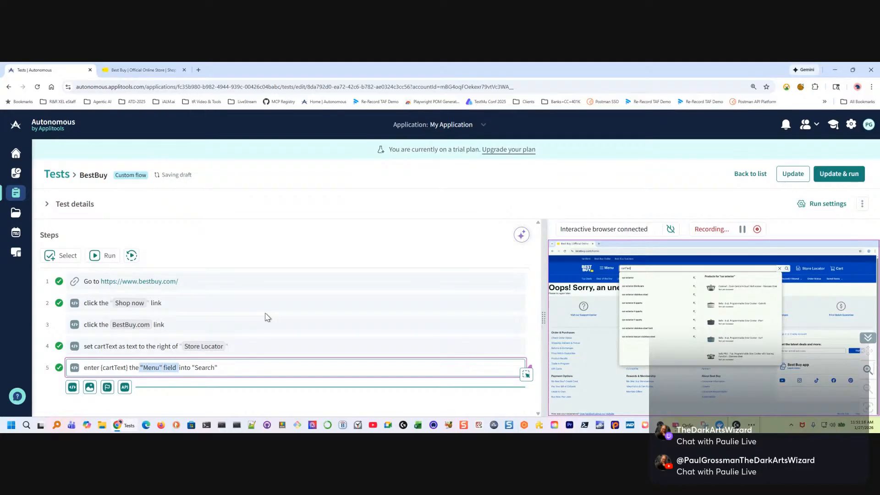
key("BackSpace")
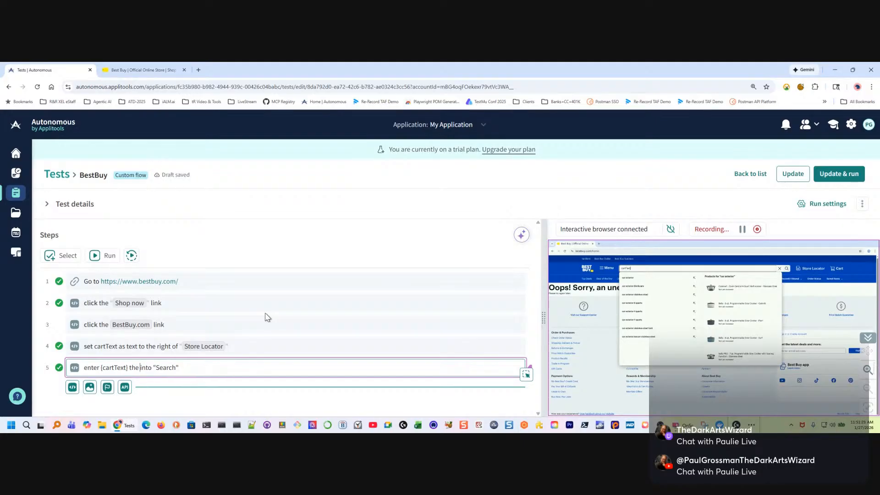
key("BackSpace")
key("BackSpace")
key("BackSpace")
key("BackSpace")
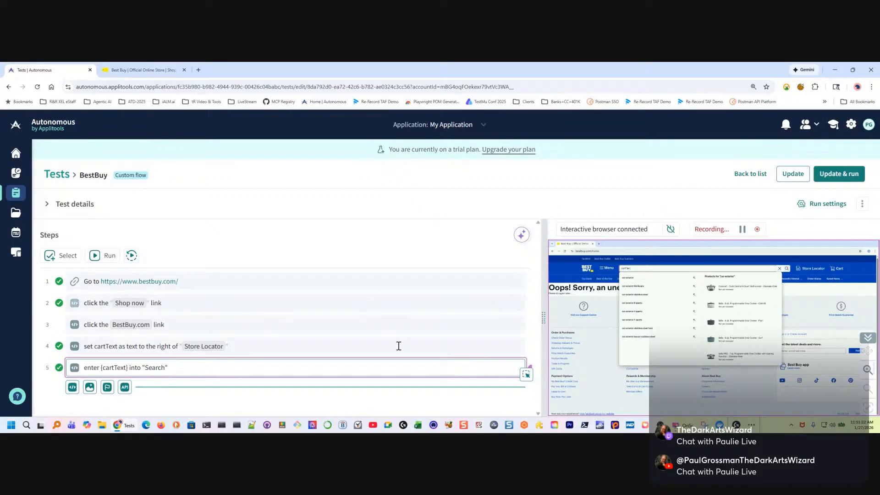
Run the edited fifth step that enters {cartText} into "Search"
left_click(400, 345)
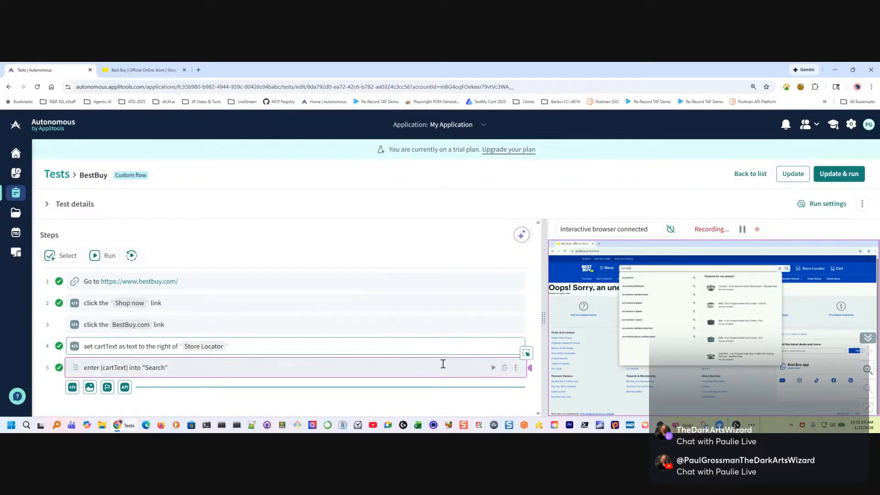
left_click(490, 366)
key("Return")
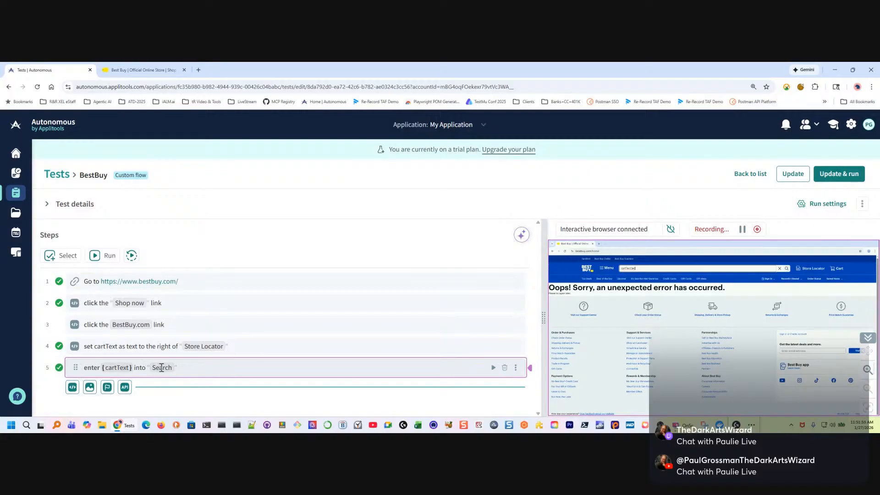
View the execution result of the fifth step and close it
left_click(515, 367)
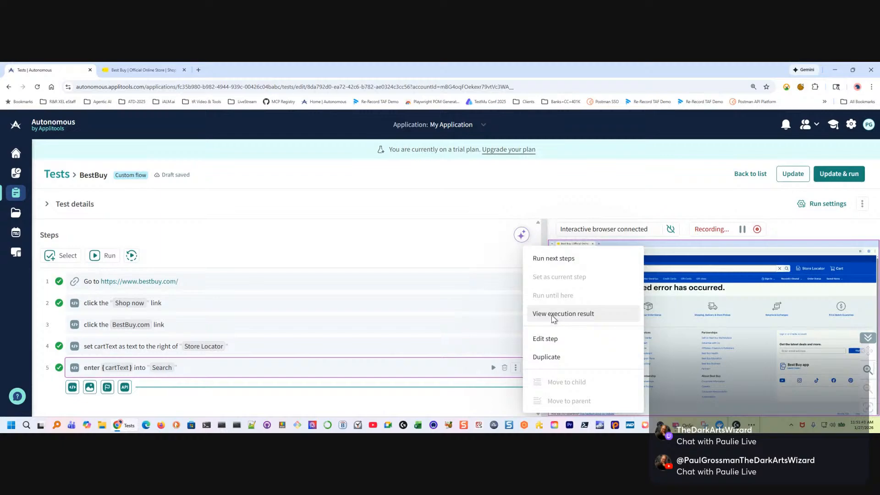
left_click(553, 316)
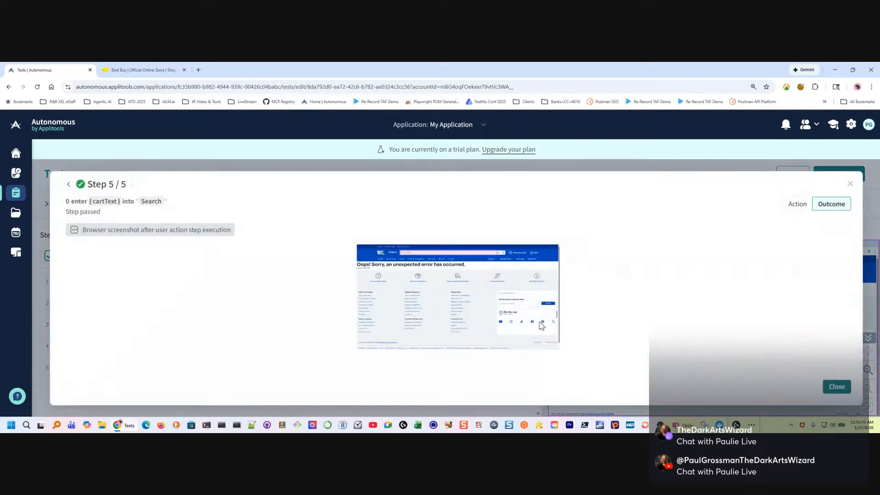
left_click(849, 184)
View the execution result of the fourth step and copy the response value of its cartText variable
left_click(303, 345)
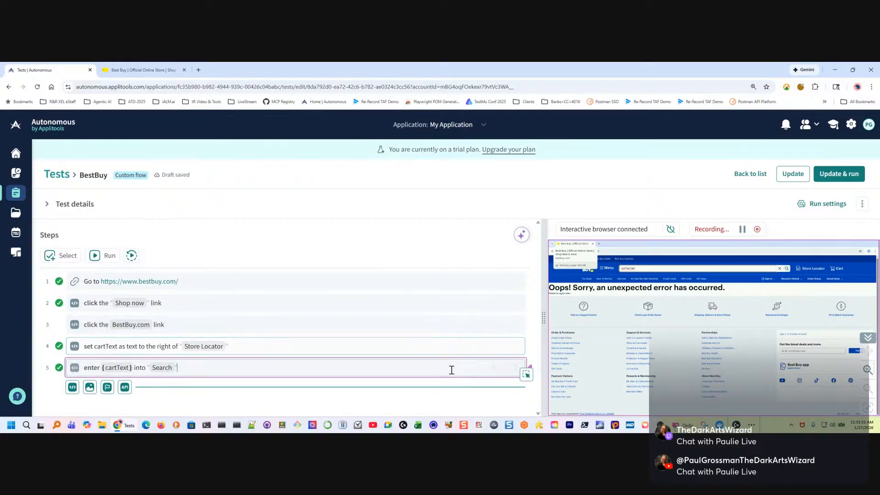
left_click(515, 346)
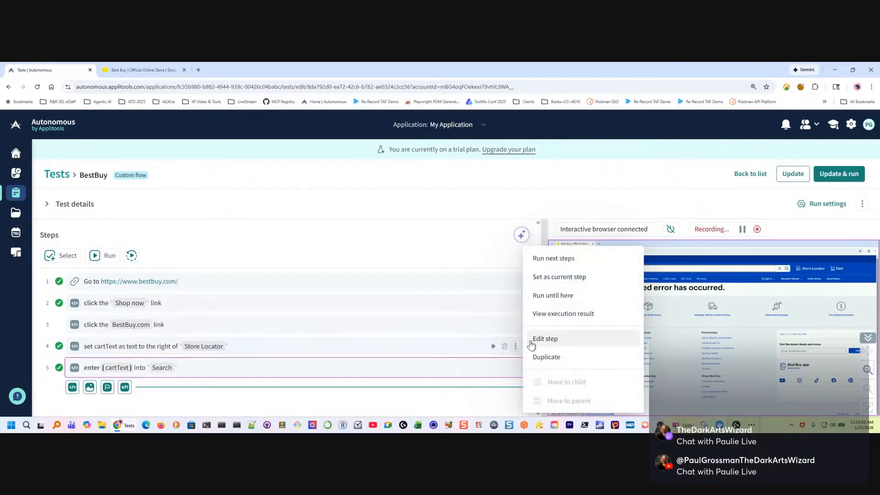
left_click(567, 317)
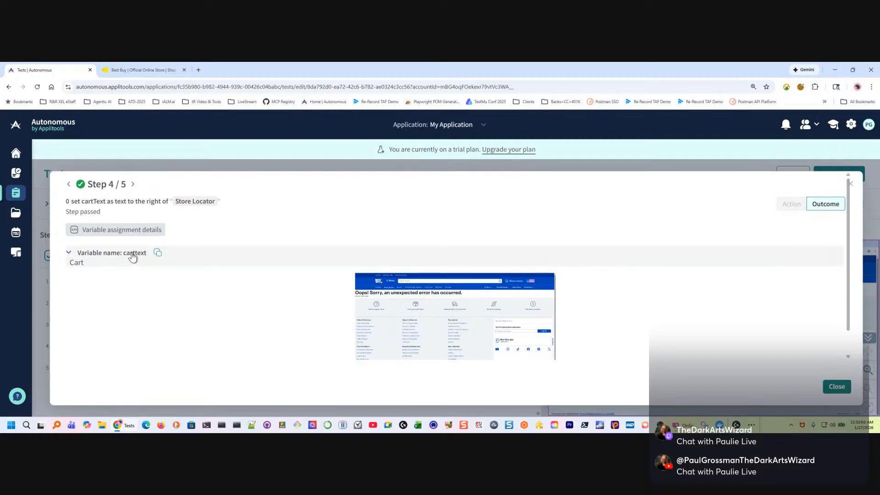
left_click(158, 253)
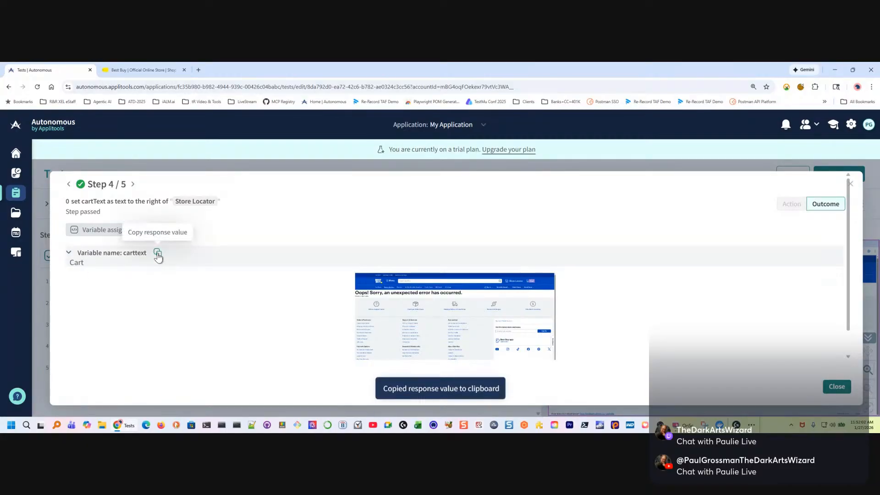
Select the carttext value in the fourth step's execution result and close the result
double_click(80, 262)
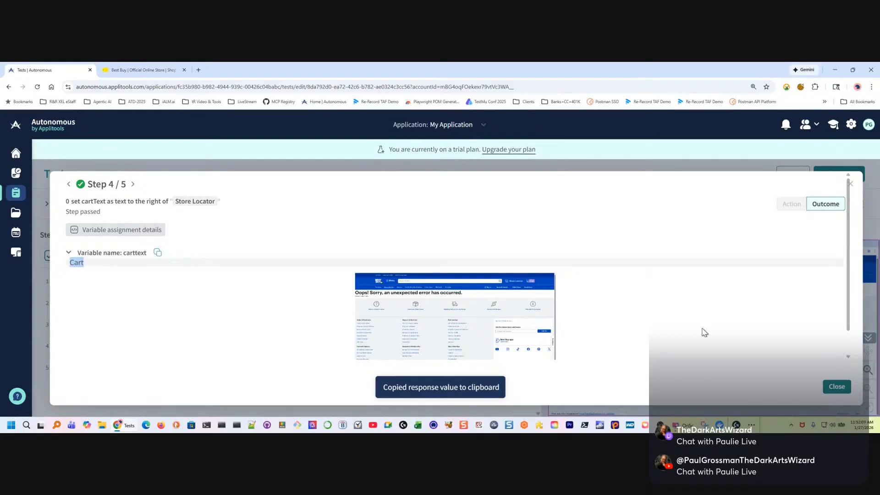
left_click(835, 387)
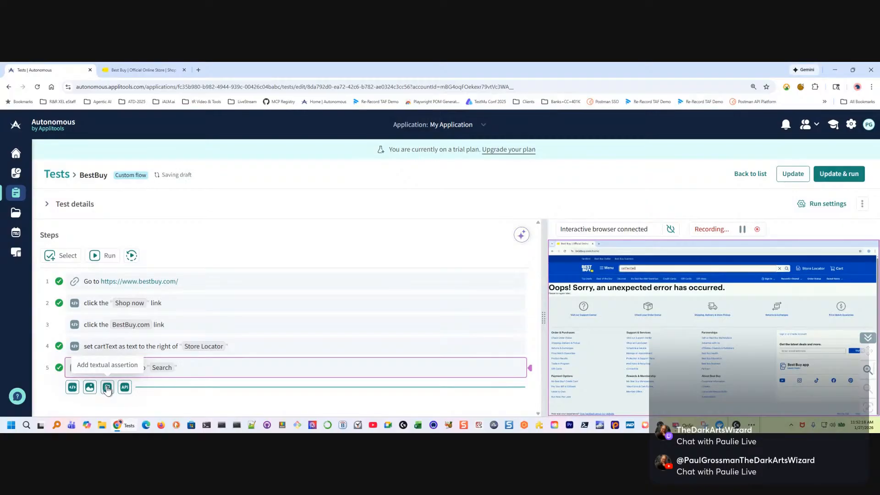
left_click(197, 366)
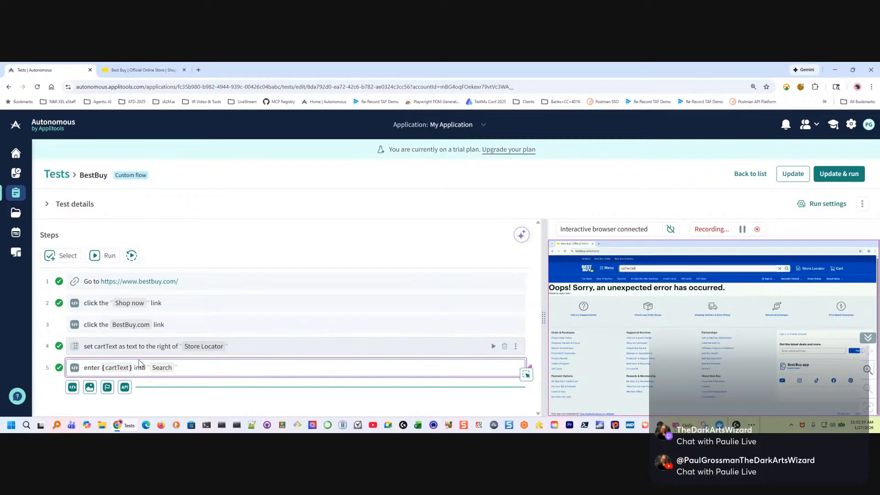
Insert a user action with the text "clear" between the cartText assignment and the step that fills "Search"
left_click(95, 356)
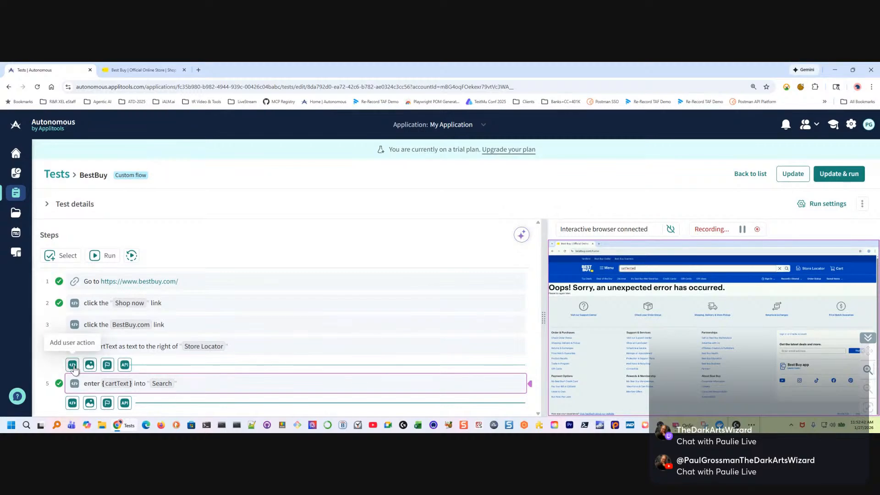
left_click(78, 366)
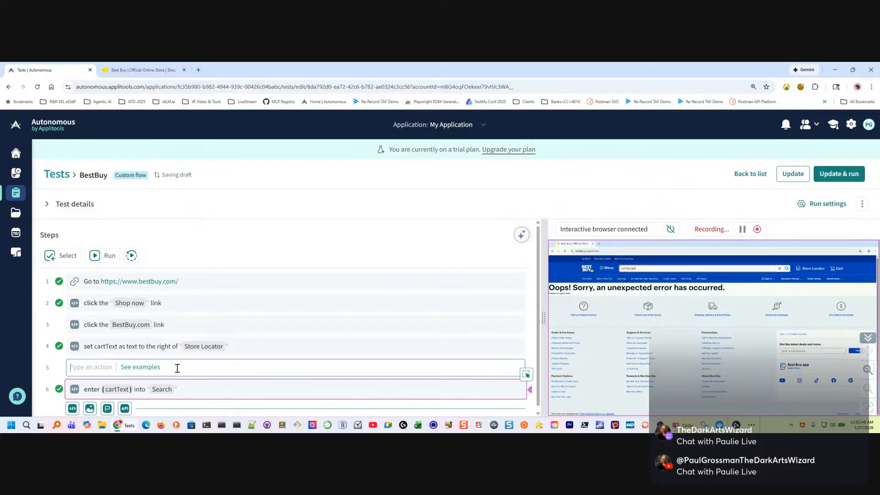
type("c")
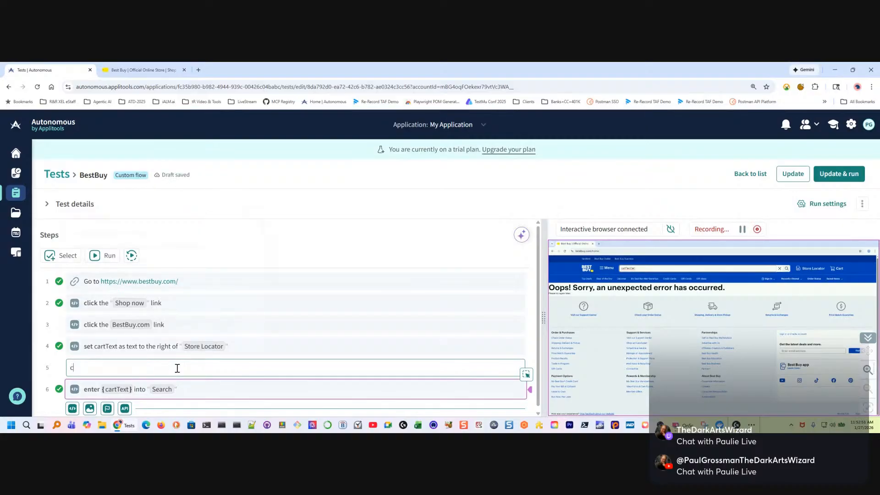
type("lear")
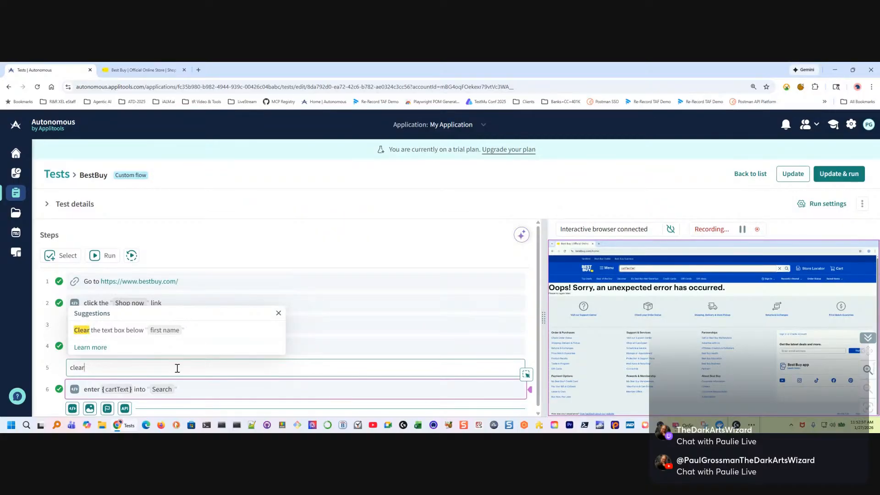
key("Return")
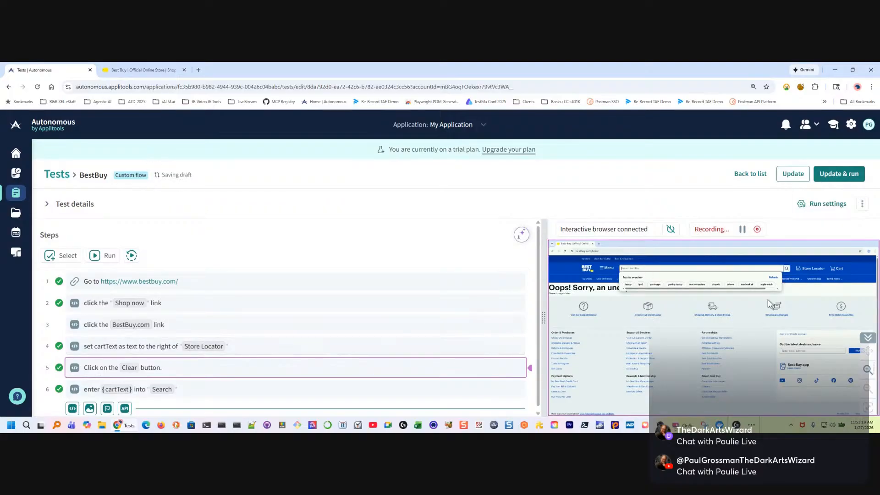
Run the sixth step, which enters {cartText} into "Search"
scroll(239, 337, "down", 1)
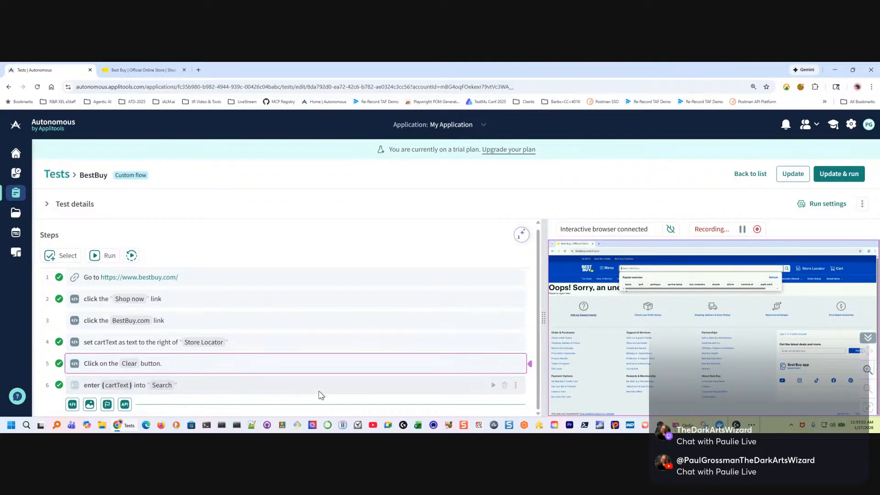
left_click(493, 386)
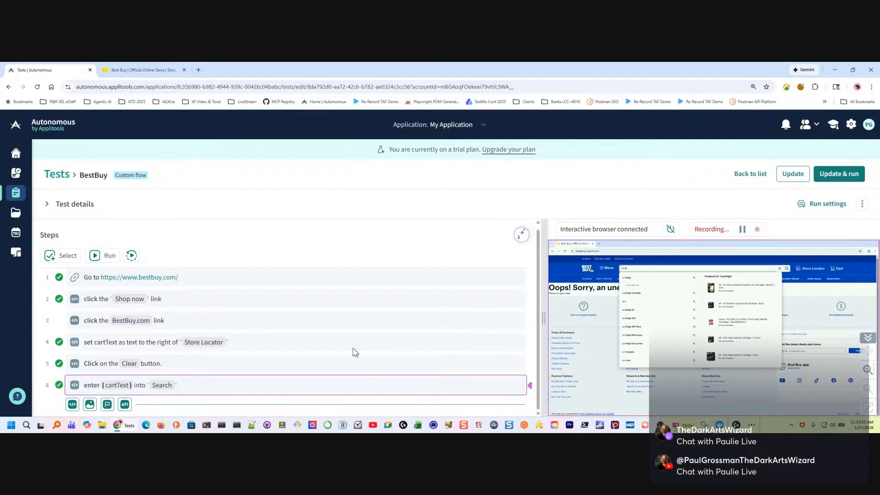
left_click(355, 353)
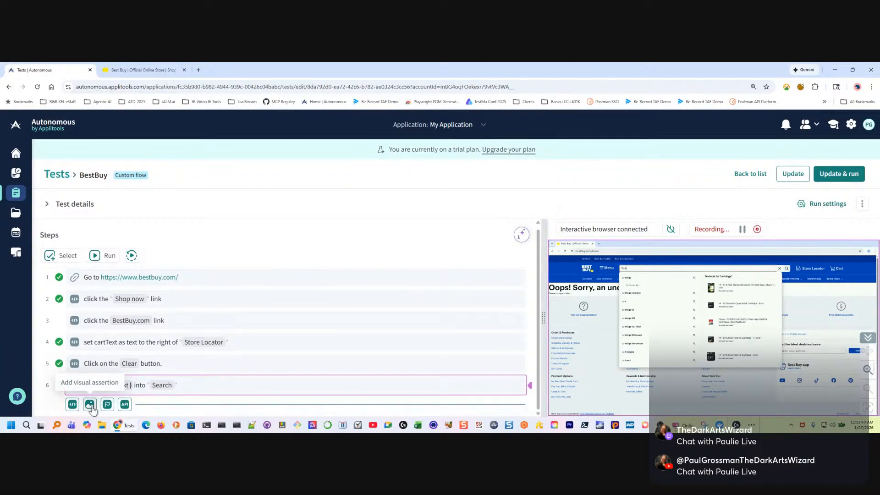
Add a textual assertion after the search step for the "Oops! Sorry, an unexpected error has occurred" heading picked from the page
left_click(107, 404)
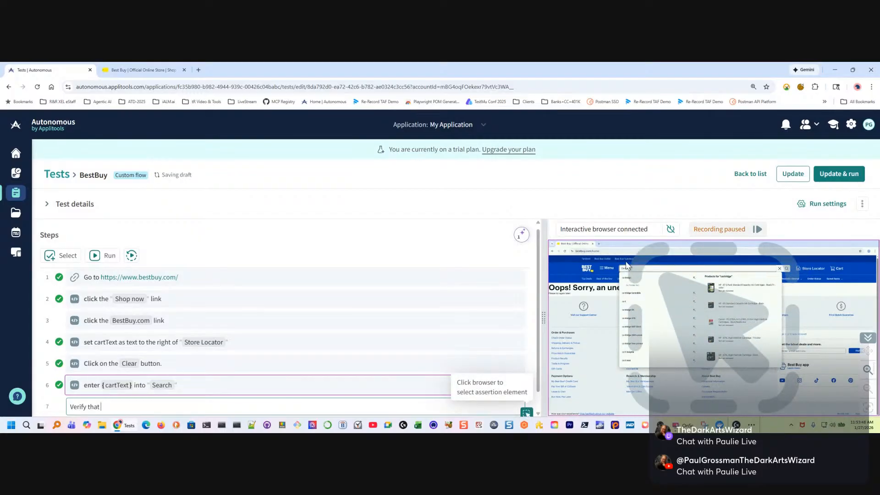
left_click(581, 293)
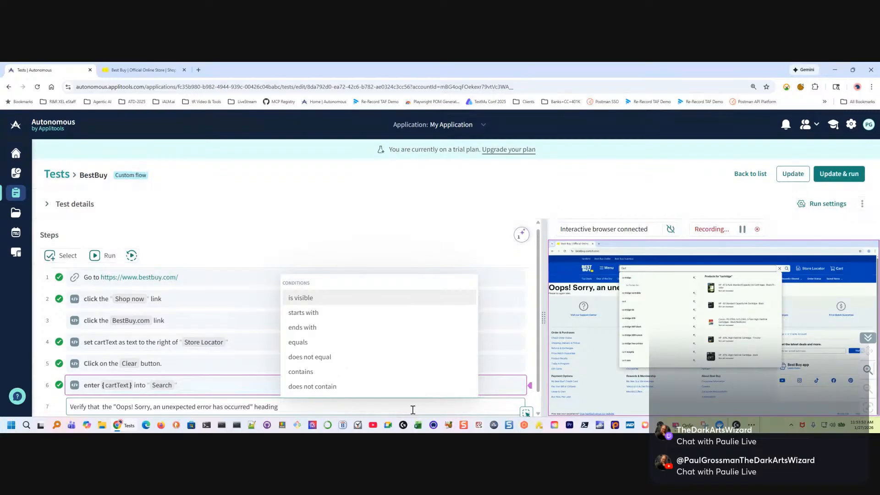
left_click(378, 412)
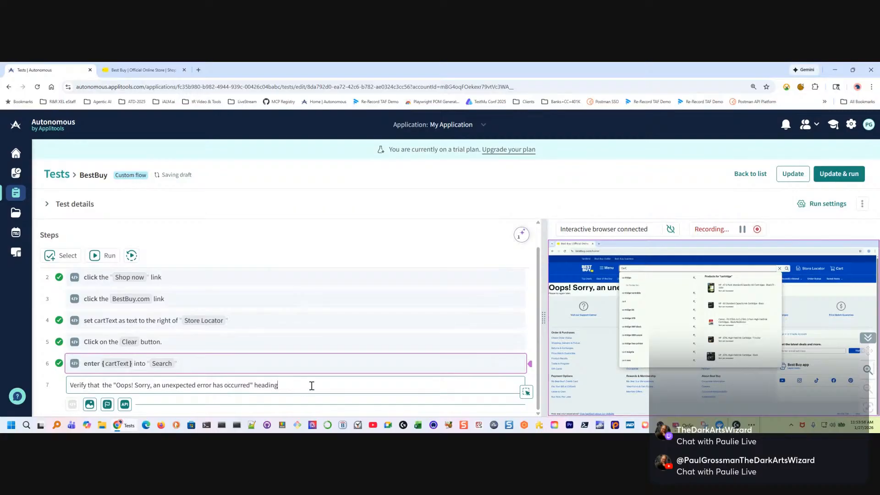
left_click(312, 369)
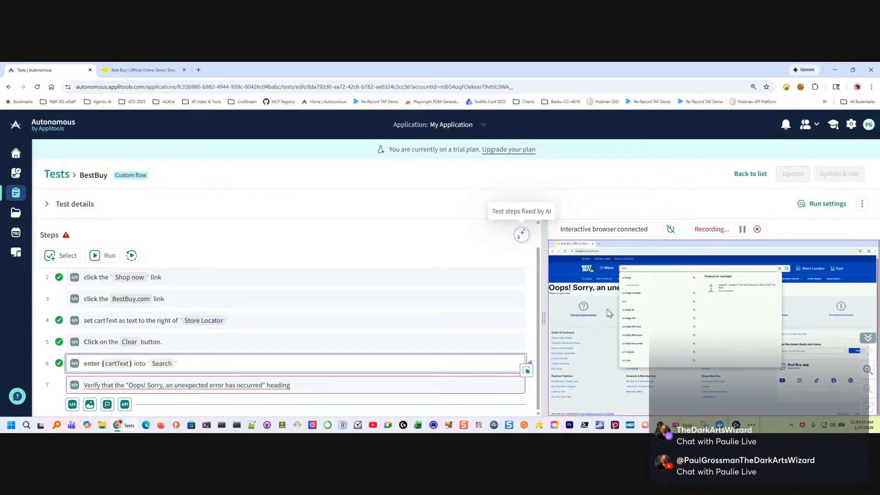
Record opening the "Visit our Support Center" link and reword the end of the error-heading assertion to "text is visible", running it
left_click(583, 307)
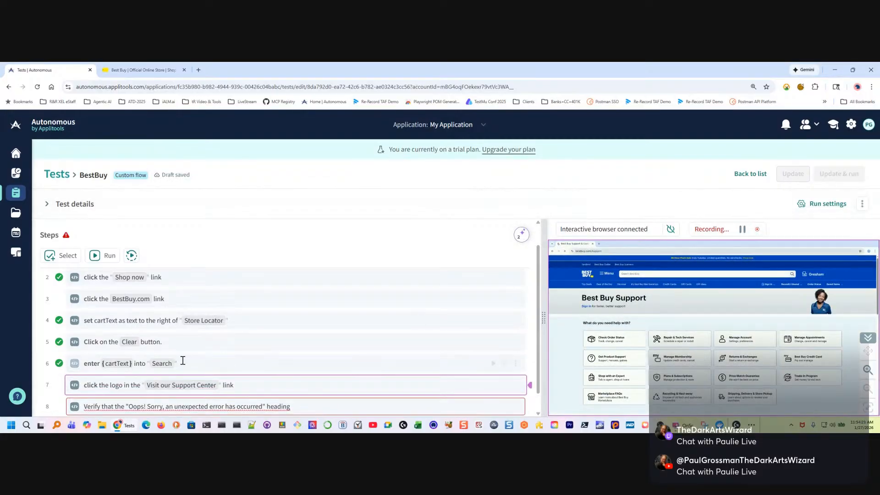
scroll(160, 361, "down", 1)
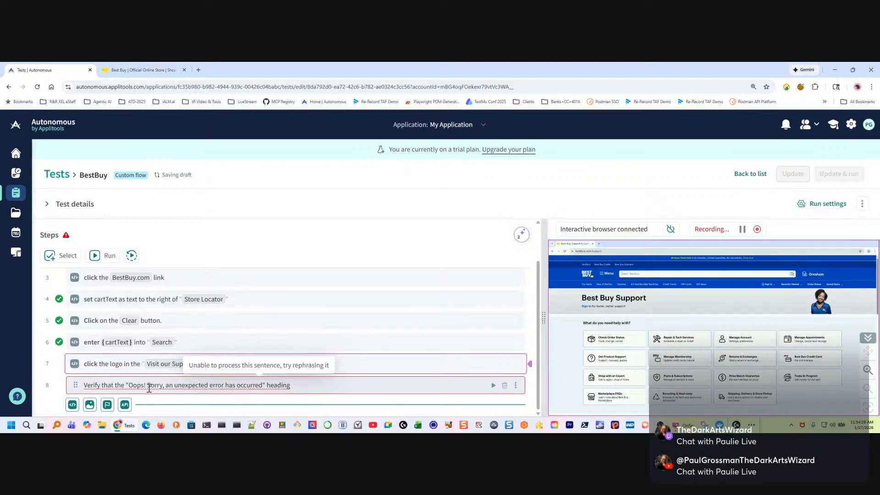
left_click(285, 385)
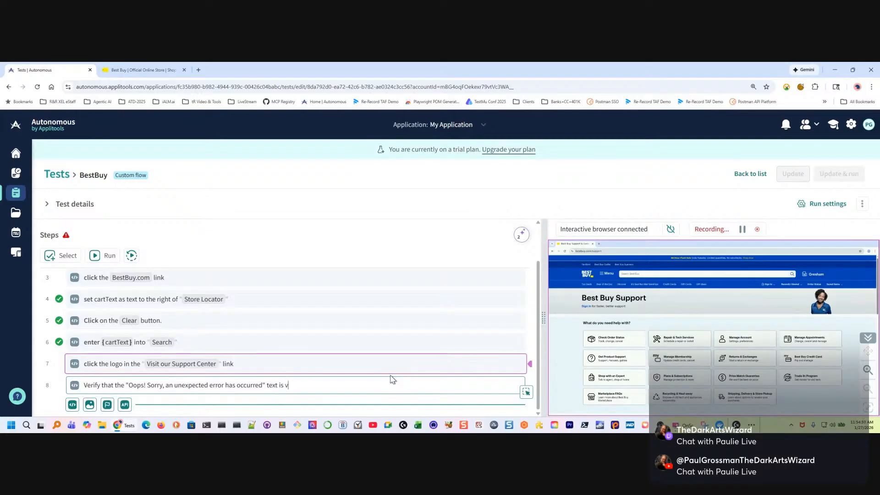
type("text is visible")
key("Return")
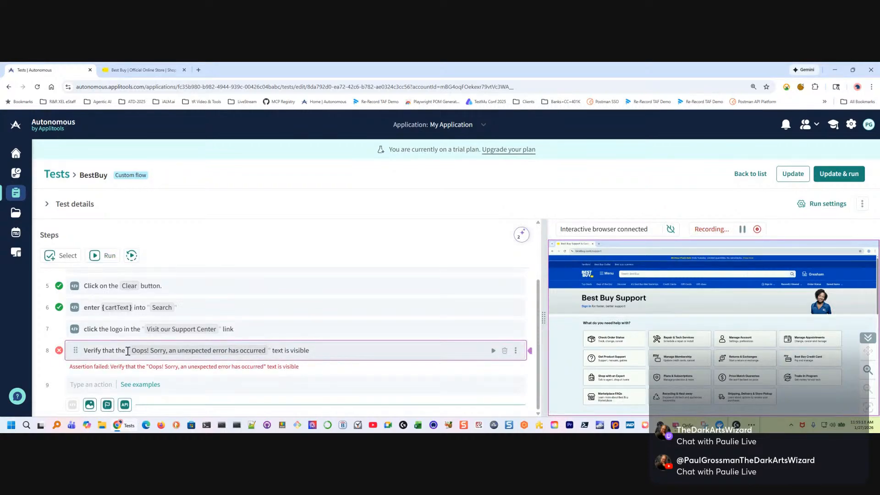
Replace the error message in the eighth step's assertion with "Best Buy support" and run the assertion
left_click_drag(128, 351, 268, 350)
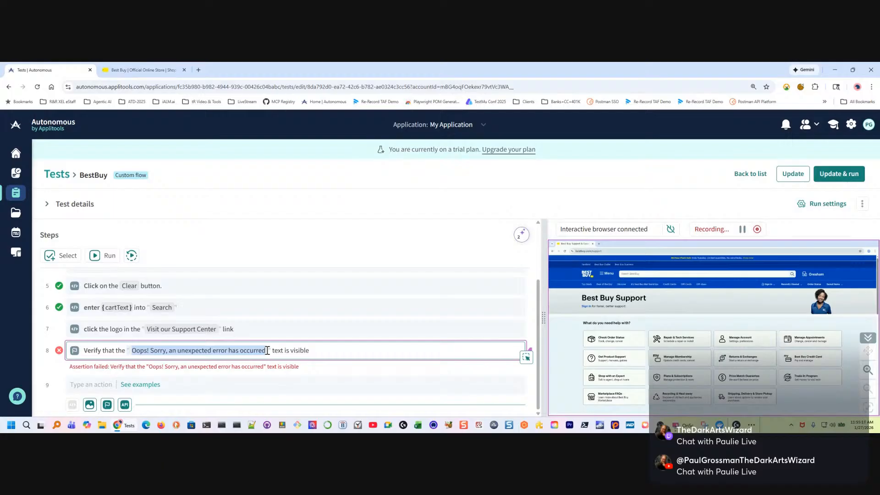
type("Best")
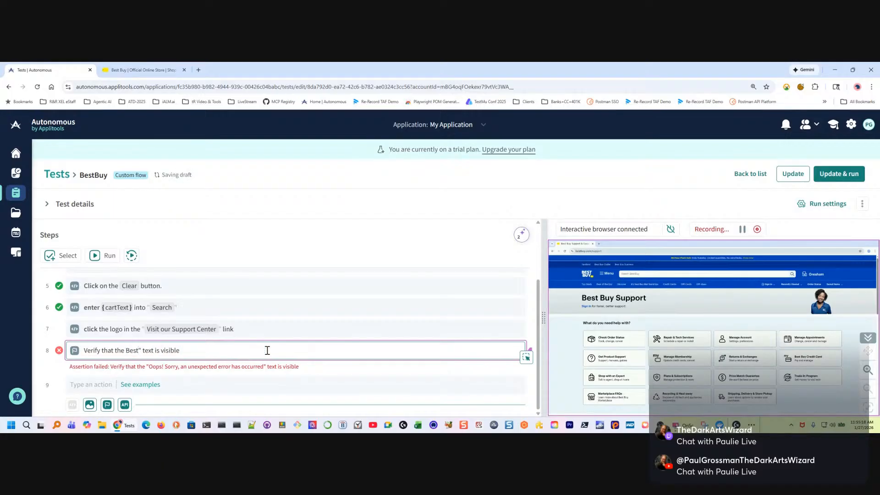
type(" Buy s")
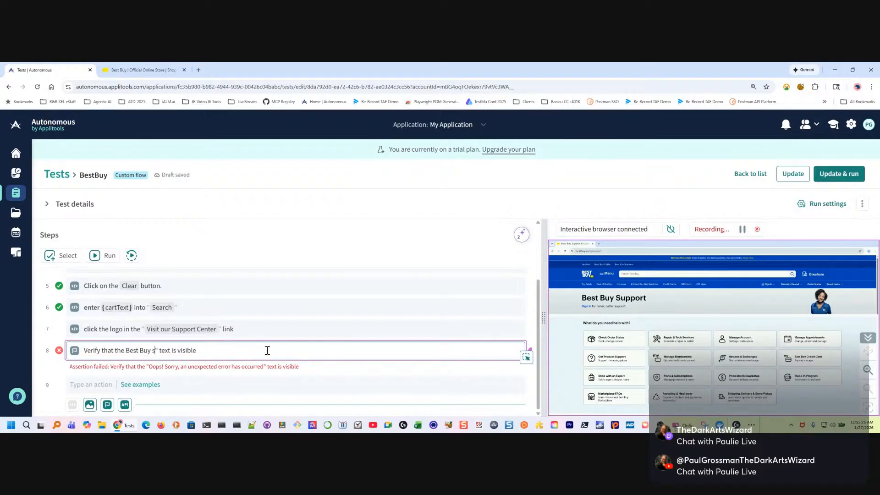
type("upport")
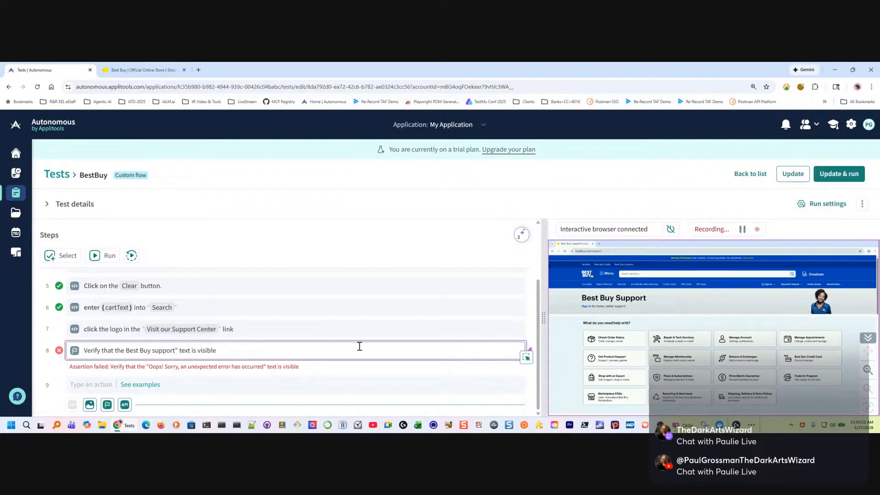
key("Return")
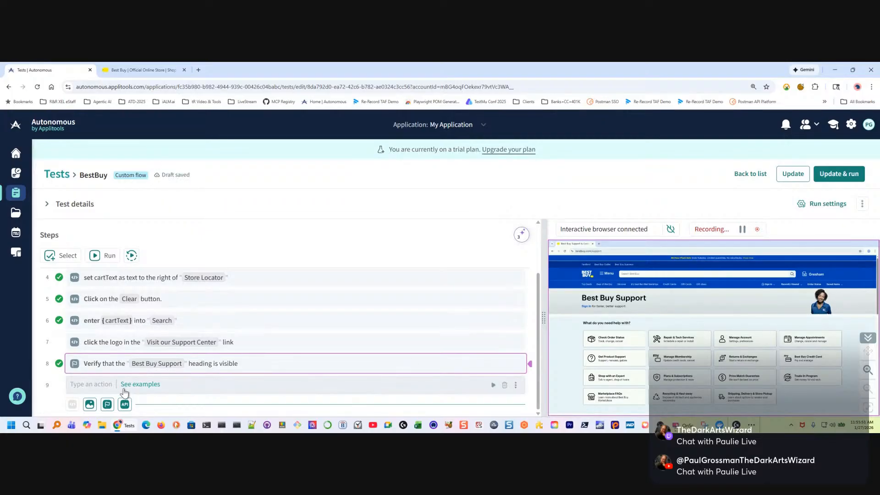
Add a visual assertion as the ninth step and set its screenshot type to Viewport
left_click(90, 405)
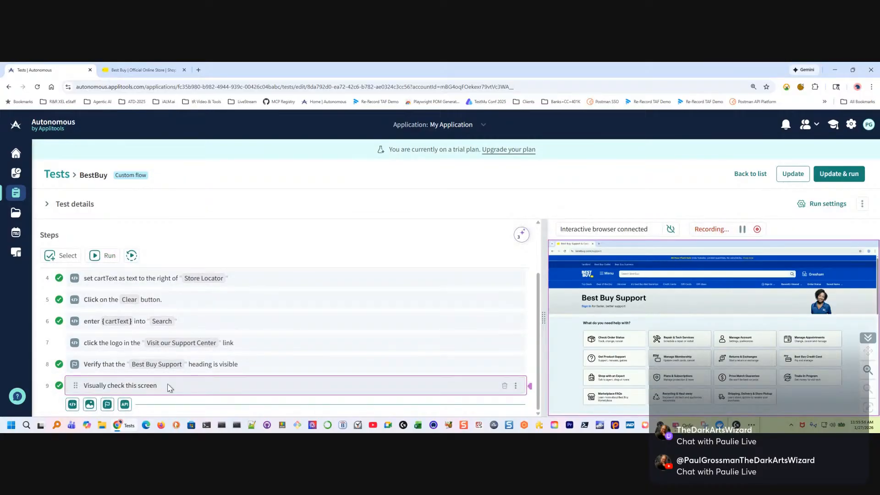
left_click(186, 389)
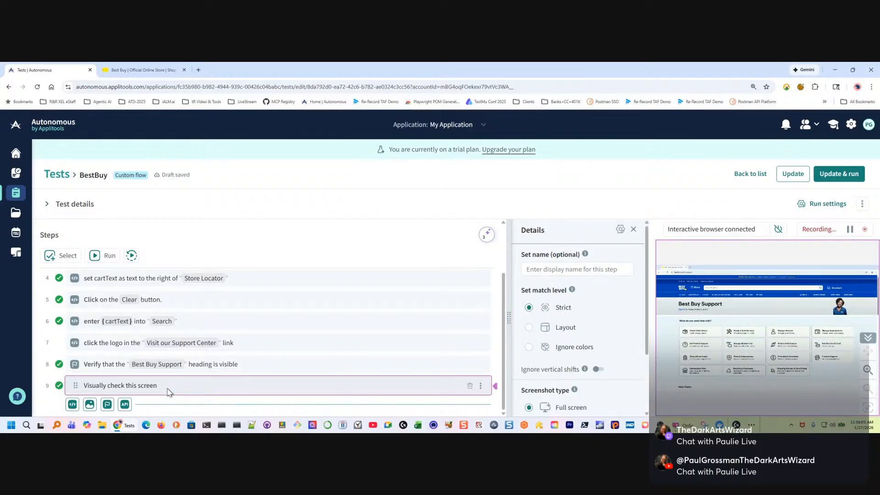
scroll(581, 293, "down", 2)
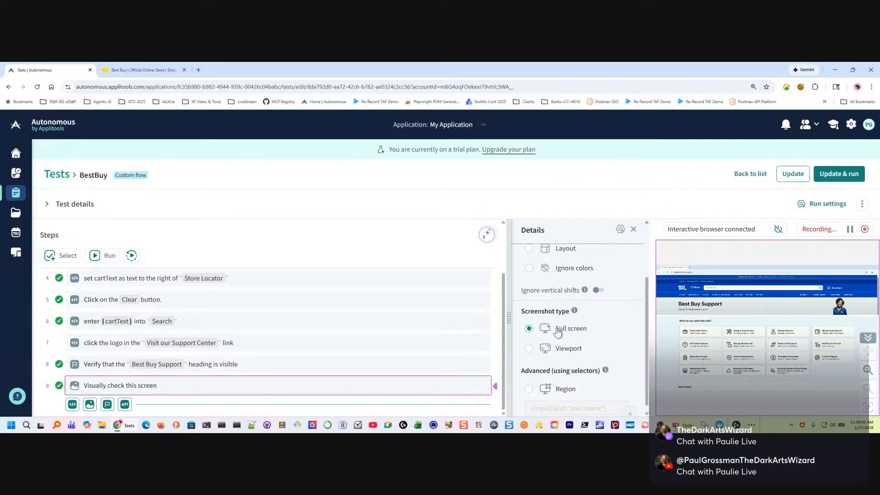
left_click(528, 348)
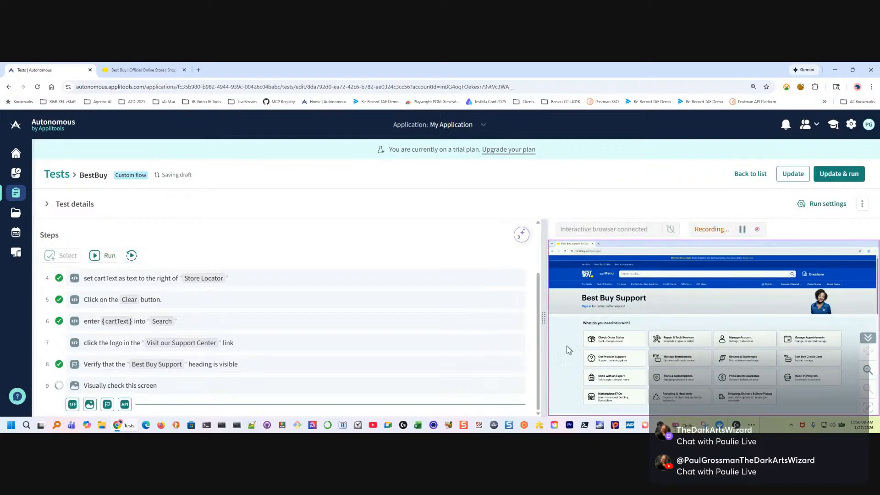
left_click(342, 390)
scroll(570, 372, "down", 2)
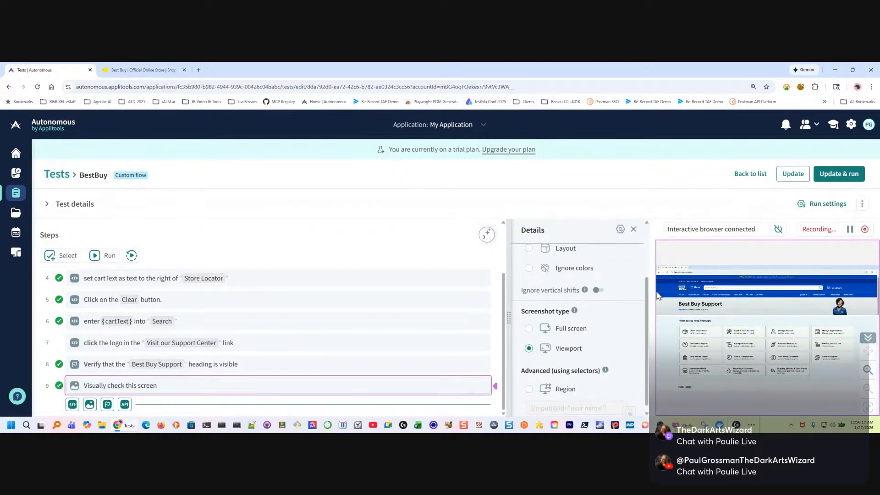
Look through the Best Buy home page down to its footer in the other browser tab, then return to the test
left_click(140, 69)
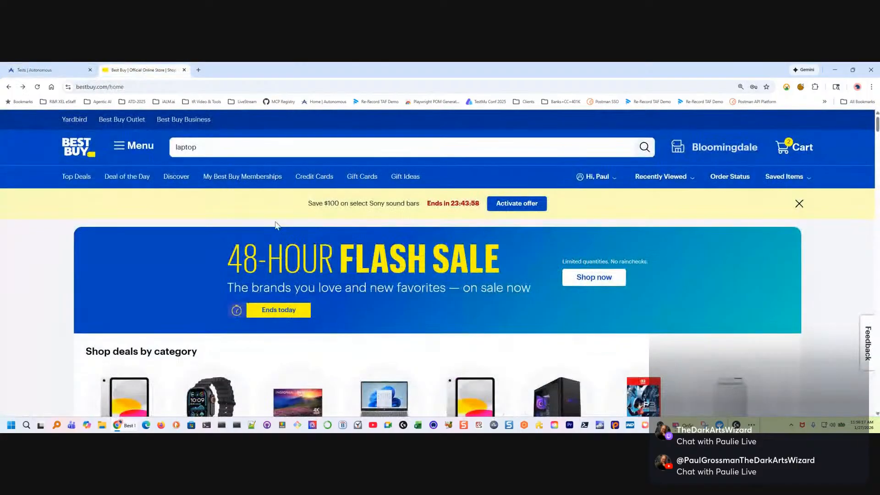
scroll(300, 263, "down", 10)
scroll(300, 266, "down", 10)
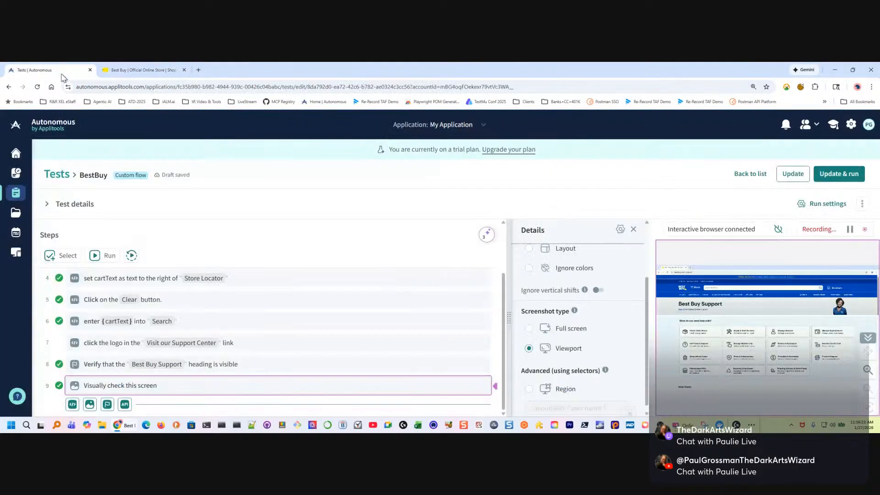
left_click(50, 70)
Set the visual check's screenshot type to Region
scroll(586, 359, "down", 1)
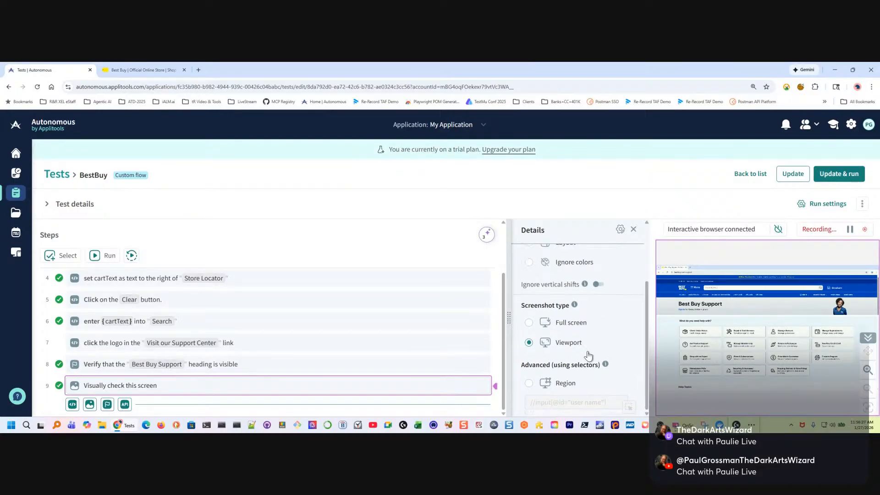
left_click(530, 385)
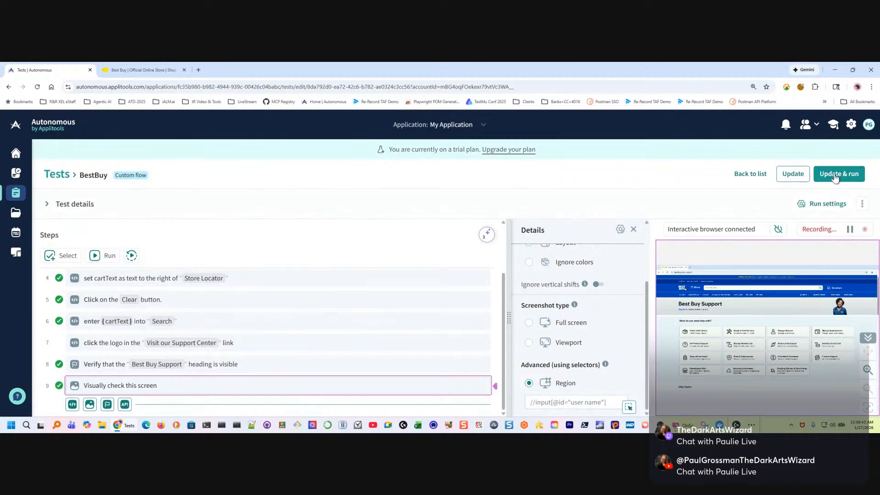
Add Chrome on Linux at 1440x900 to the test's run settings, keeping the other browsers, and apply the settings and run the test
left_click(828, 204)
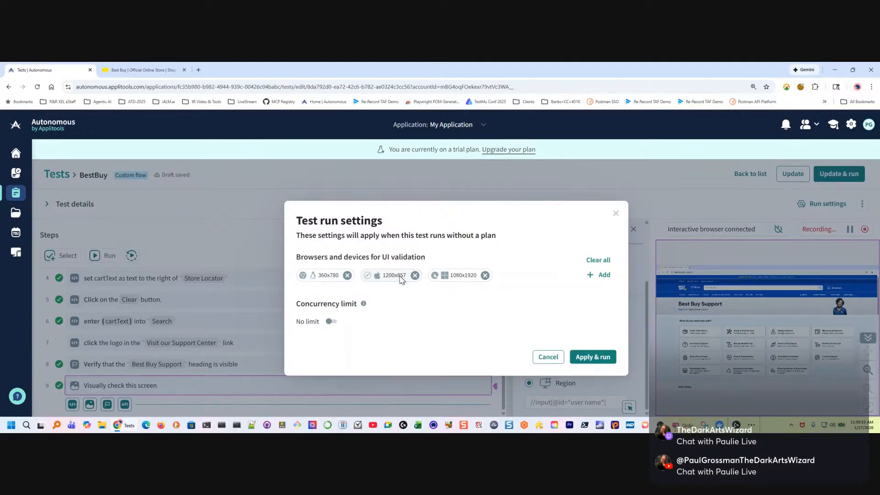
left_click(601, 275)
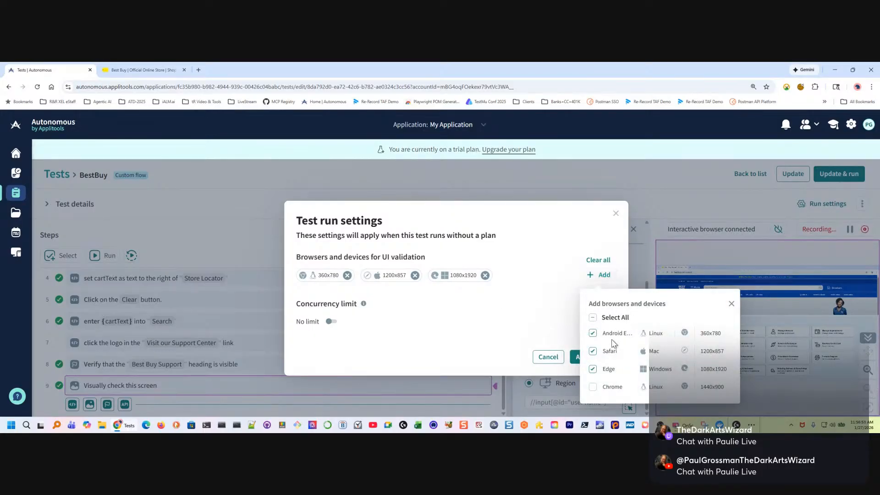
left_click(594, 387)
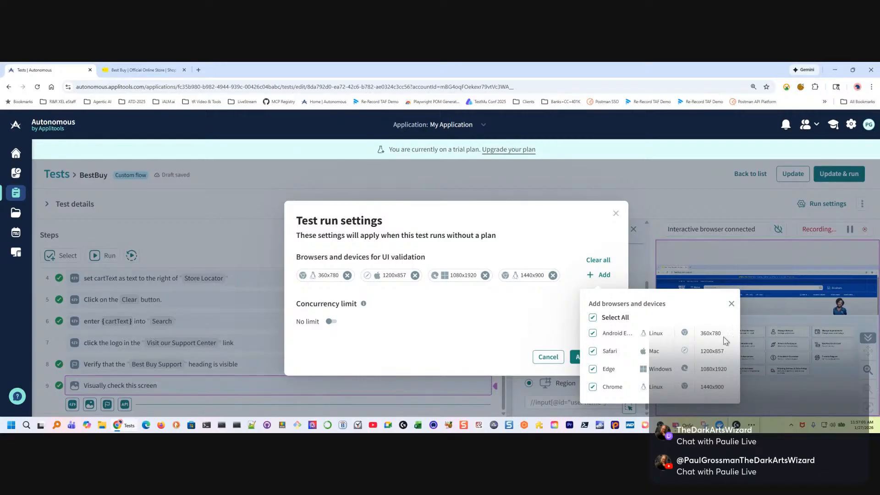
left_click(496, 331)
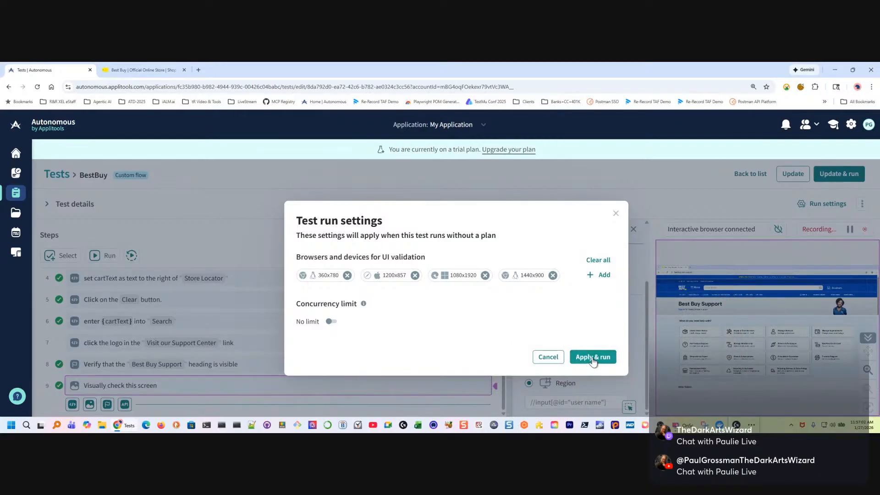
left_click(592, 355)
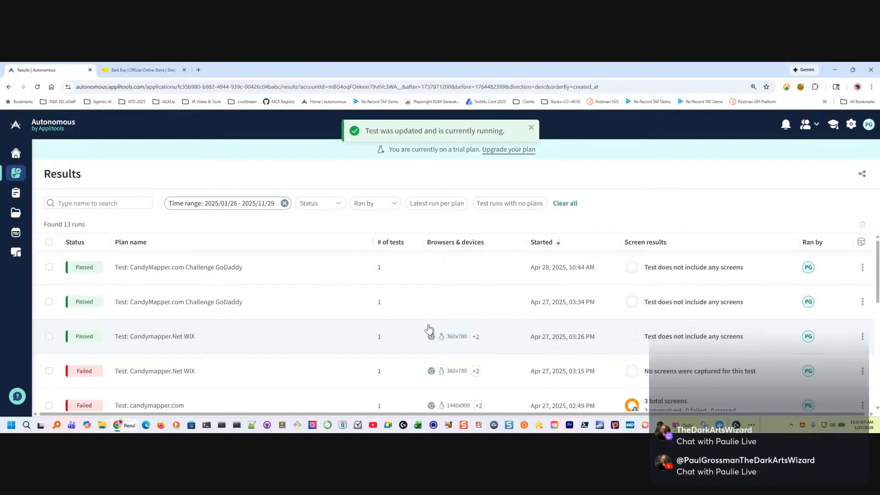
Look through the list of past test runs on the results page for the BestBuy run
scroll(255, 329, "down", 6)
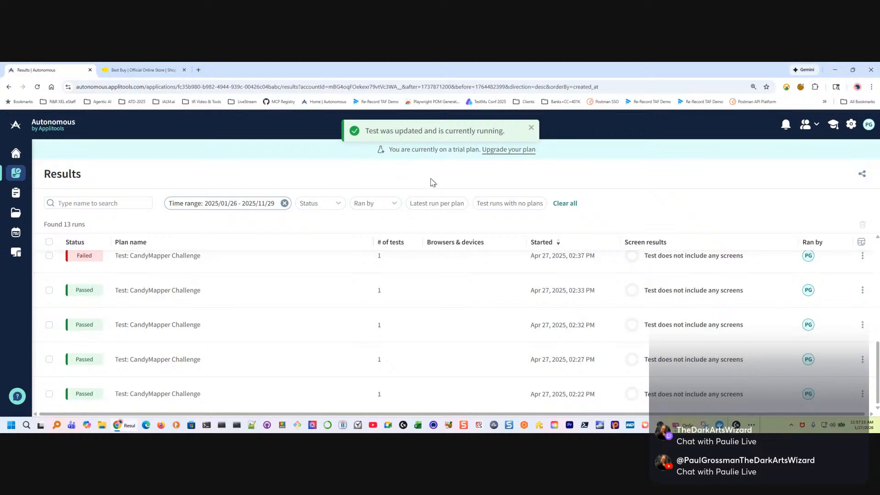
scroll(191, 330, "up", 6)
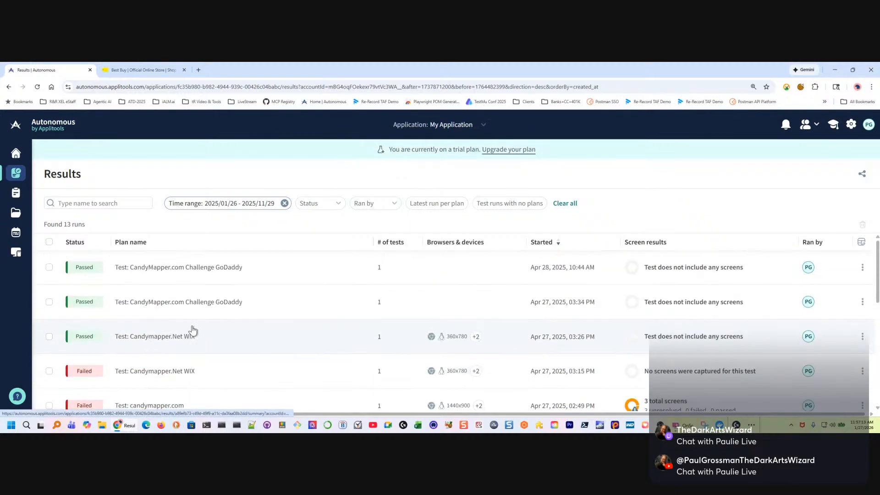
scroll(191, 329, "down", 6)
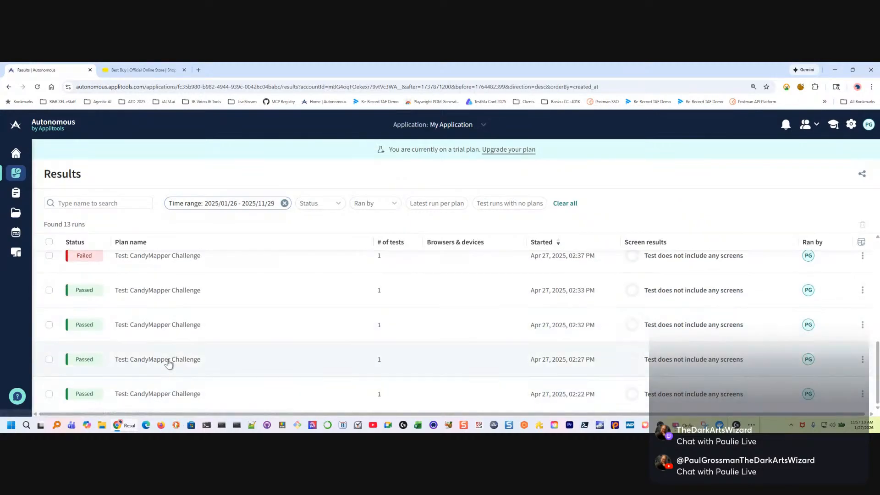
scroll(169, 354, "up", 4)
scroll(179, 311, "up", 1)
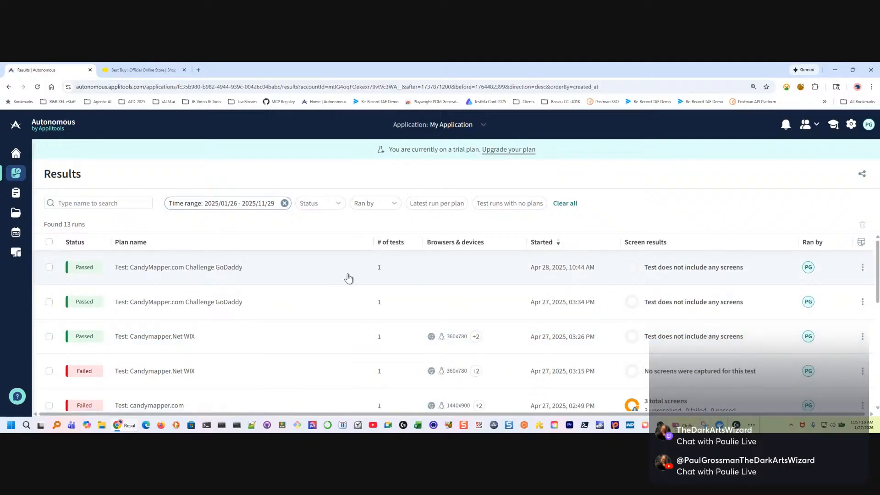
mouse_move(703, 275)
scroll(330, 266, "down", 5)
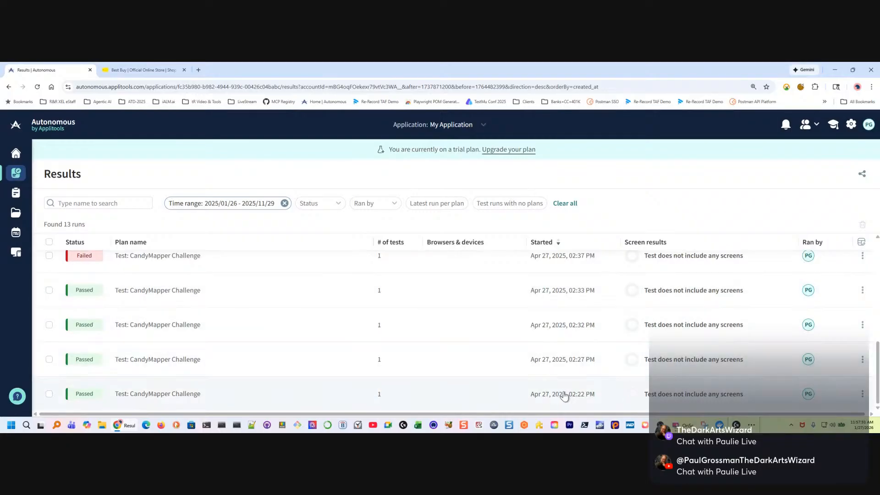
scroll(566, 375, "up", 4)
scroll(566, 355, "up", 2)
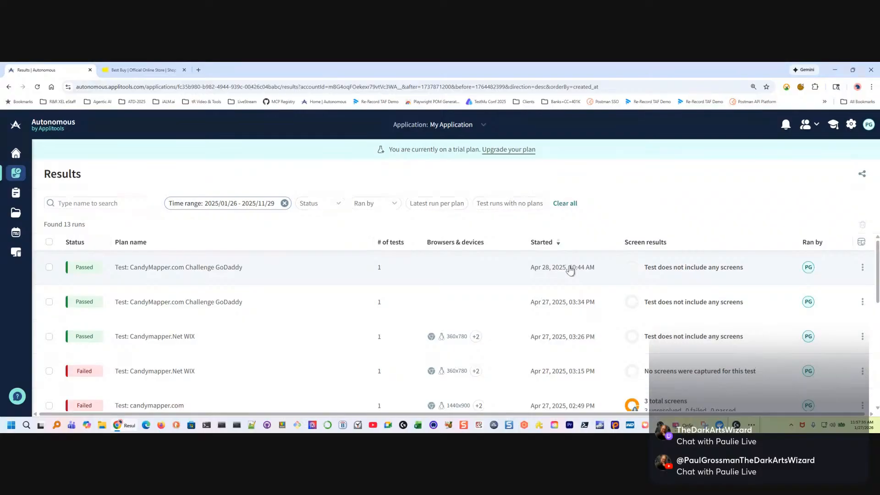
scroll(575, 280, "down", 2)
scroll(576, 280, "up", 2)
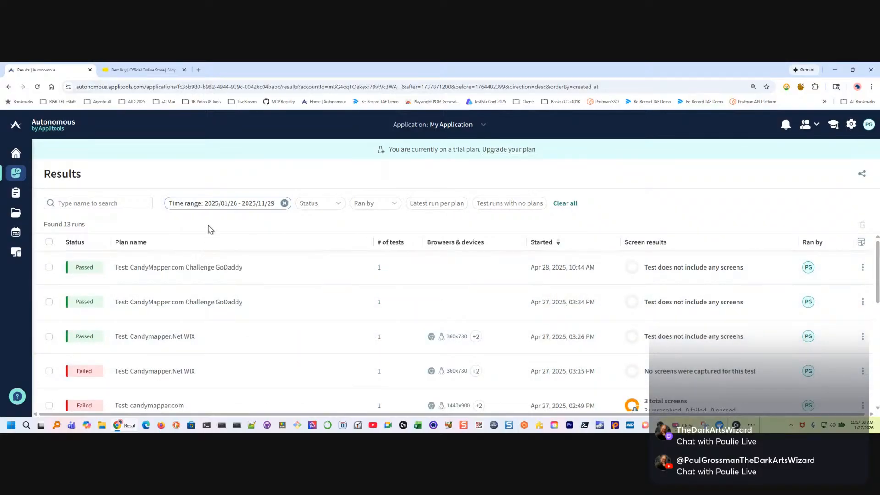
Clear all filters from the results list and open the test screens of the BestBuy run
left_click(568, 205)
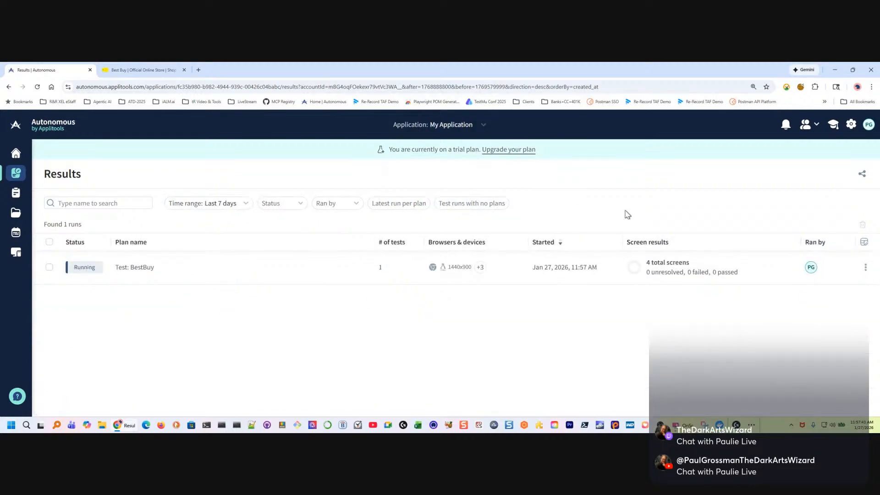
left_click(155, 267)
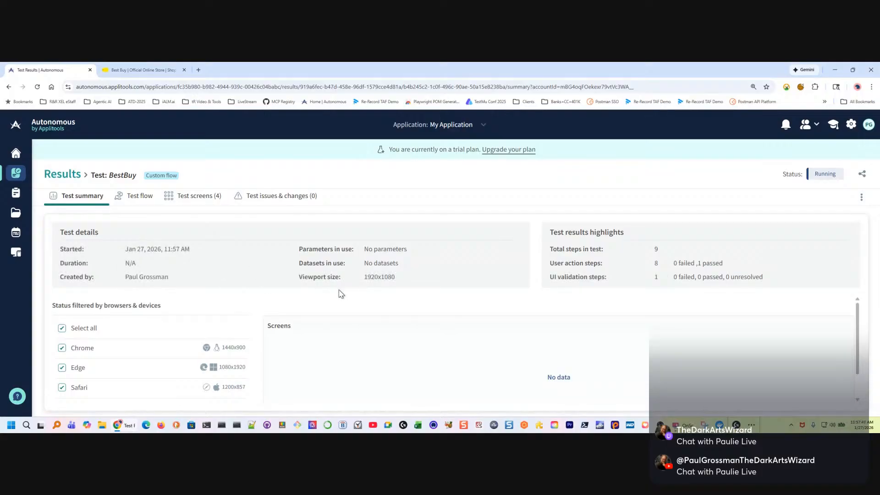
left_click(192, 196)
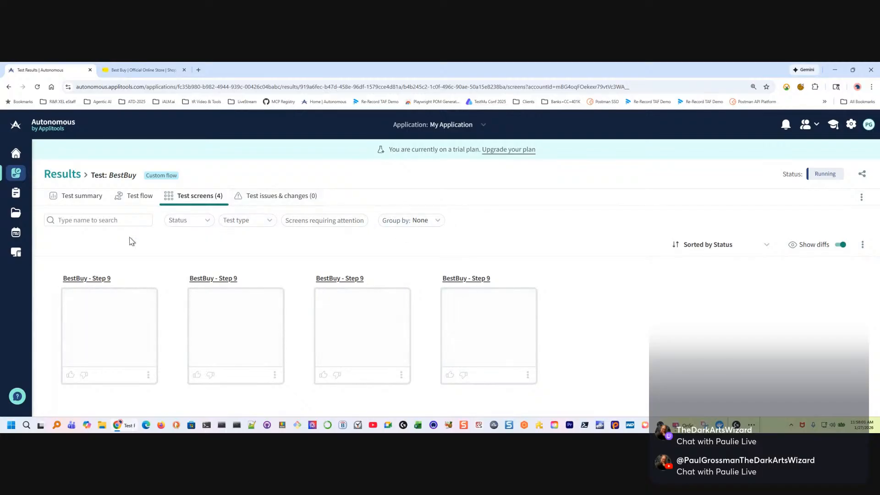
Try filtering the test screens by all six statuses, from Passed to Pending, and clear the status filter
left_click(209, 221)
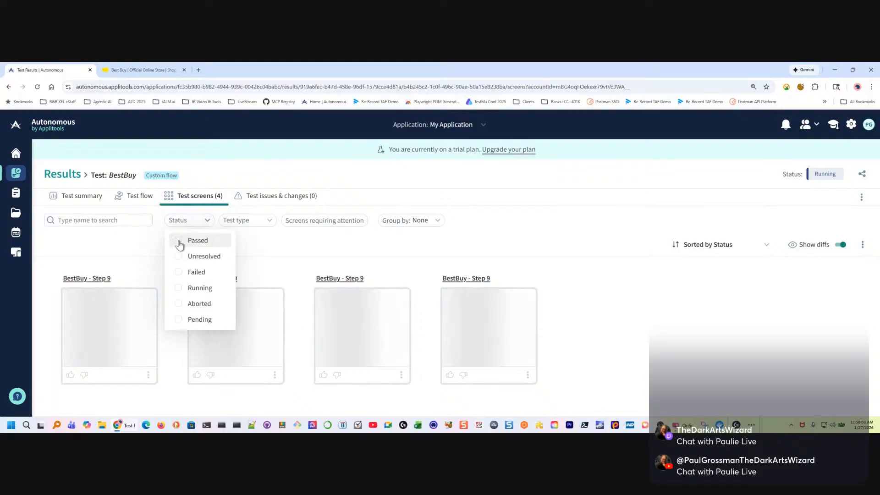
left_click(178, 320)
left_click(178, 303)
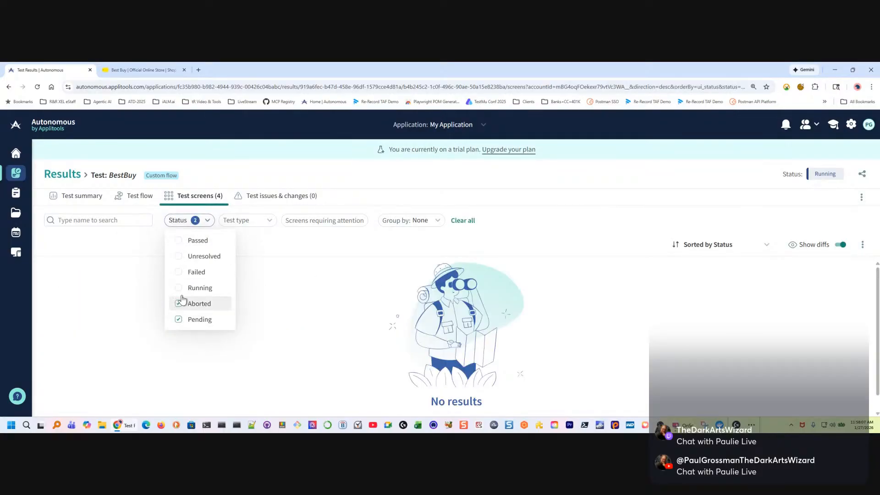
left_click(179, 286)
left_click(178, 271)
left_click(178, 256)
left_click(178, 240)
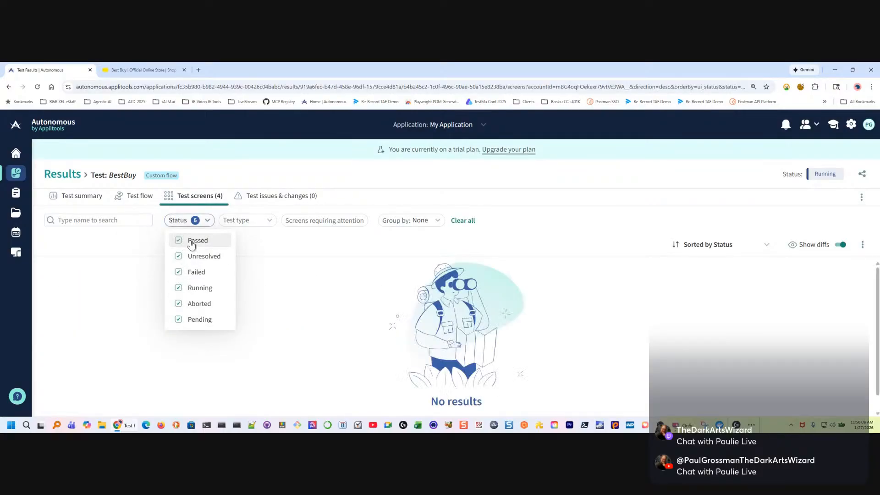
left_click(300, 241)
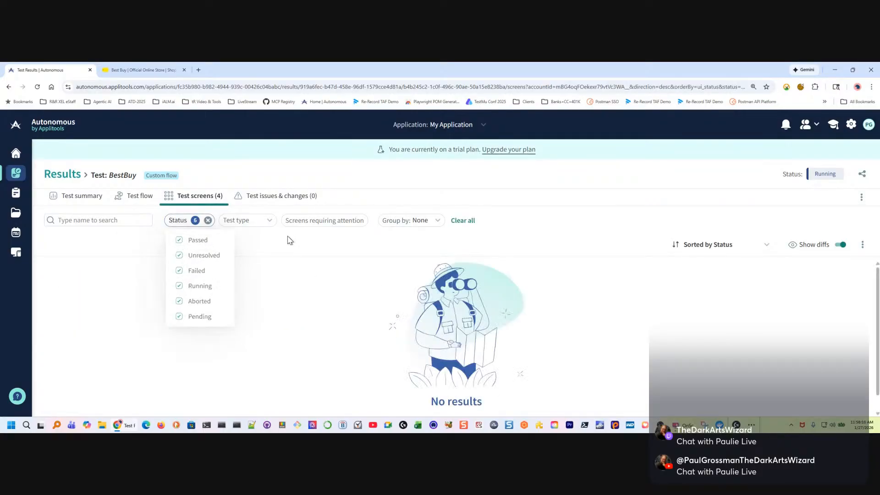
left_click(208, 220)
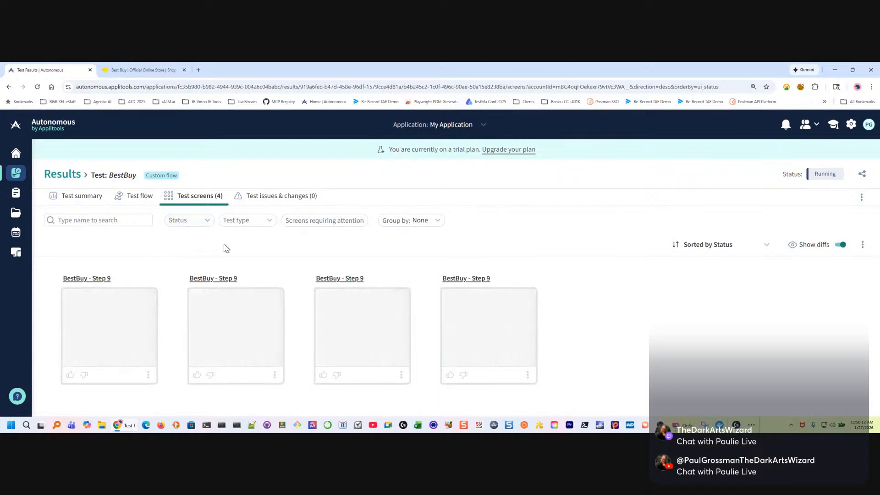
Filter the test screens by the Custom flow test type
left_click(266, 222)
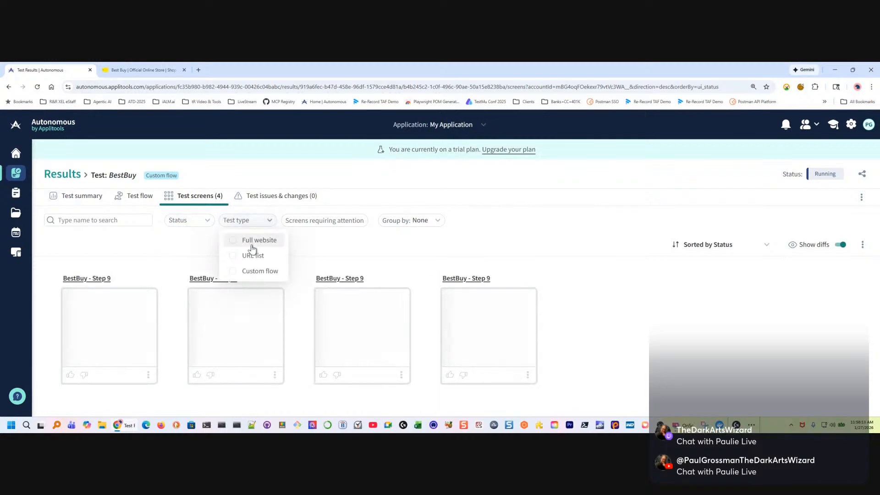
left_click(255, 273)
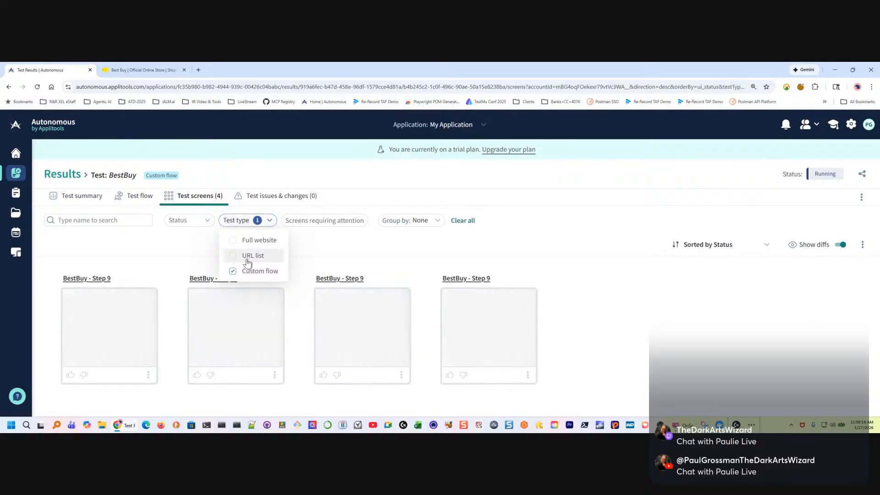
left_click(362, 243)
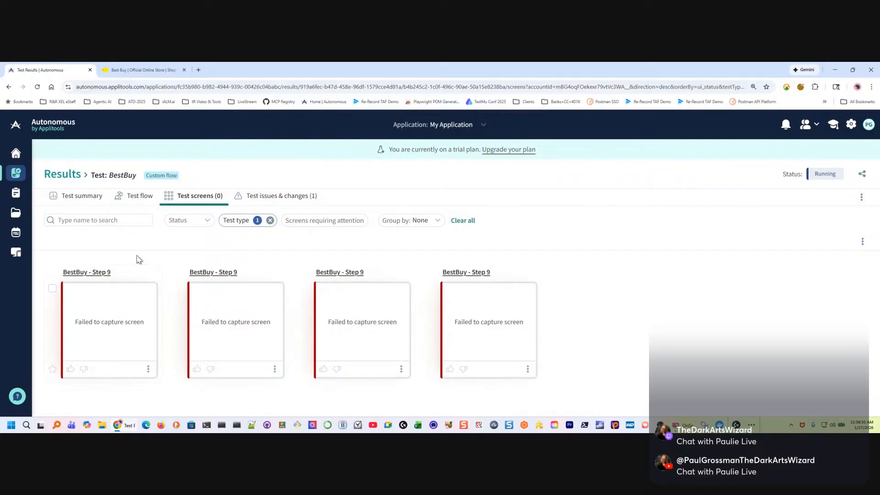
Examine the run's test flow and the details of its fifth step, the one that clicks the Clear button
left_click(133, 196)
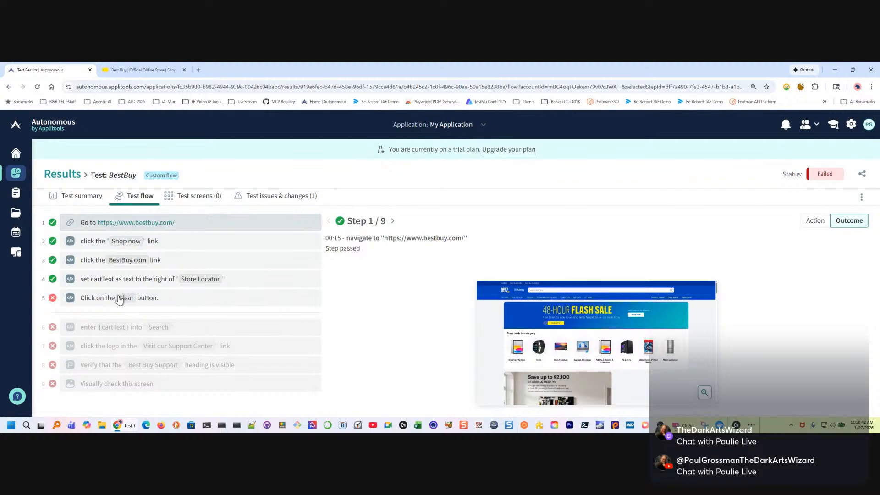
left_click(181, 298)
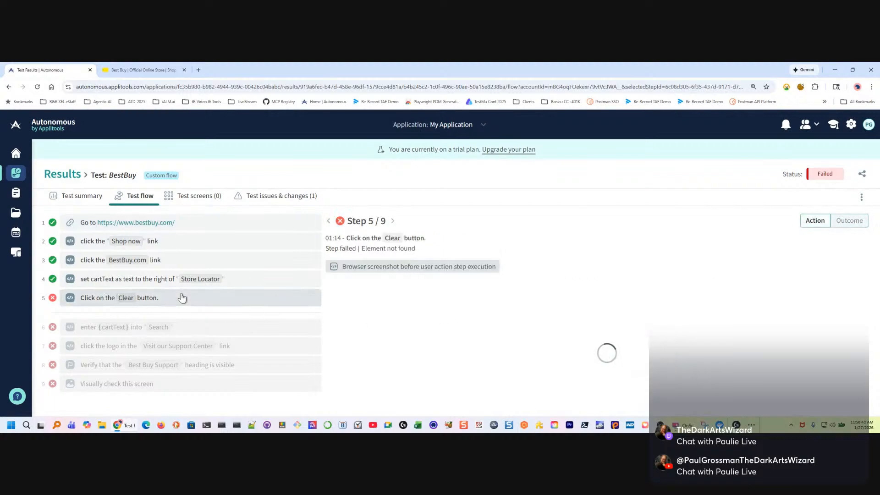
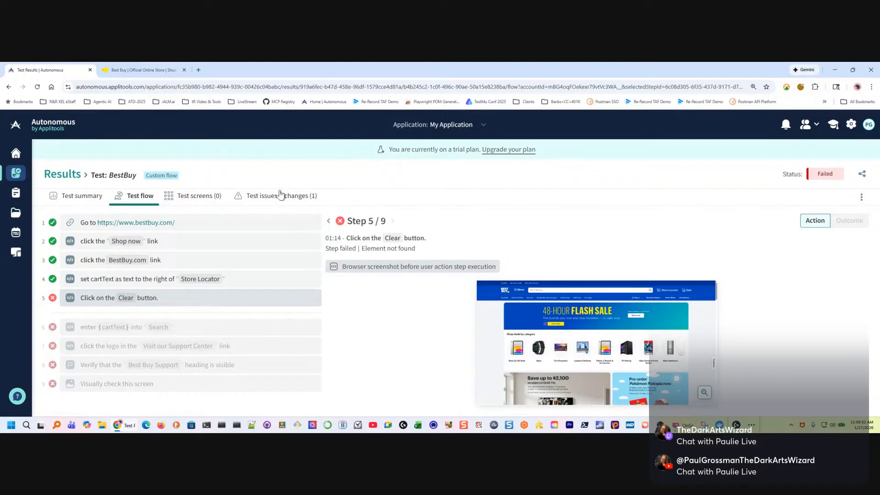
Review the BestBuy run's summary, its issues and changes, its test screens and its test flow
left_click(75, 200)
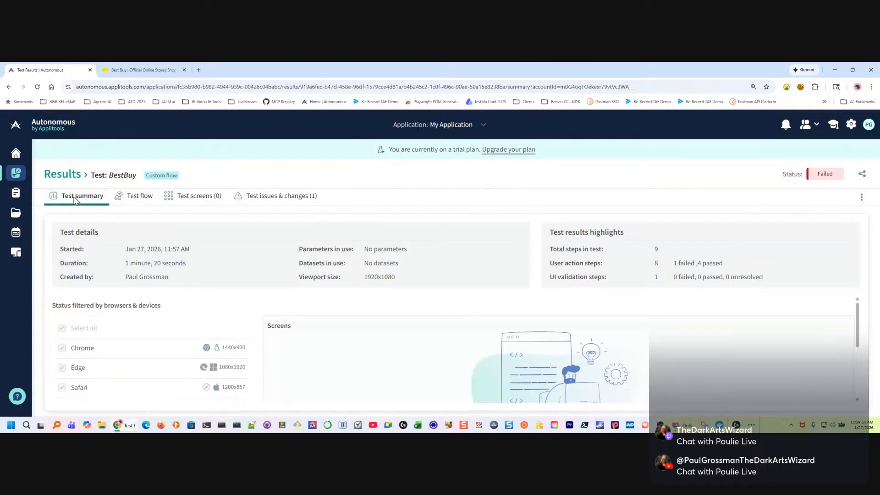
left_click(270, 199)
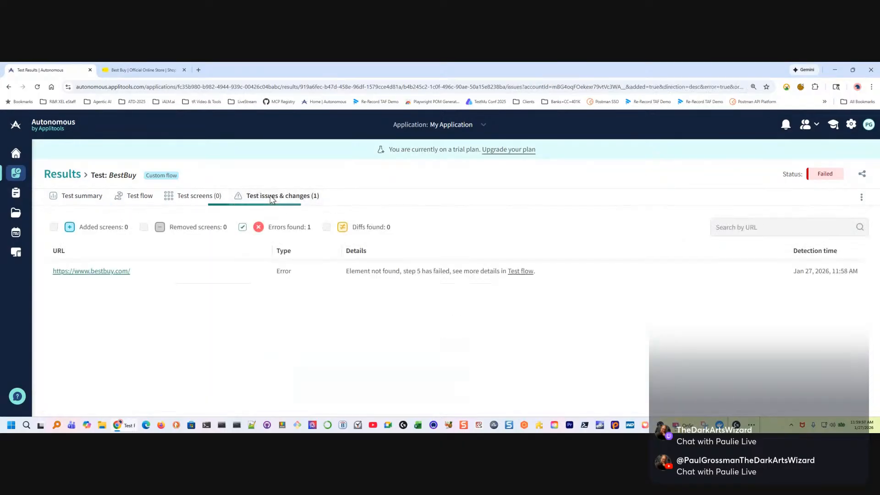
left_click(197, 198)
left_click(152, 201)
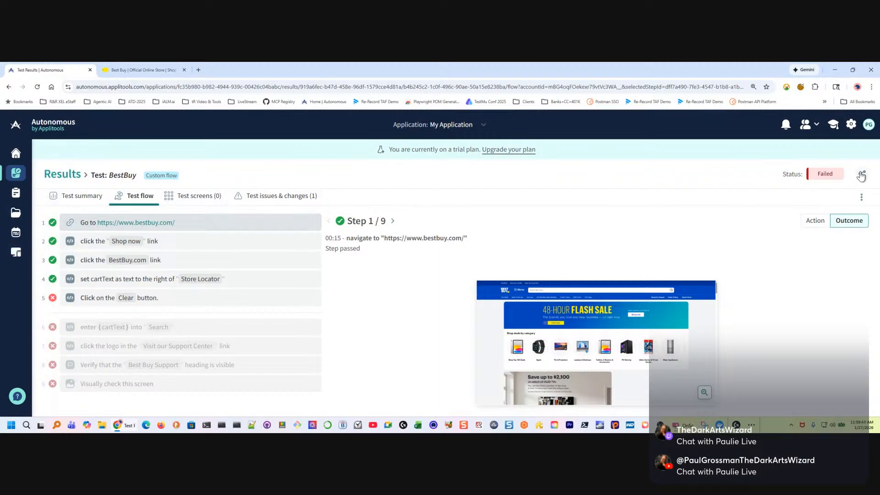
Play the BestBuy run's test recording in full screen, replay its earlier parts, and close it
left_click(860, 197)
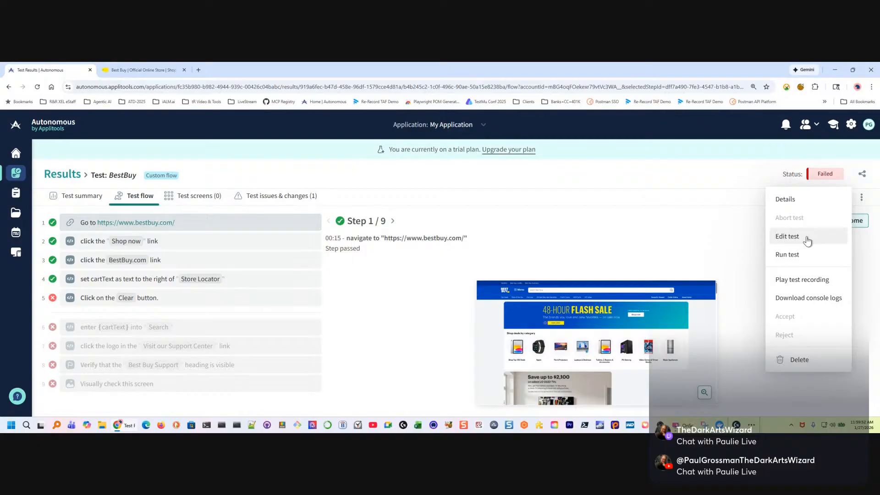
left_click(806, 282)
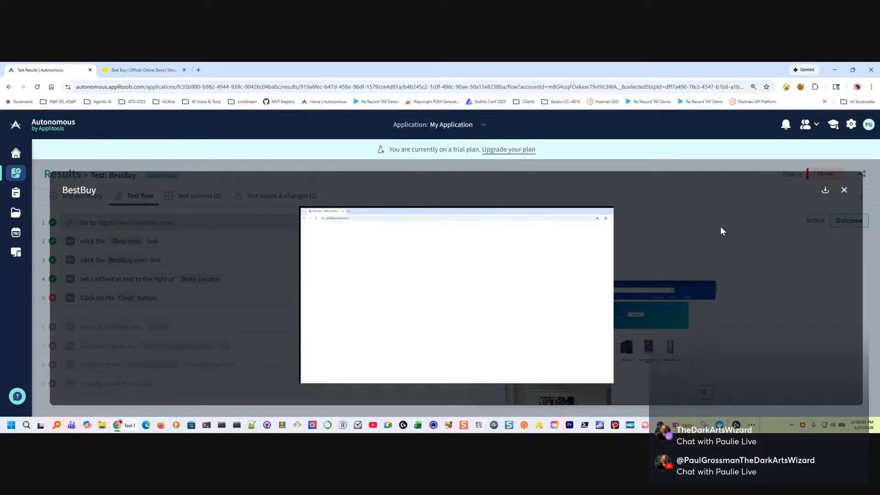
left_click(601, 359)
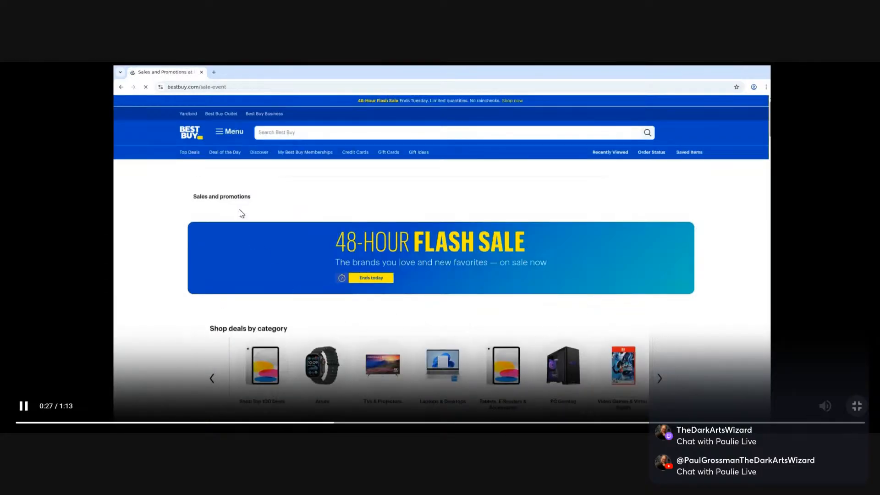
left_click(331, 423)
left_click(316, 423)
left_click(194, 422)
left_click(260, 421)
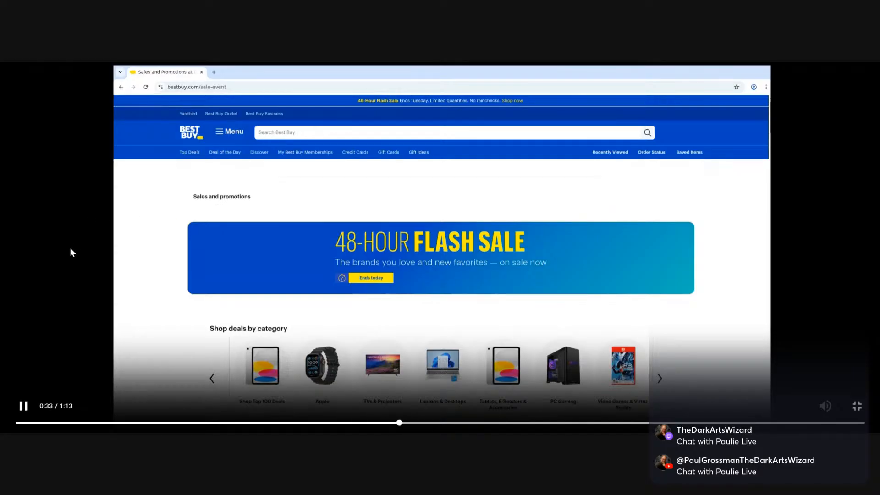
key("Escape")
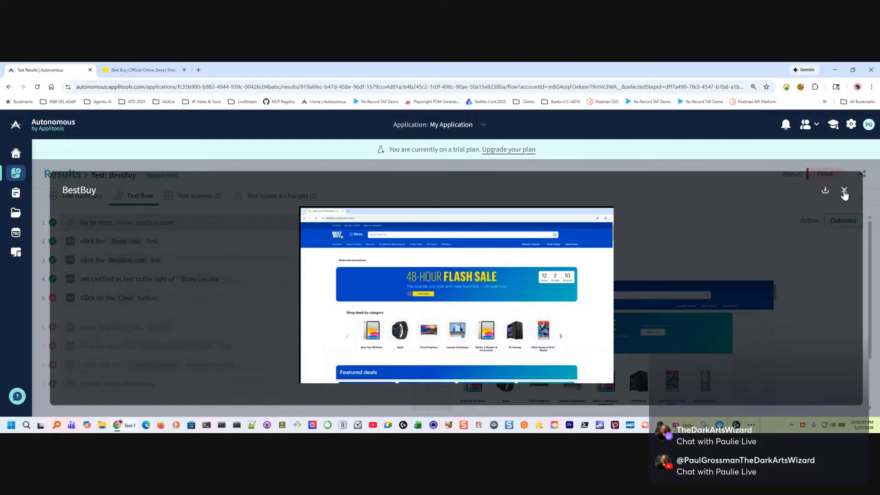
left_click(844, 192)
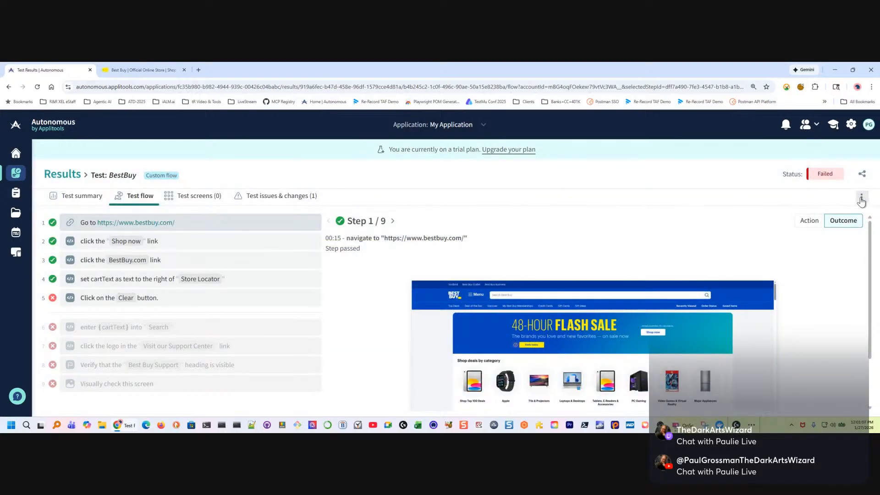
Open the BestBuy test for editing and review its list of steps
left_click(861, 198)
left_click(783, 234)
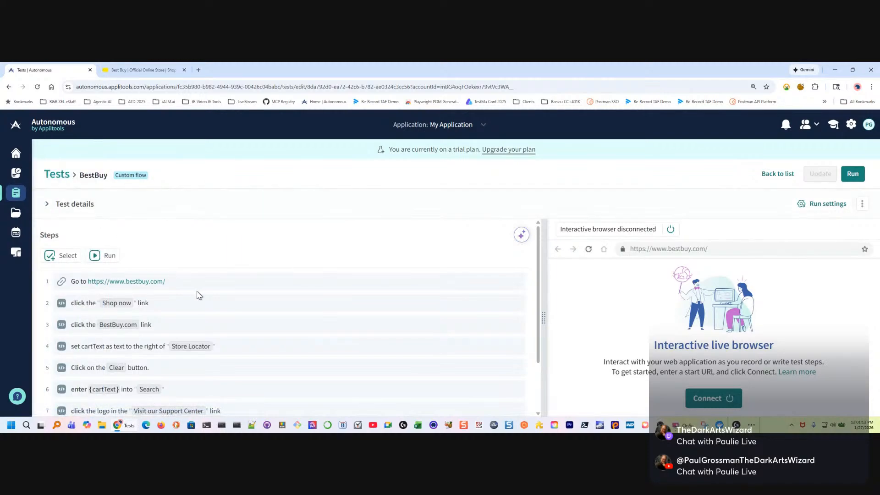
scroll(198, 295, "down", 3)
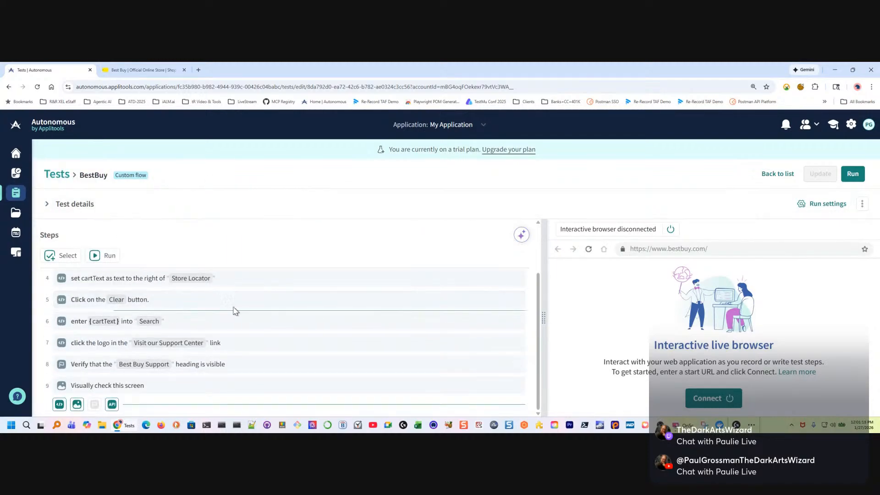
scroll(233, 308, "up", 1)
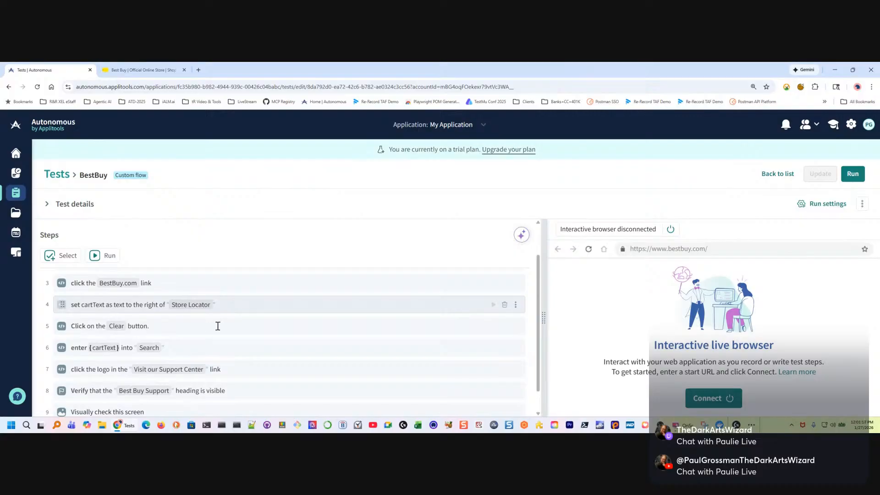
scroll(223, 330, "up", 2)
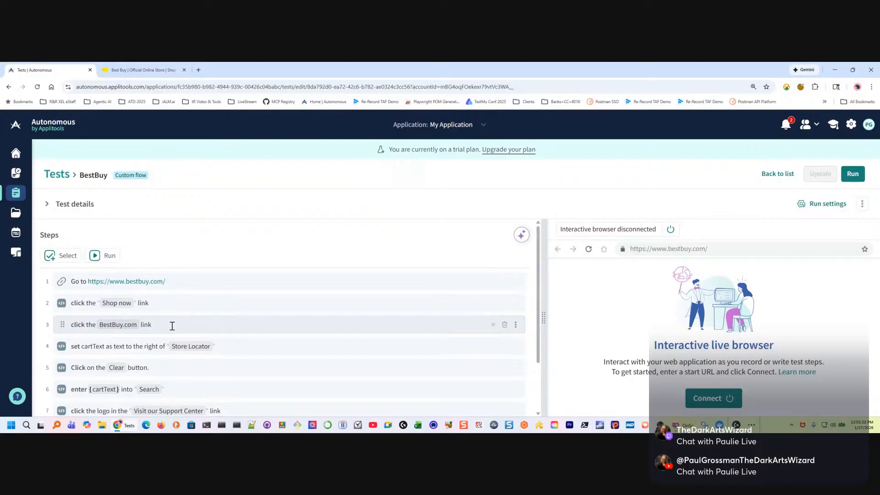
scroll(283, 337, "down", 2)
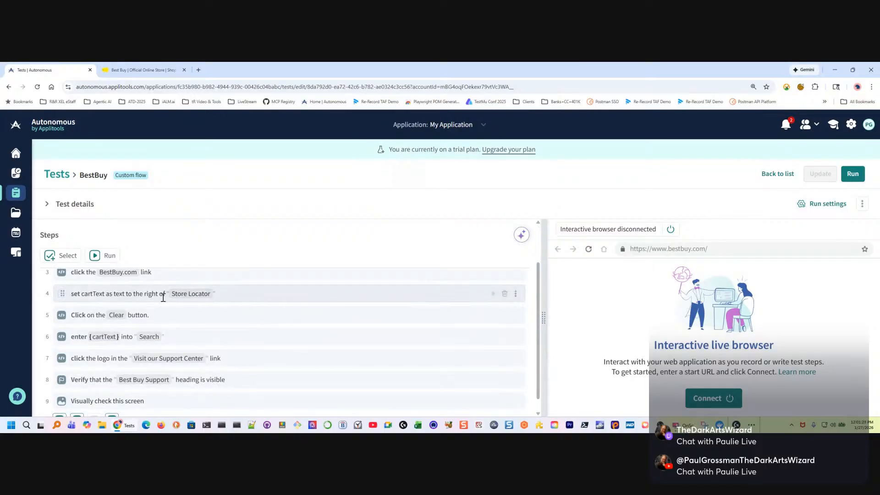
scroll(259, 351, "up", 2)
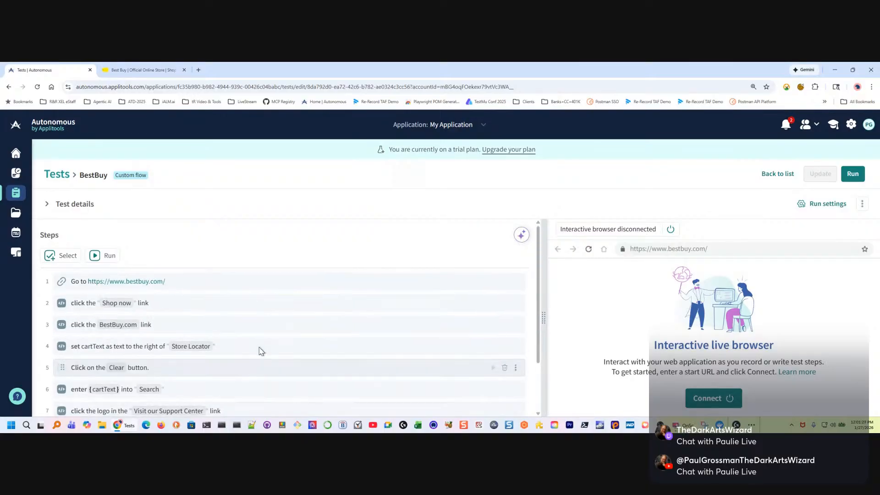
left_click(713, 397)
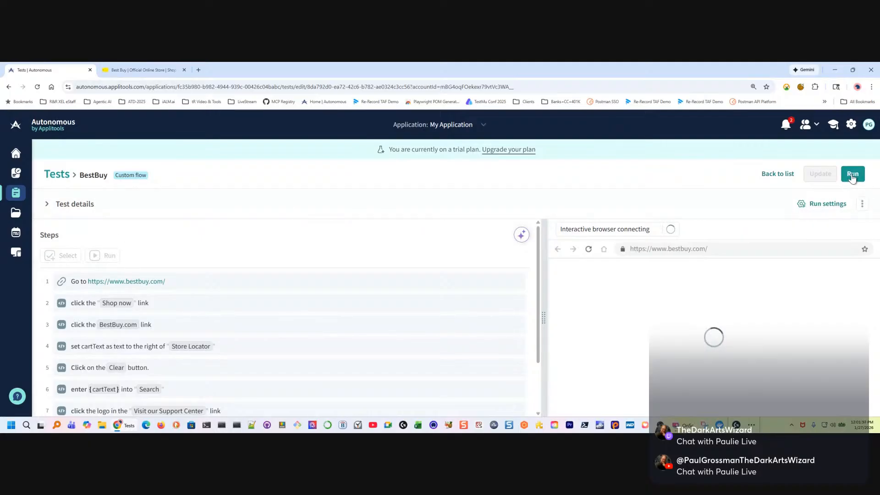
left_click(105, 255)
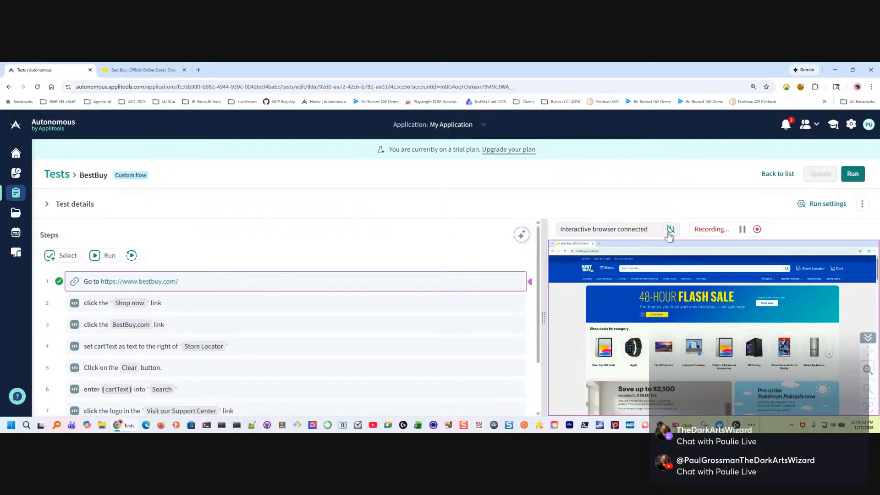
scroll(198, 303, "down", 1)
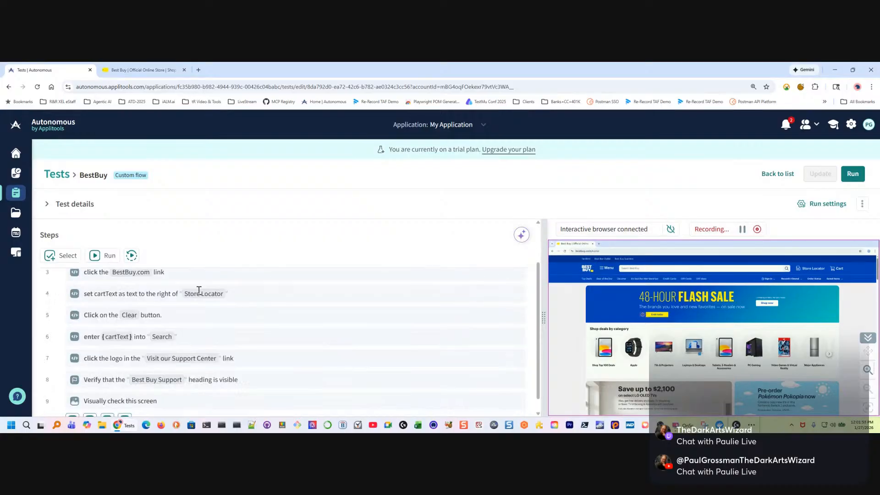
scroll(143, 286, "up", 1)
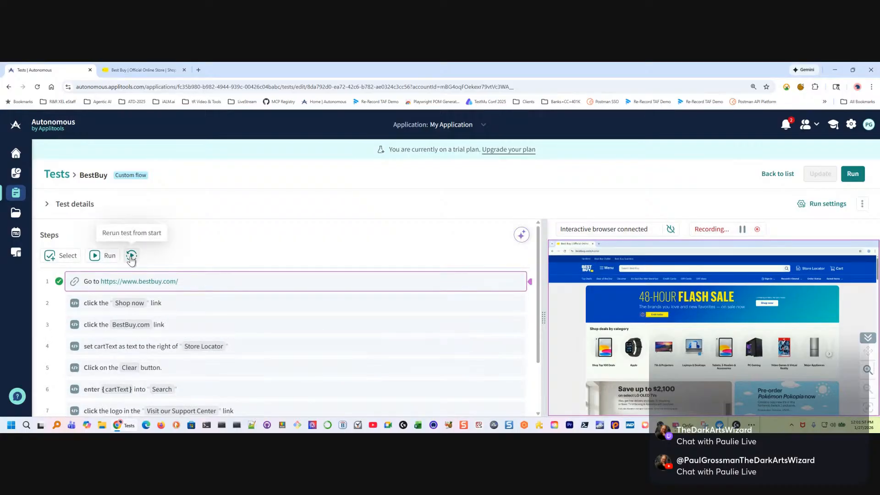
left_click(106, 260)
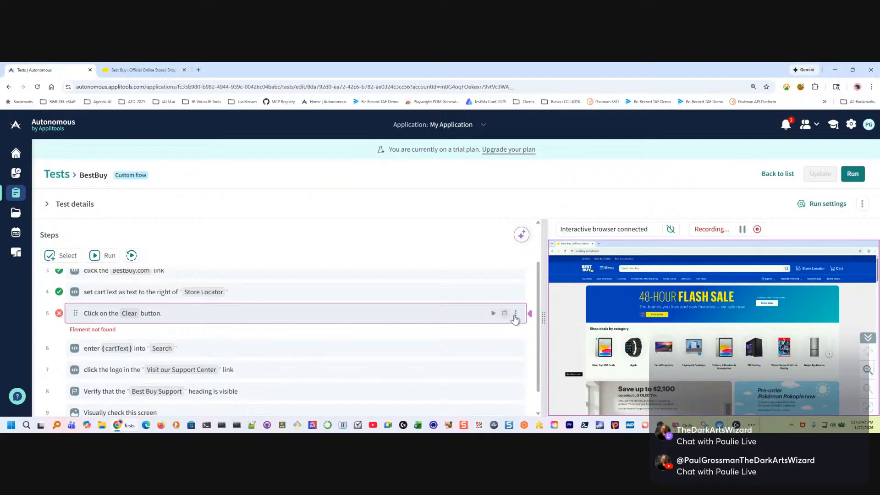
Delete the failed fifth step, the one that clicks the Clear button
left_click(516, 313)
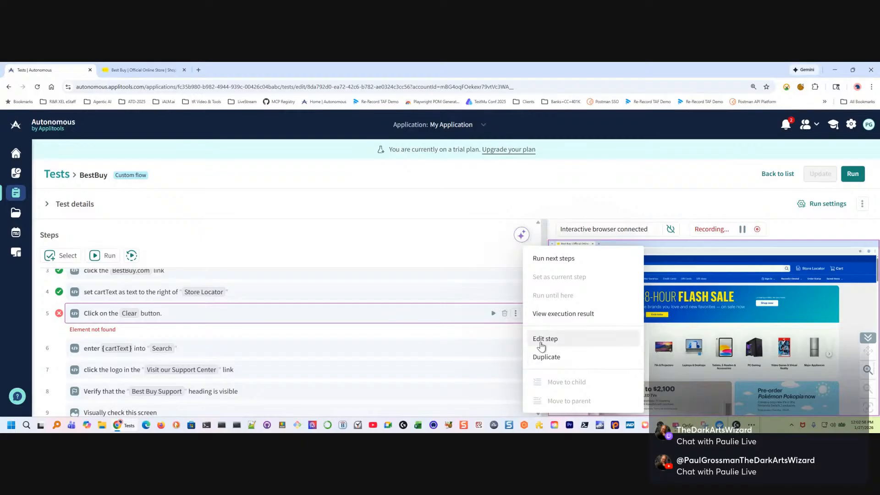
left_click(596, 342)
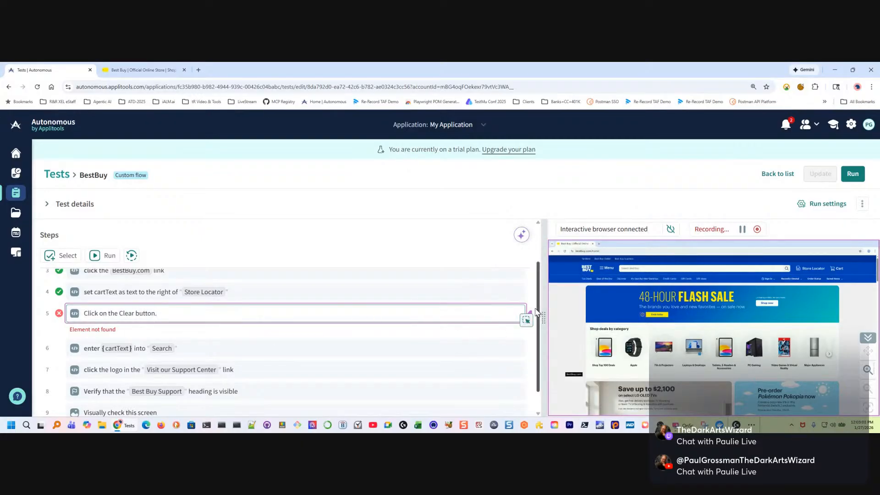
left_click(457, 294)
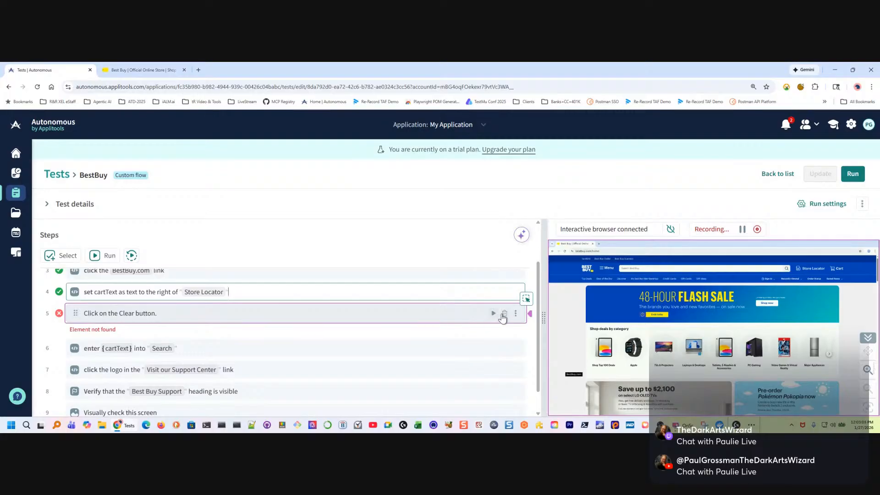
left_click(503, 313)
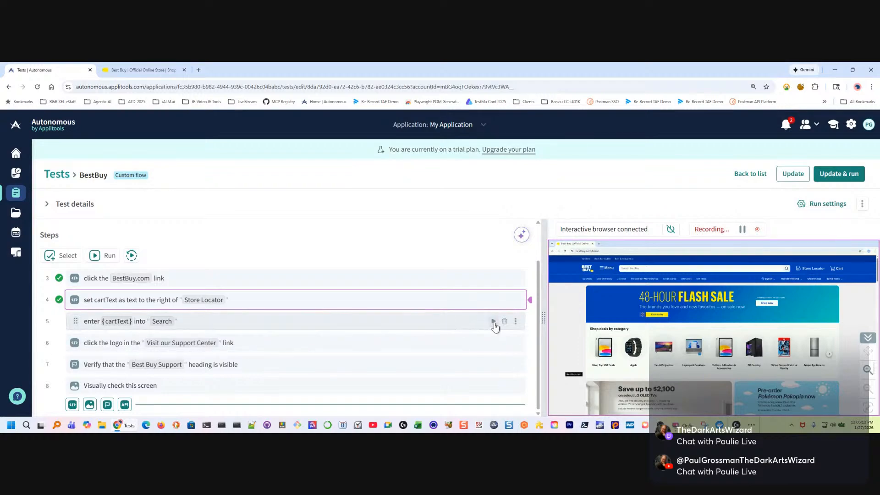
Run the step that enters {cartText} into Search and record opening the HP - 67 2-Pack Standard Capacity Ink Cartridges - Black/Tri-color link
left_click(493, 322)
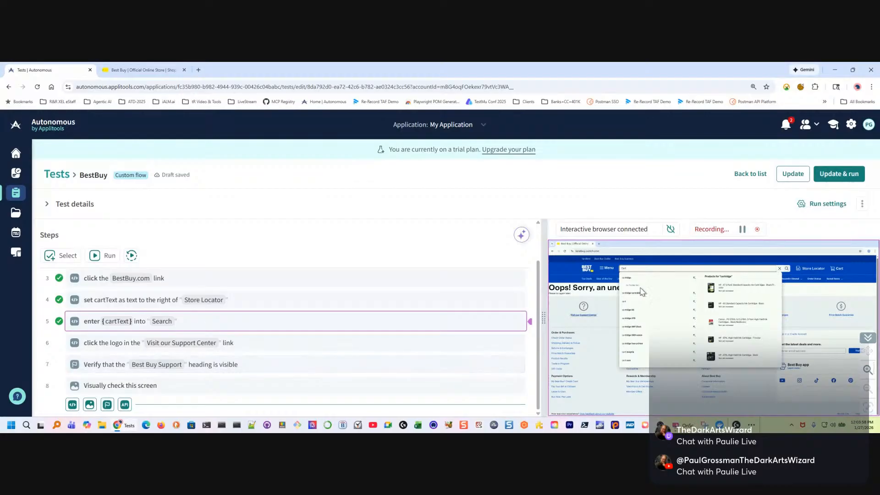
left_click(738, 289)
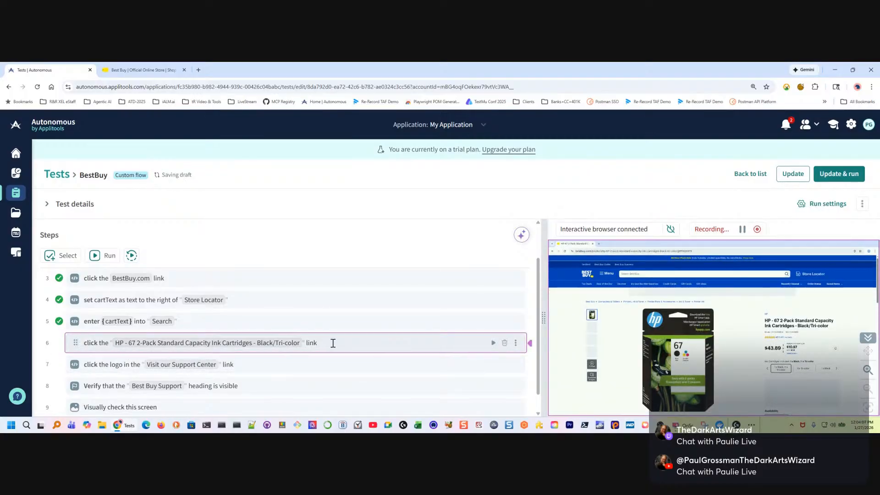
Delete the step for the Visit our Support Center logo and add another visual check step at the end of the test
scroll(343, 341, "down", 1)
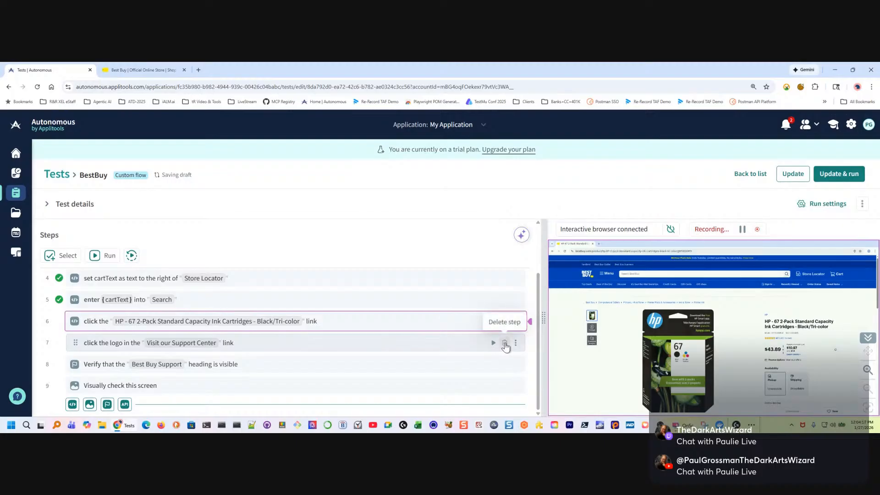
left_click(505, 344)
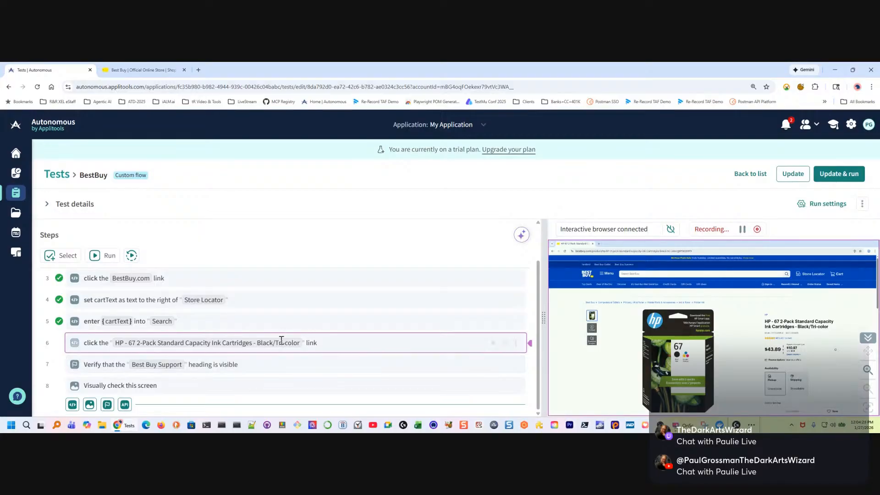
left_click(343, 364)
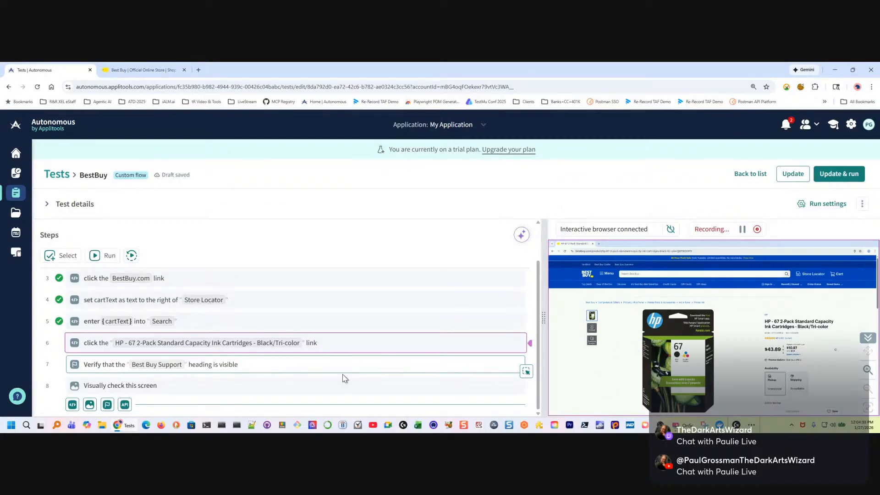
left_click(90, 405)
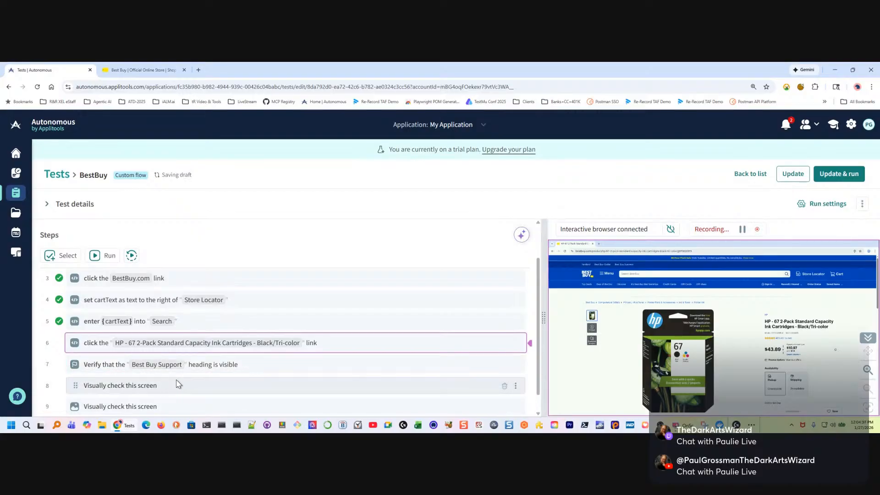
Rewrite the Best Buy Support heading check as: Verify that the text "Finance Options" is visible
left_click(281, 364)
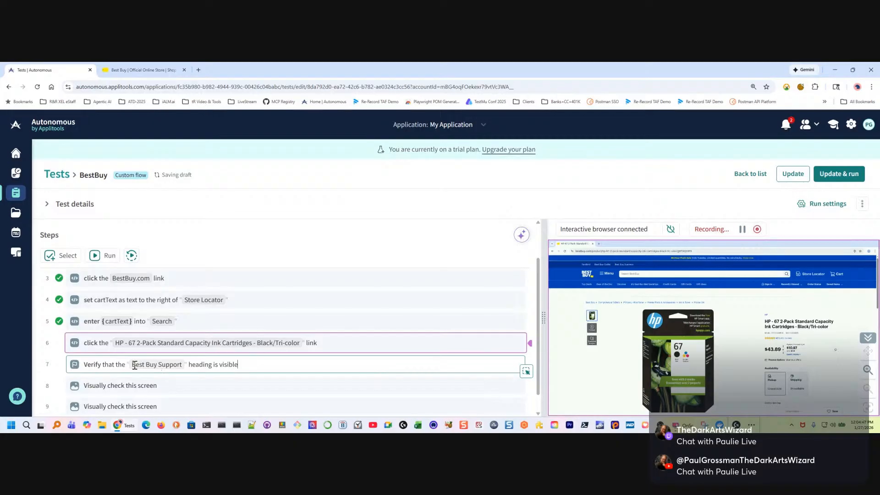
left_click_drag(132, 364, 247, 366)
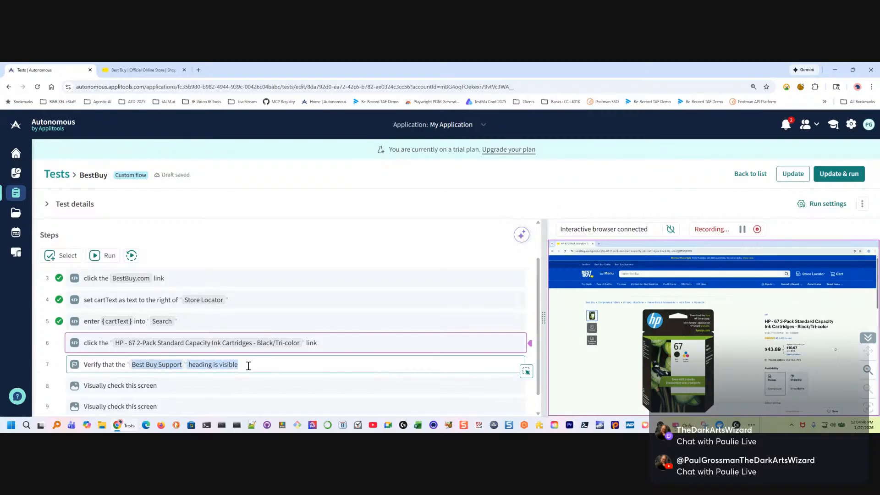
key("BackSpace")
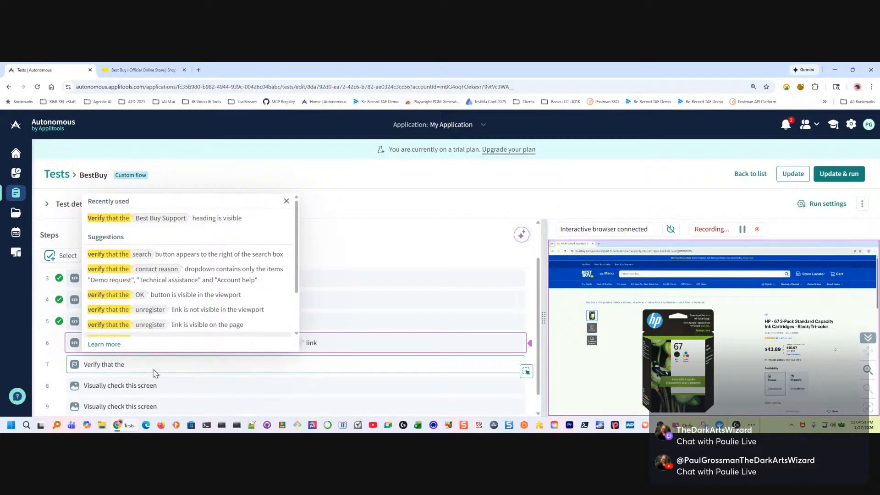
type("text \"Finance Options")
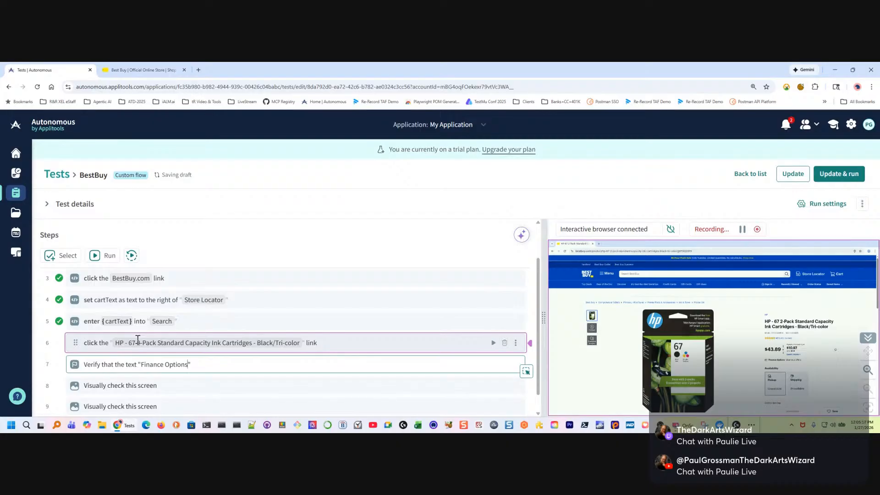
type("is visible")
key("Return")
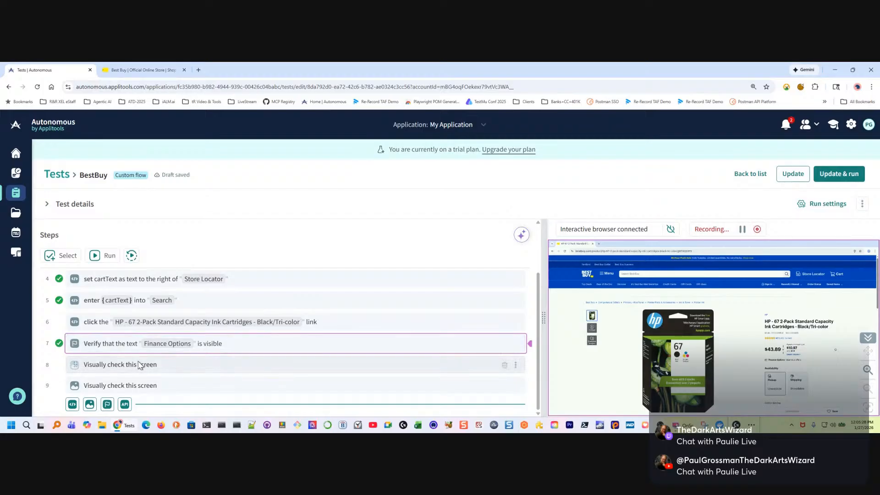
Remove the duplicate visual check and run the remaining steps through the final visual check
scroll(464, 360, "up", 1)
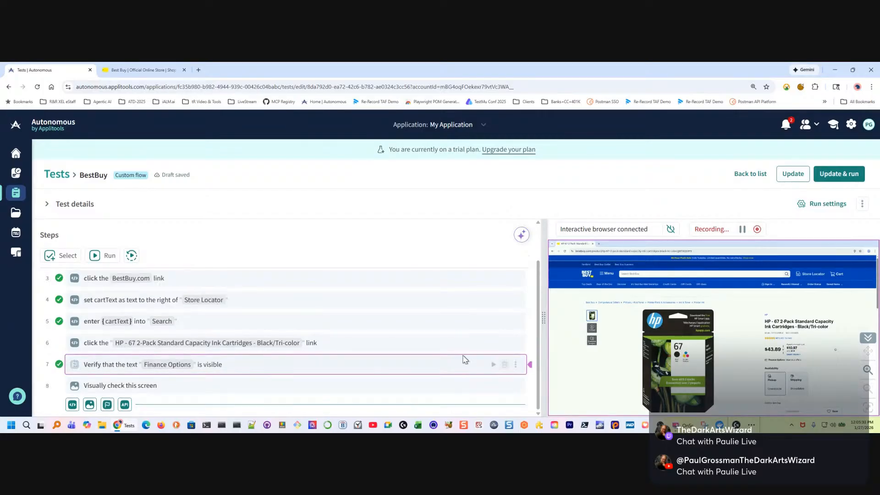
left_click(184, 388)
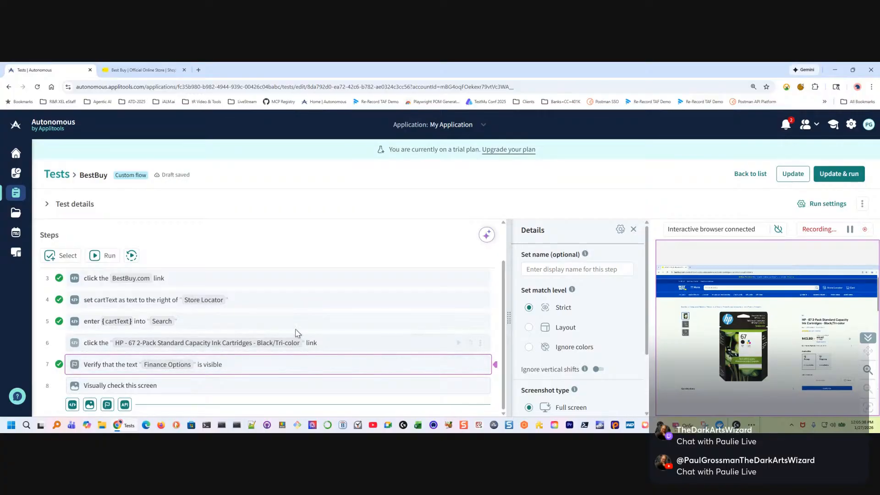
left_click(106, 259)
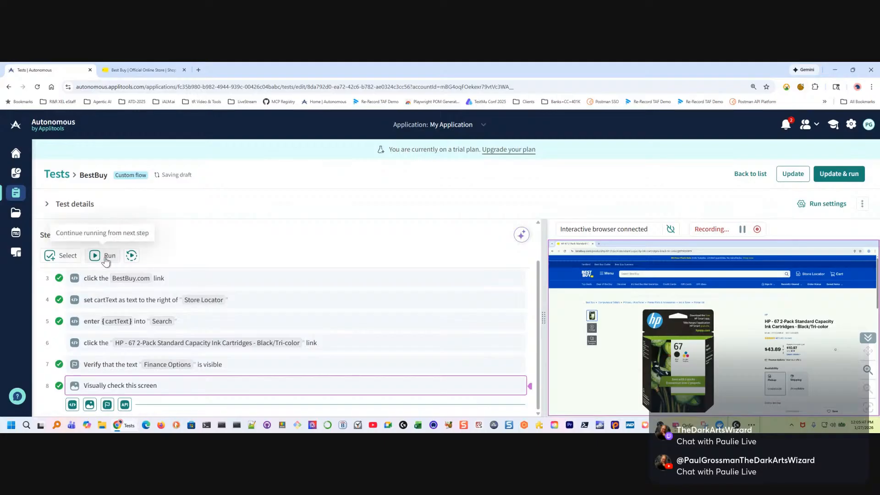
Rerun the test from the start and pause it at the step that sets cartText
left_click(132, 255)
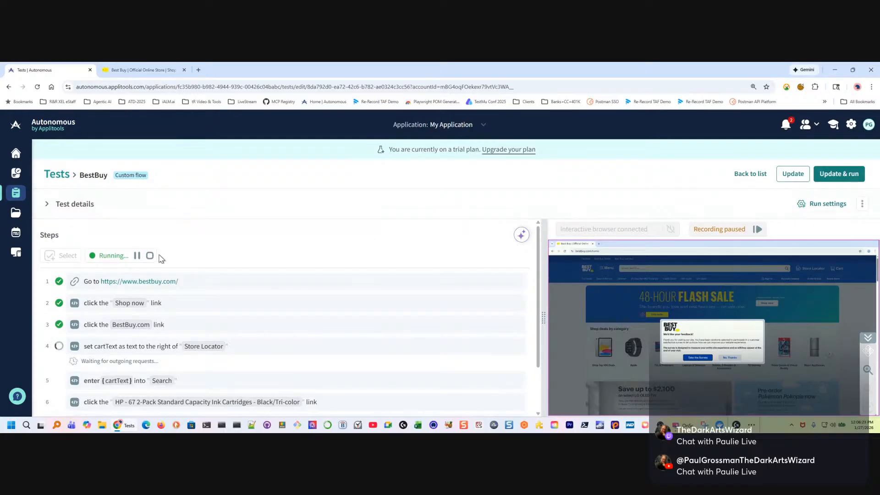
left_click(137, 255)
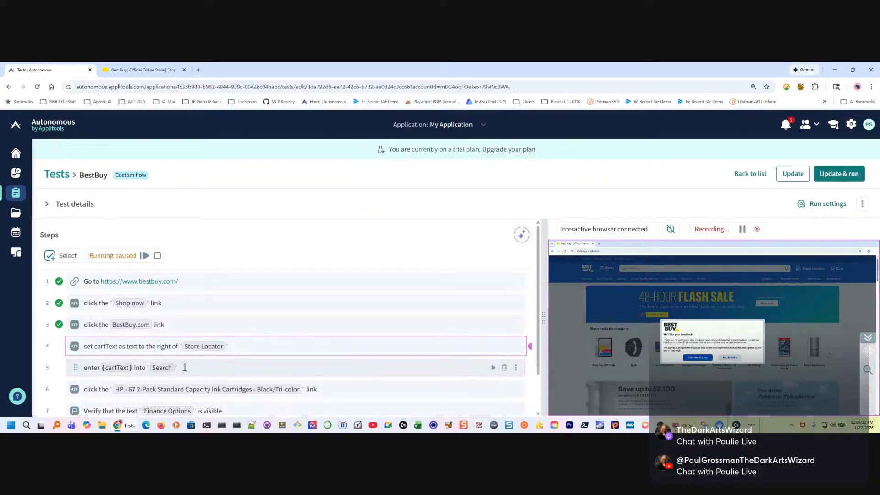
Insert a conditional action after the BestBuy.com link step that clicks "No, Thanks" only if it is visible
mouse_move(250, 361)
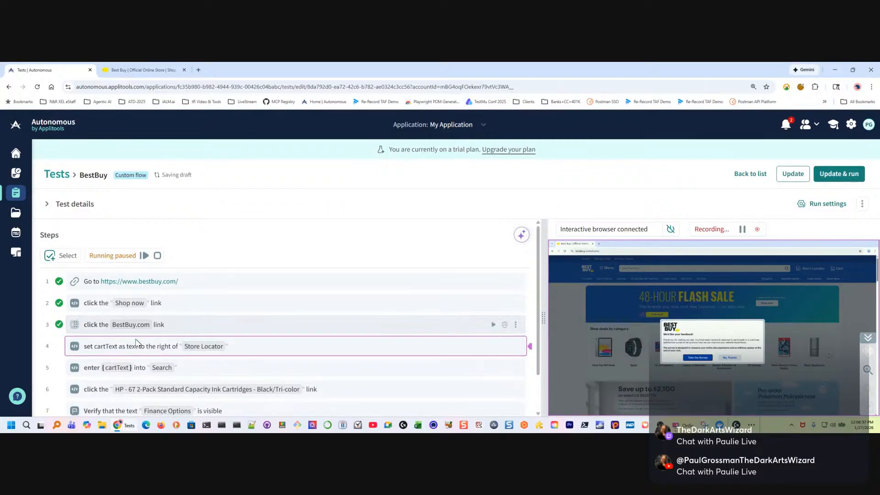
mouse_move(154, 336)
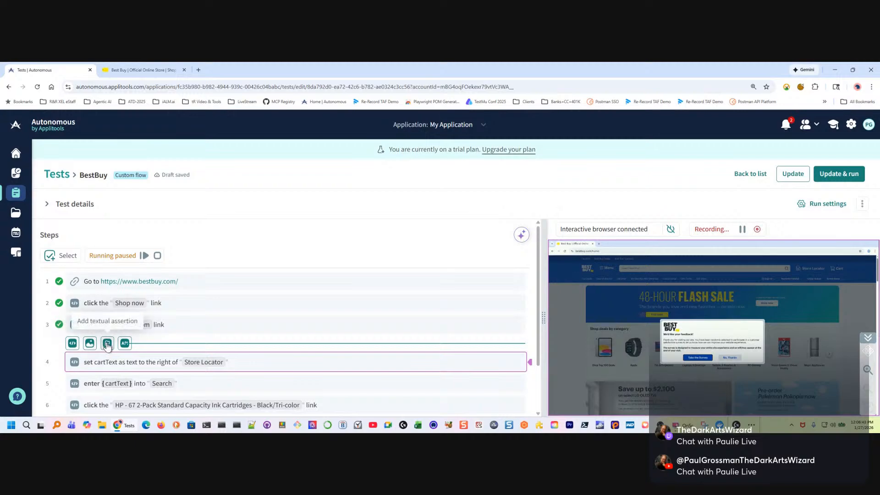
left_click(72, 343)
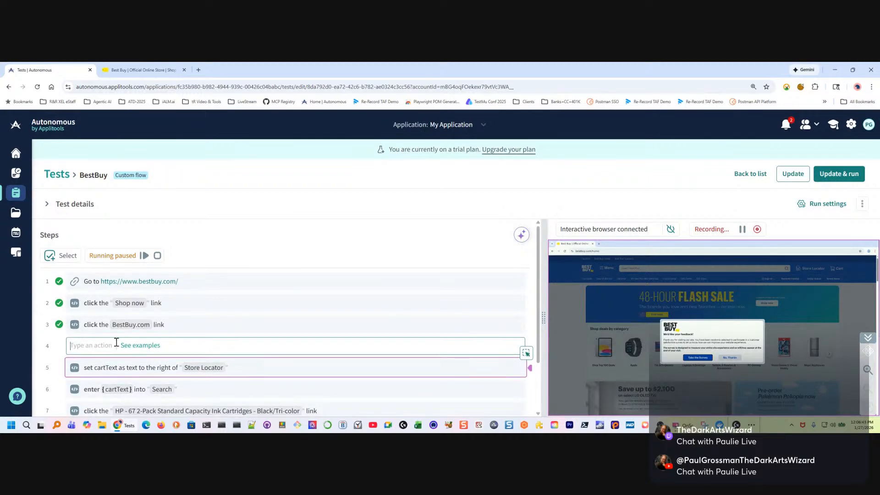
type("if")
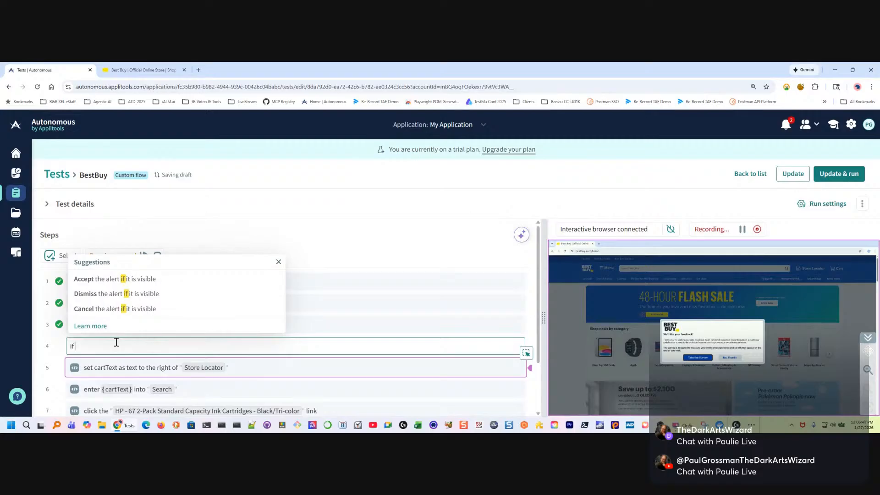
key("BackSpace")
key("BackSpace")
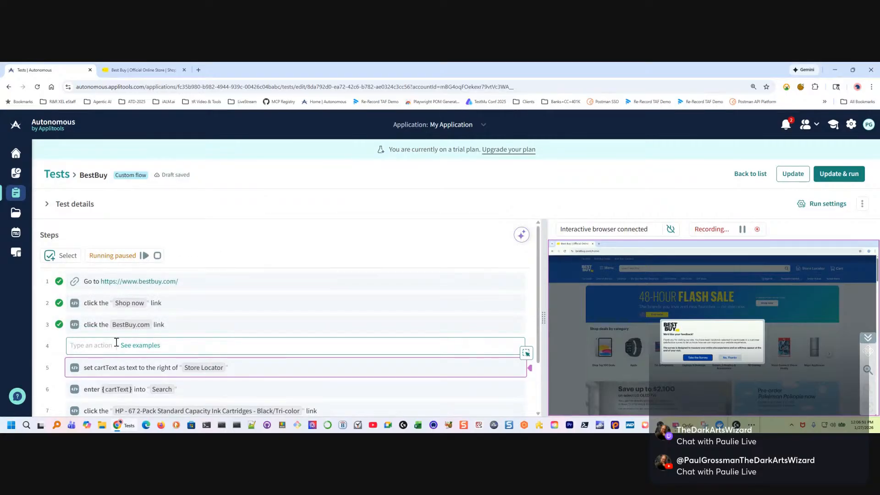
type("click ")
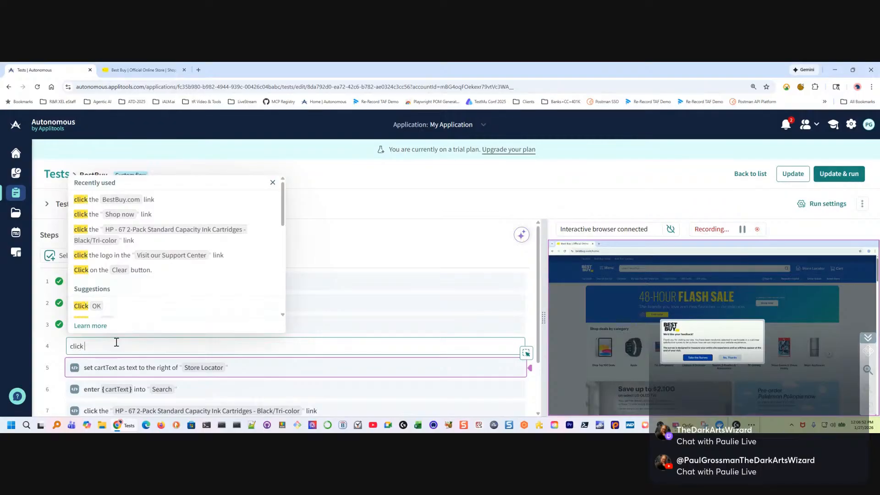
type("\"No")
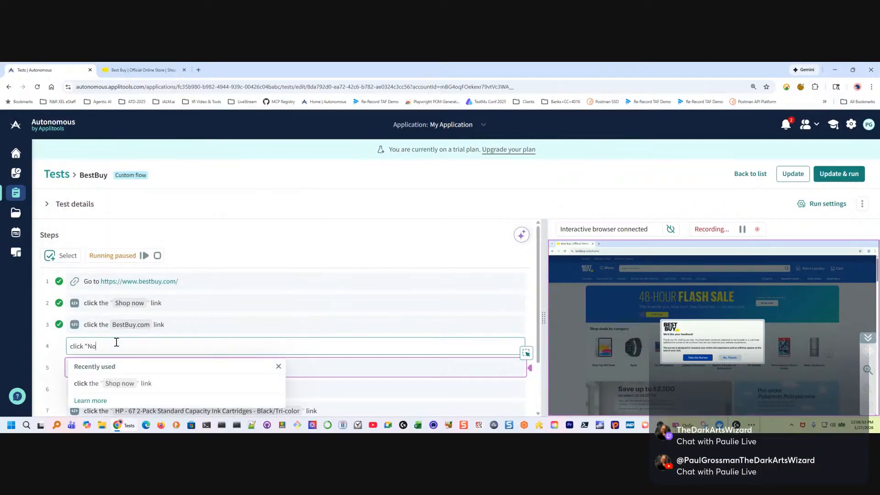
type(", Thanks\"")
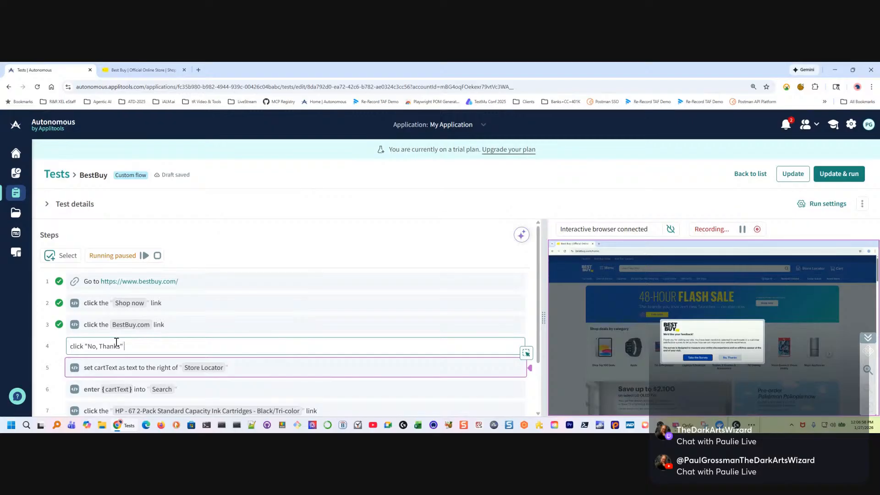
type(" if it exists")
key("Return")
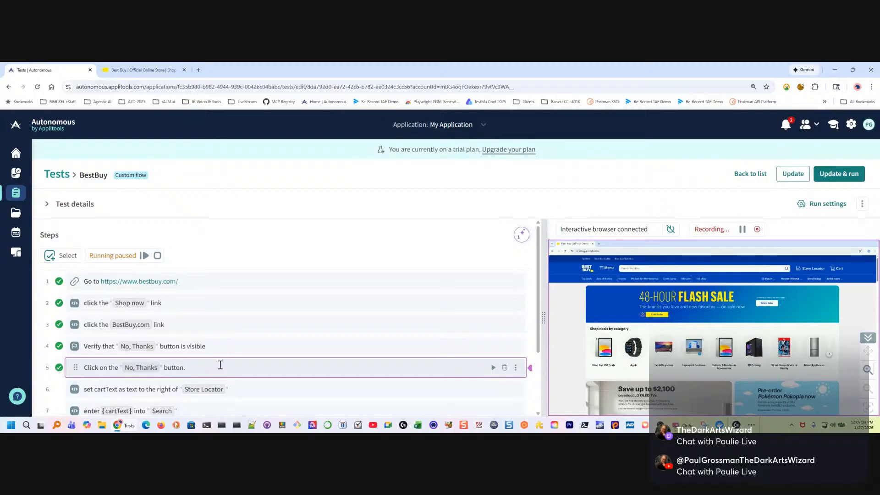
Try to rewrite the fifth step as: Click on the "No, Thanks" button if it exists
left_click(222, 365)
key("BackSpace")
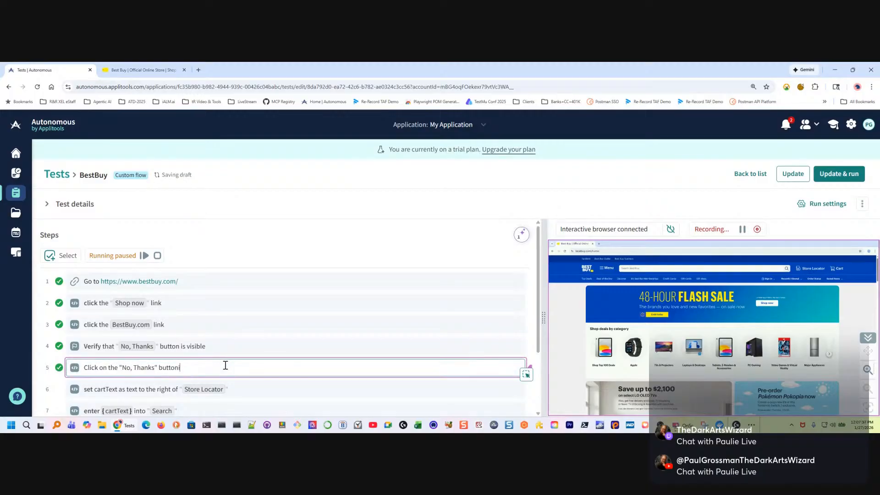
key("BackSpace")
key("BackSpace")
type("if it exi")
key("Return")
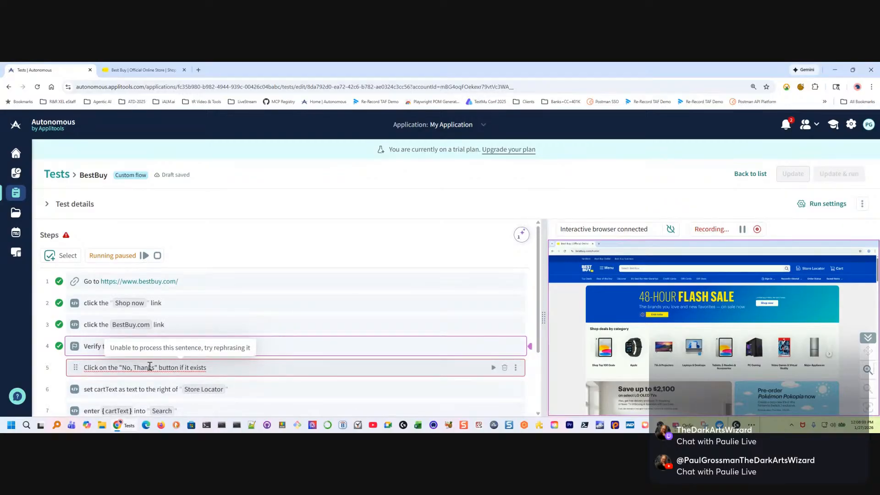
left_click(214, 366)
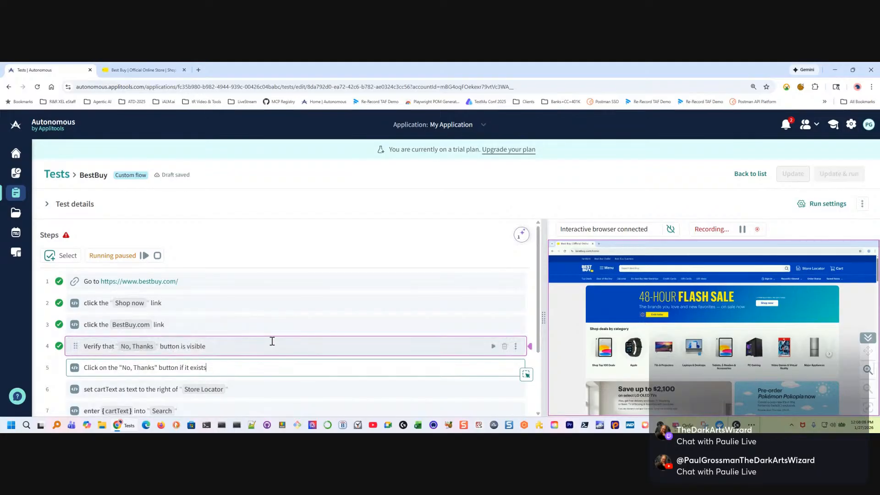
left_click(214, 346)
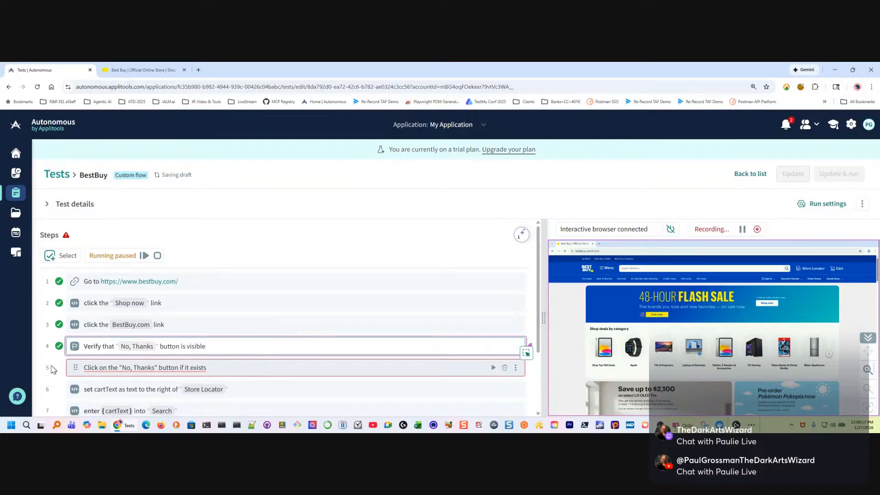
left_click(149, 367)
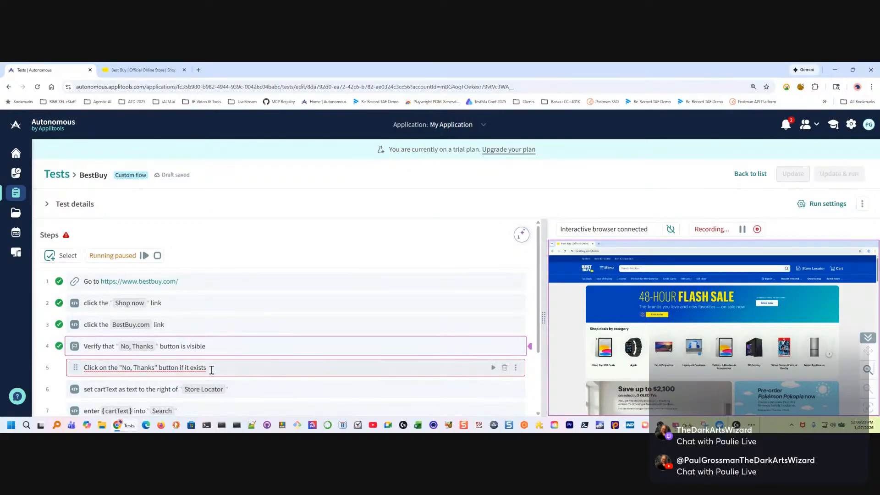
scroll(202, 359, "down", 1)
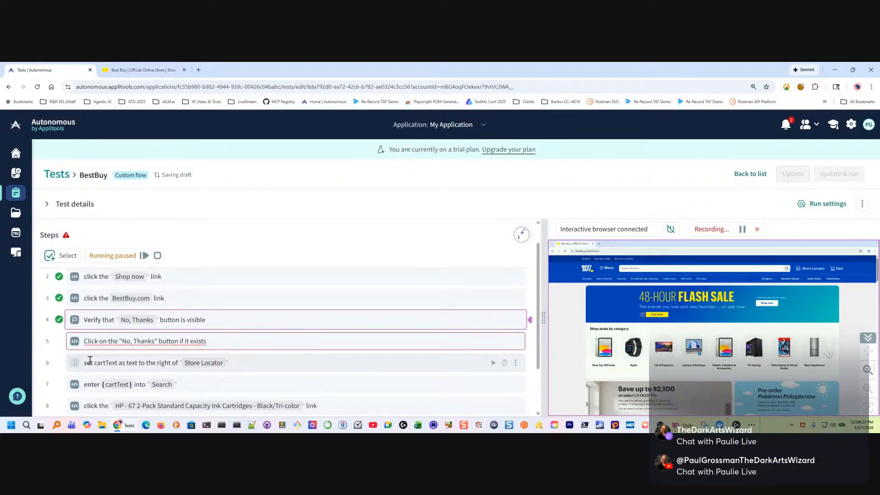
scroll(106, 360, "down", 1)
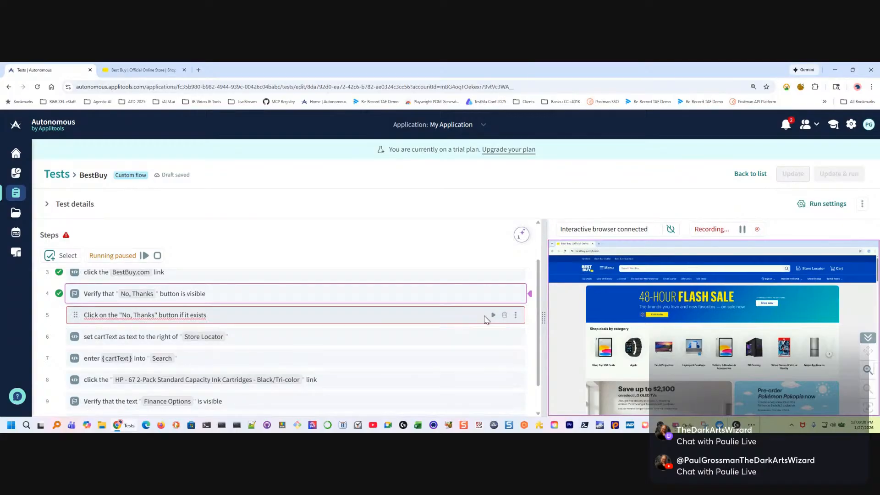
left_click(515, 314)
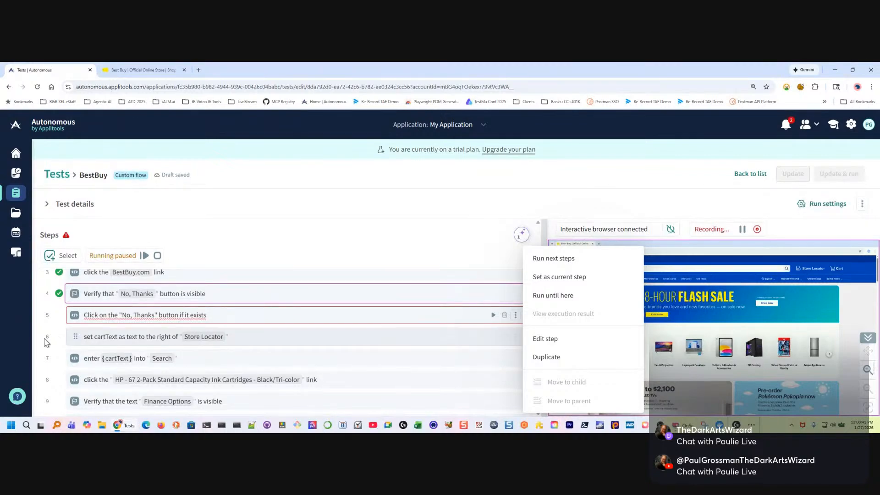
Prefix the step that sets cartText from the text beside Store Locator with // to comment it out
left_click(322, 338)
right_click(323, 338)
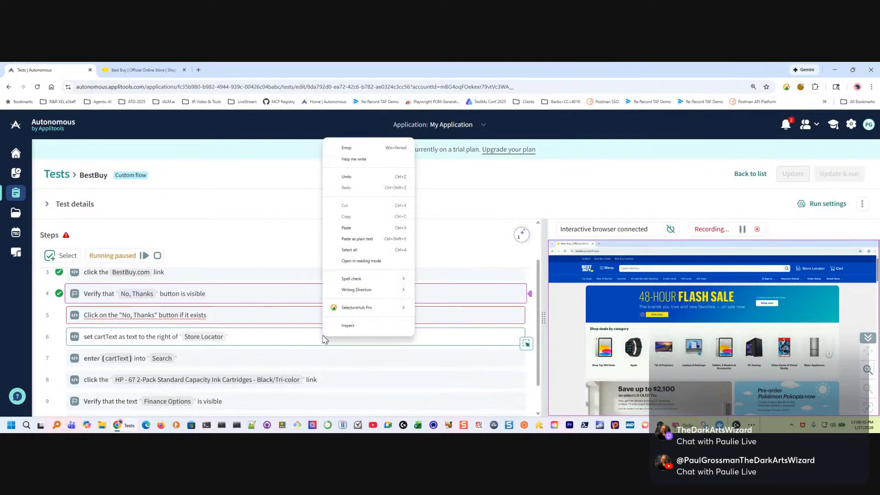
left_click(311, 337)
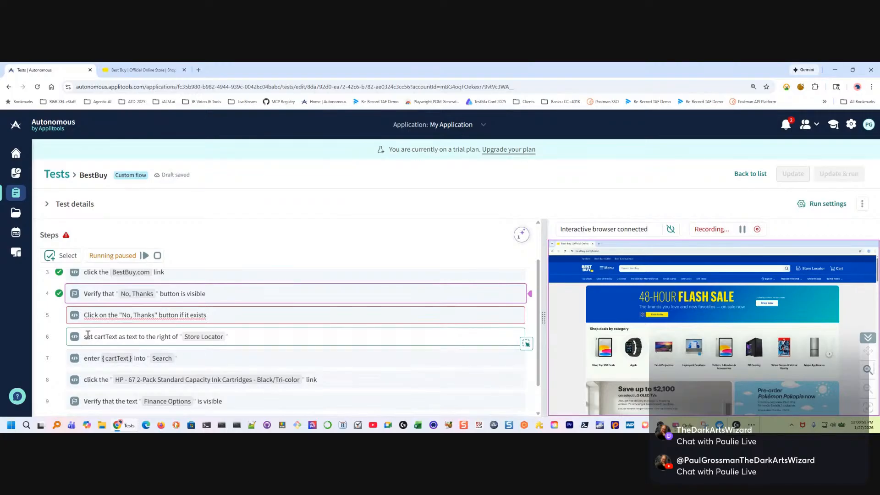
type("//")
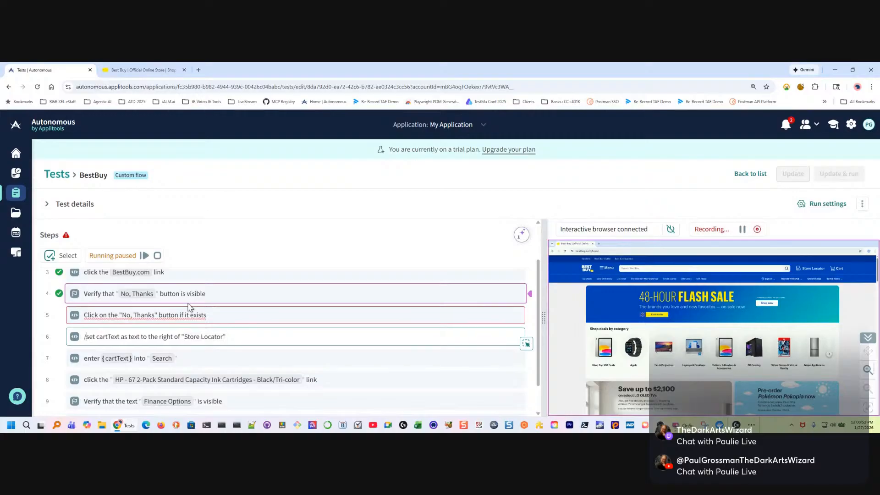
scroll(225, 366, "down", 1)
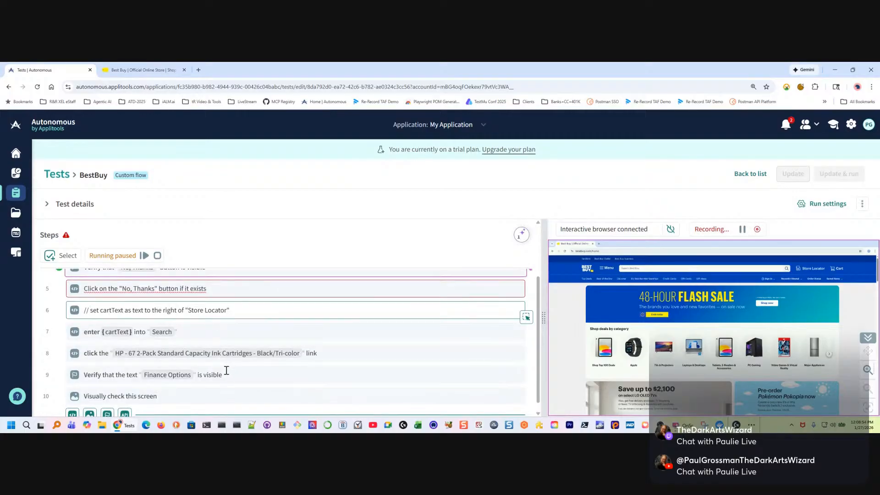
left_click(235, 327)
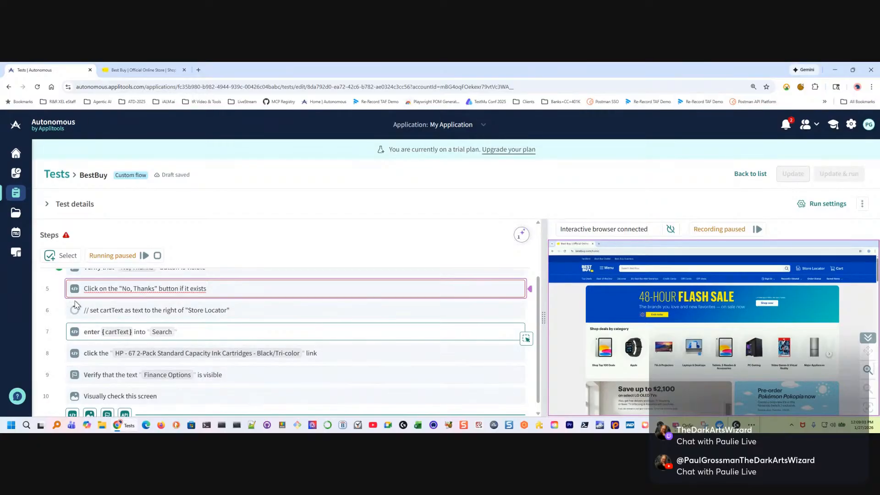
left_click(193, 307)
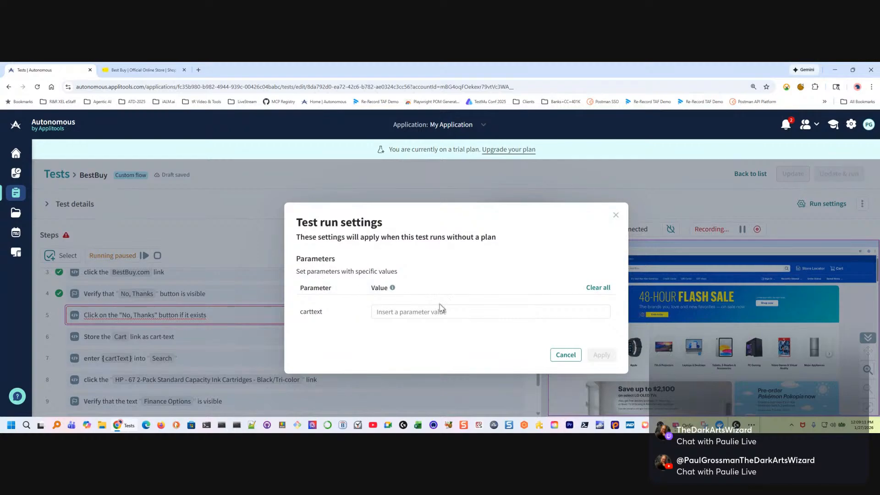
Cancel the test run settings without a carttext value and delete the step that clicks "No, Thanks" if it exists
left_click(479, 313)
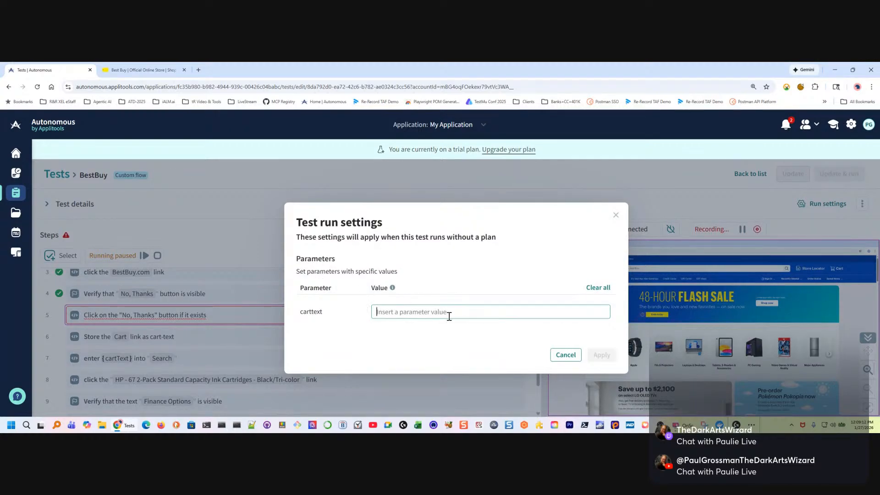
left_click(573, 361)
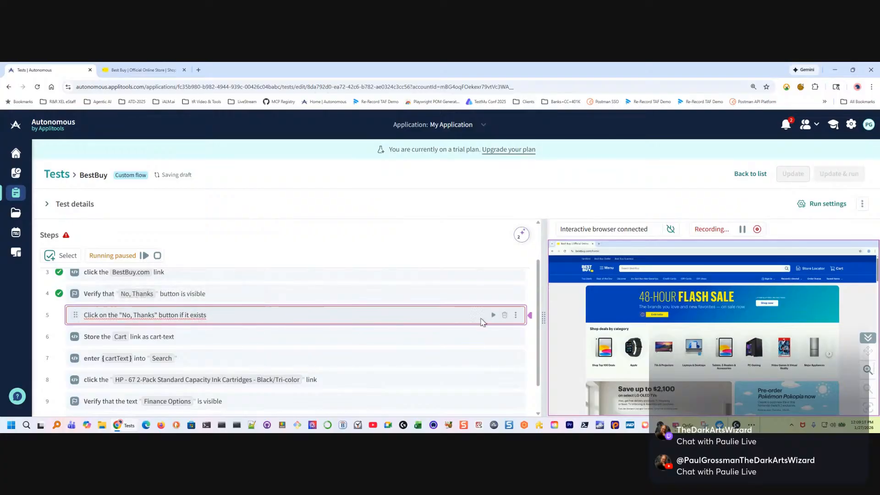
left_click(504, 315)
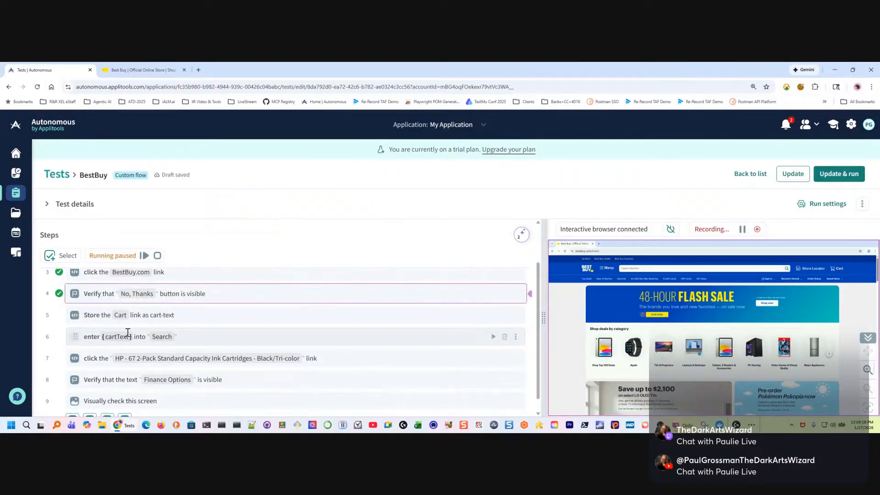
Try to resume the paused test run, cancelling the settings for the carttext parameter
scroll(215, 339, "down", 1)
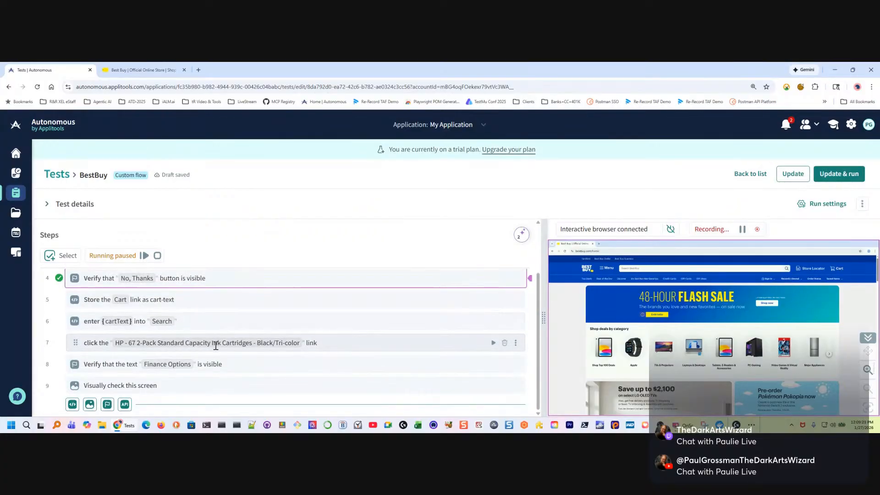
left_click(144, 255)
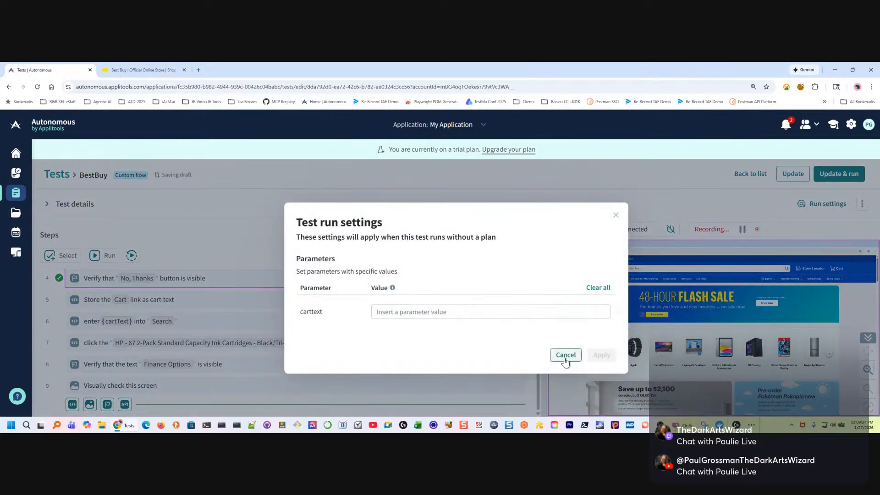
left_click(565, 356)
scroll(200, 334, "up", 2)
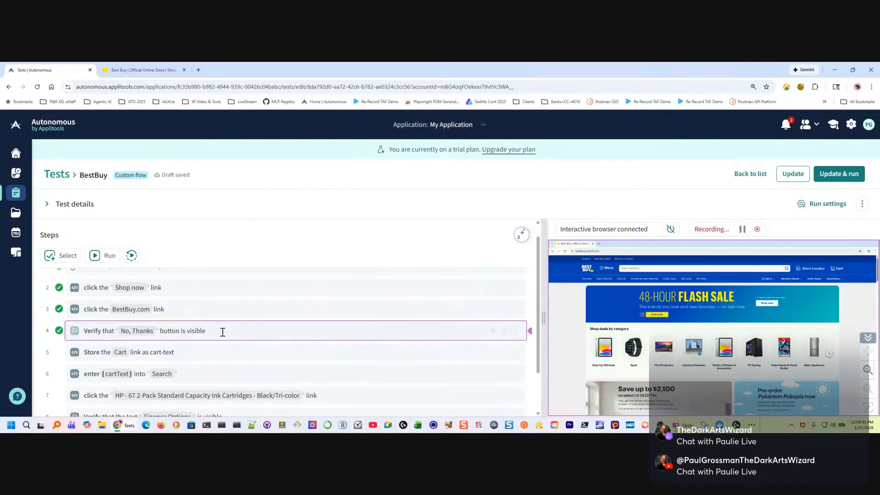
left_click(237, 329)
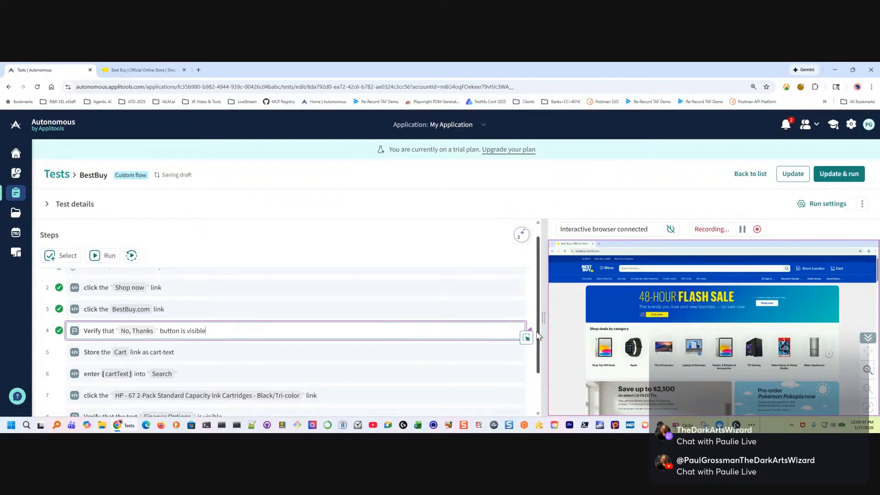
right_click(440, 330)
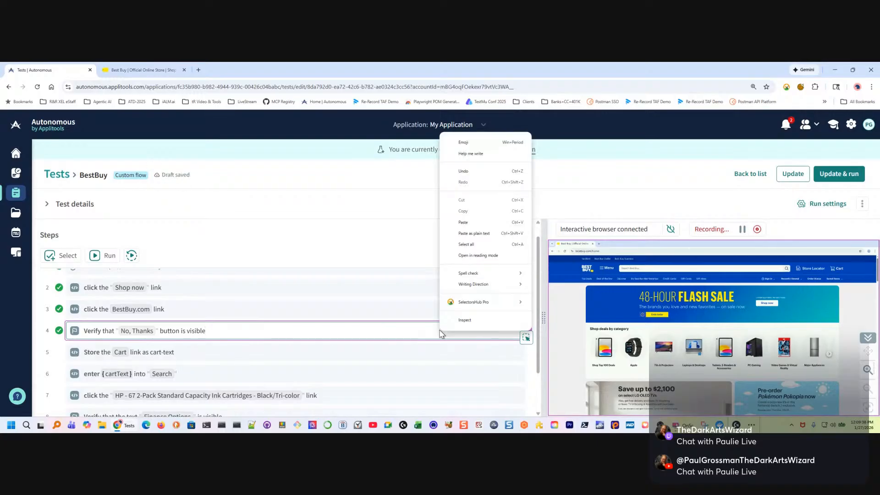
left_click(339, 347)
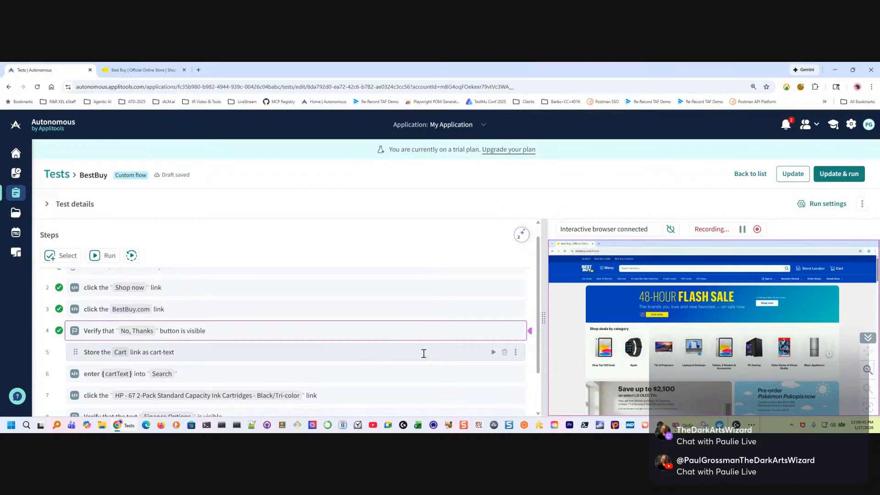
Run the steps that follow "Store the Cart link as cart-text" with the carttext parameter set to Cart
left_click(515, 352)
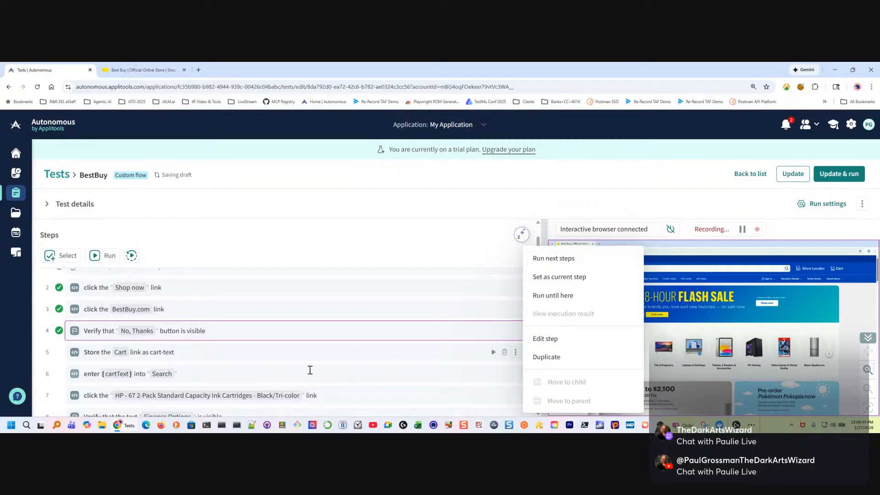
left_click(556, 259)
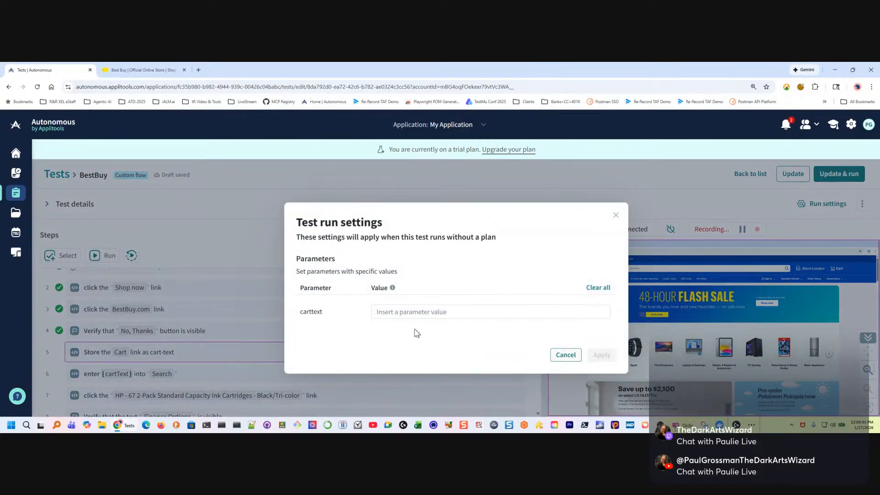
left_click(398, 314)
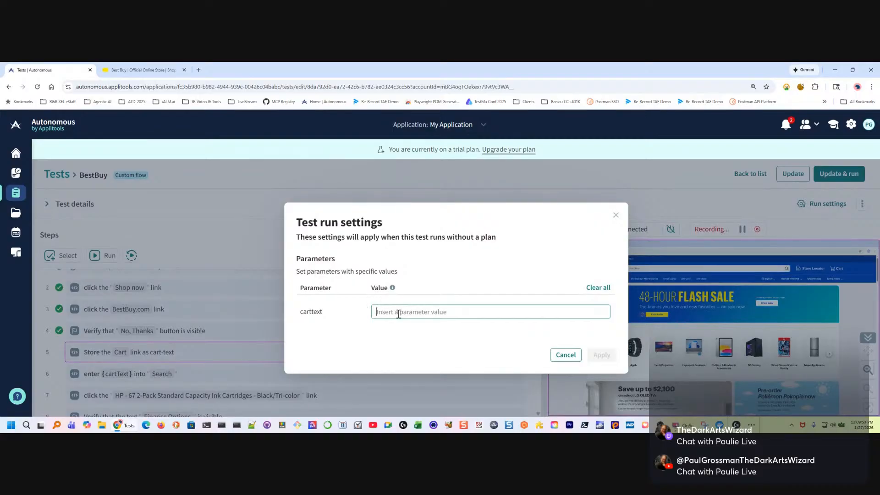
type("Cart")
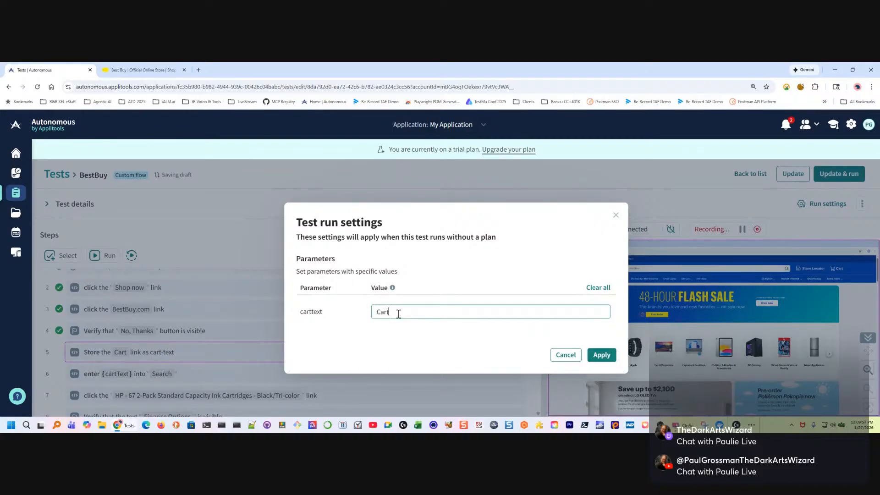
left_click(602, 354)
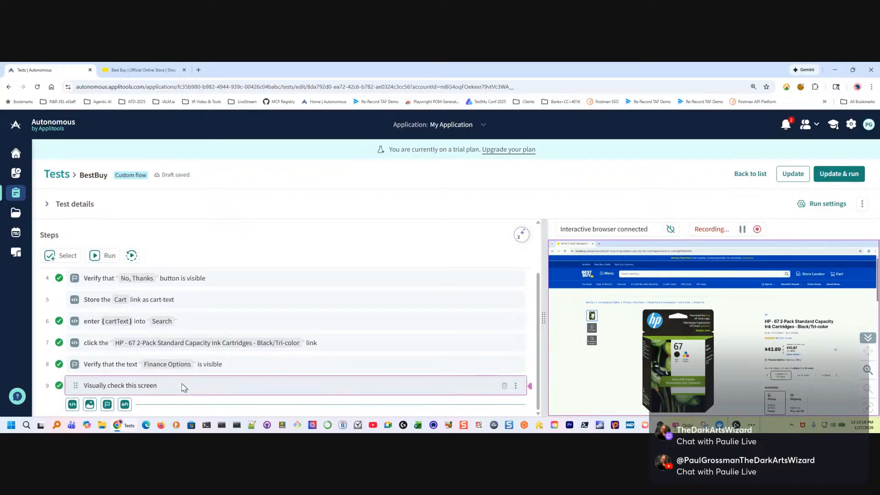
scroll(203, 376, "up", 1)
scroll(209, 369, "down", 1)
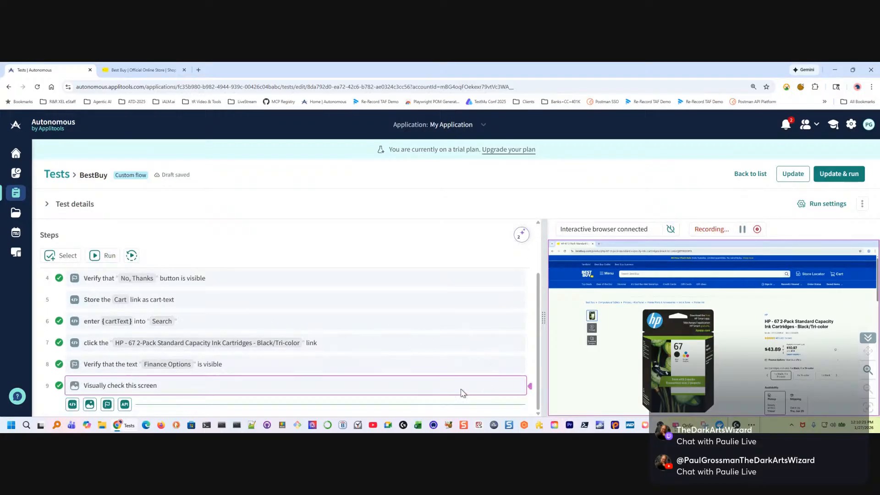
Rerun the whole test from the first step and pause it at the "No, Thanks" button verification
left_click(176, 386)
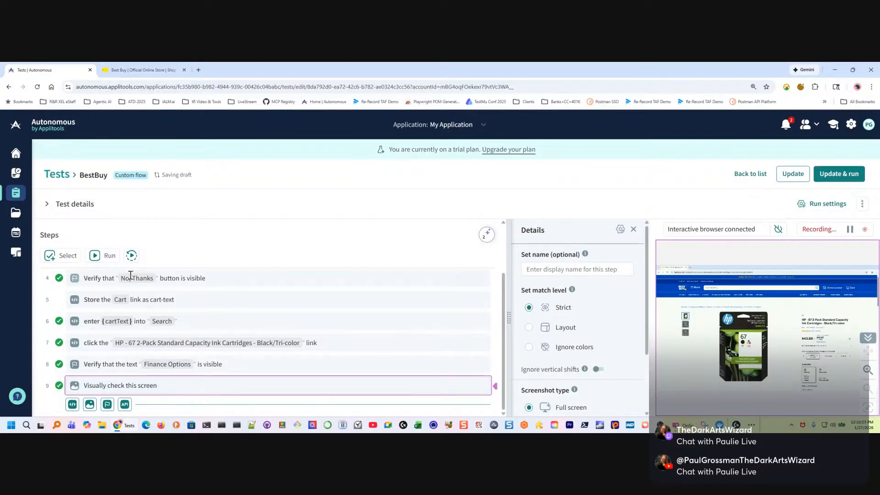
left_click(131, 255)
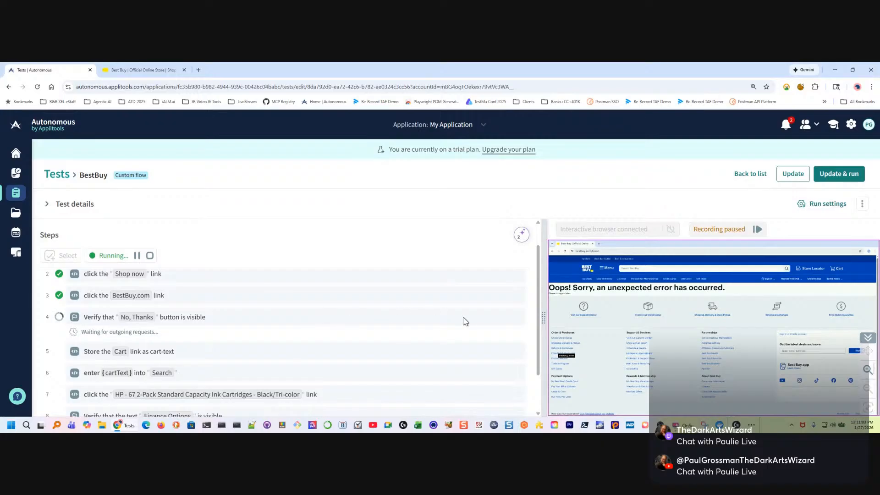
left_click(137, 255)
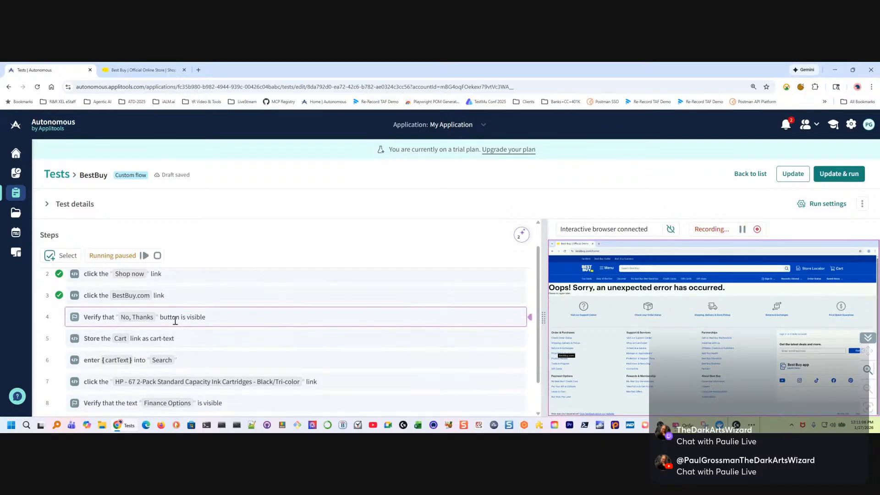
Delete the step verifying that the "No, Thanks" button is visible and resume the paused run through the visual check
left_click(505, 317)
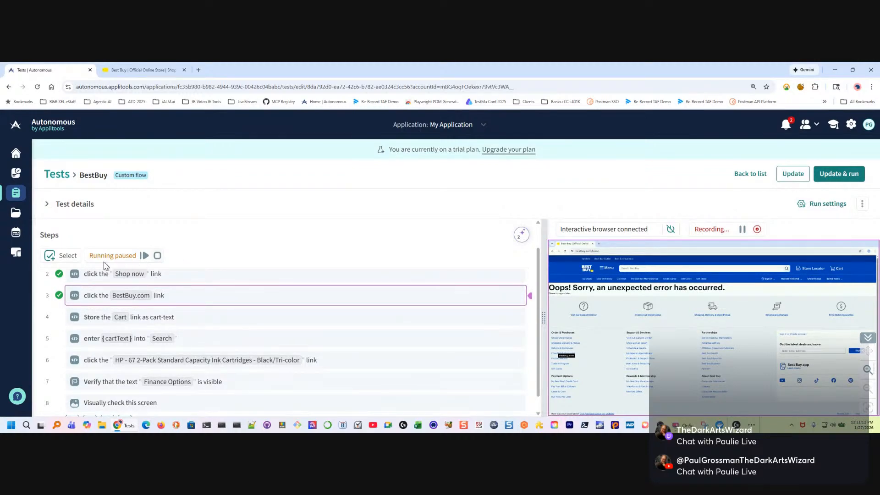
left_click(144, 255)
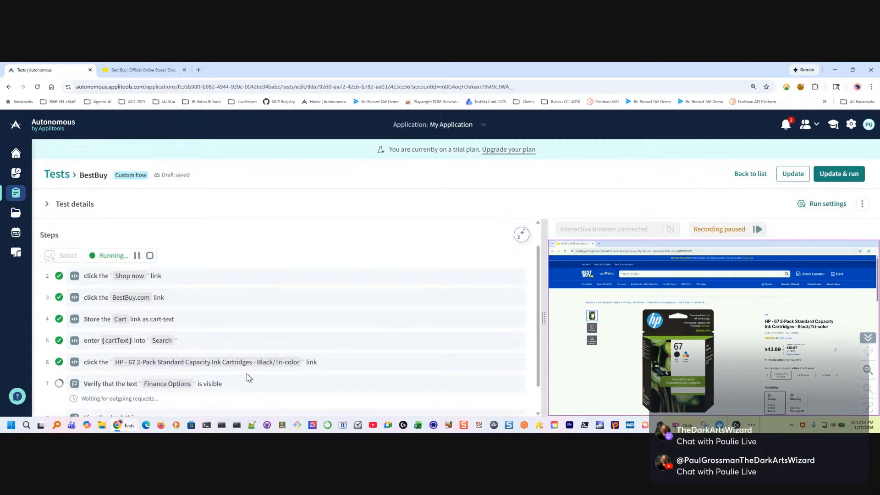
scroll(161, 371, "down", 1)
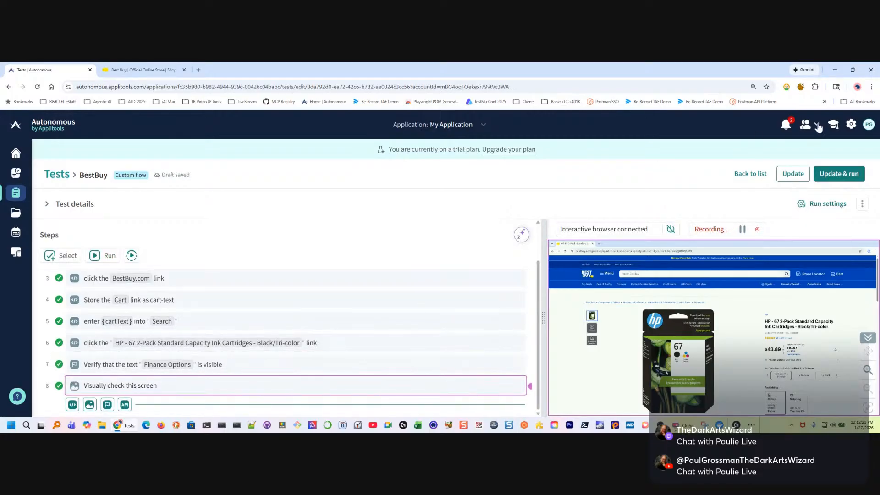
Update and run the BestBuy test, and open the test flow of its running result
left_click(848, 176)
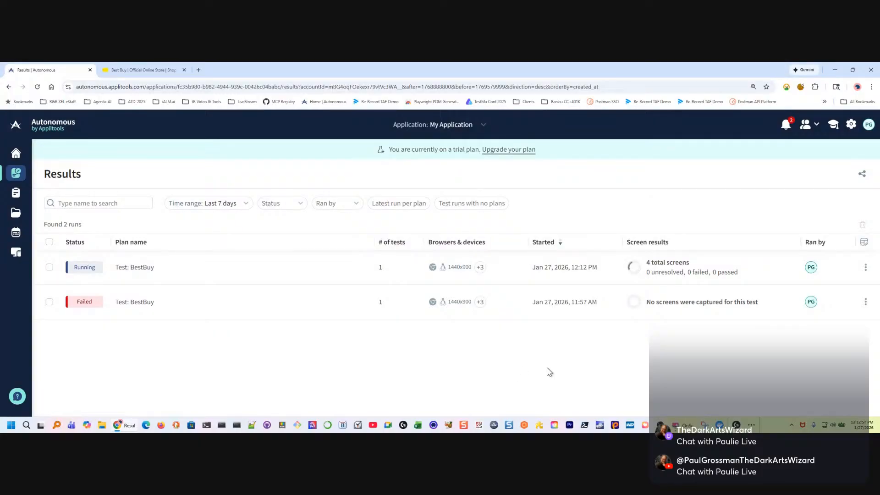
left_click(311, 274)
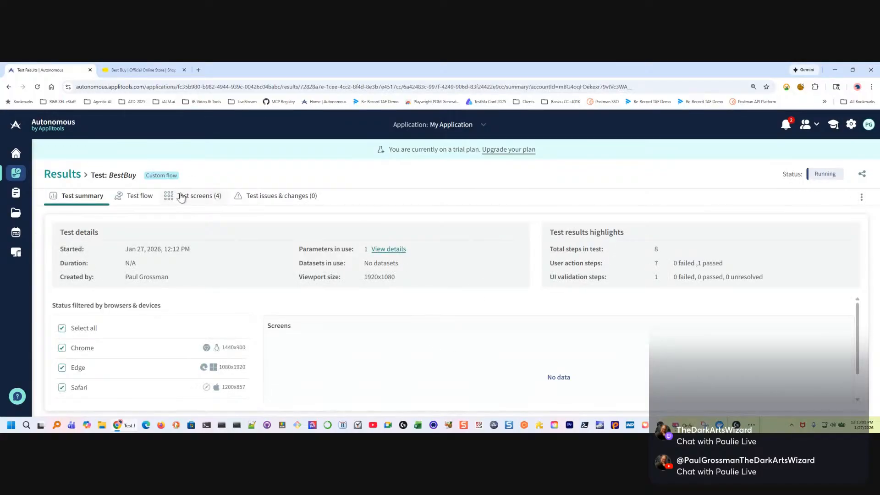
left_click(132, 201)
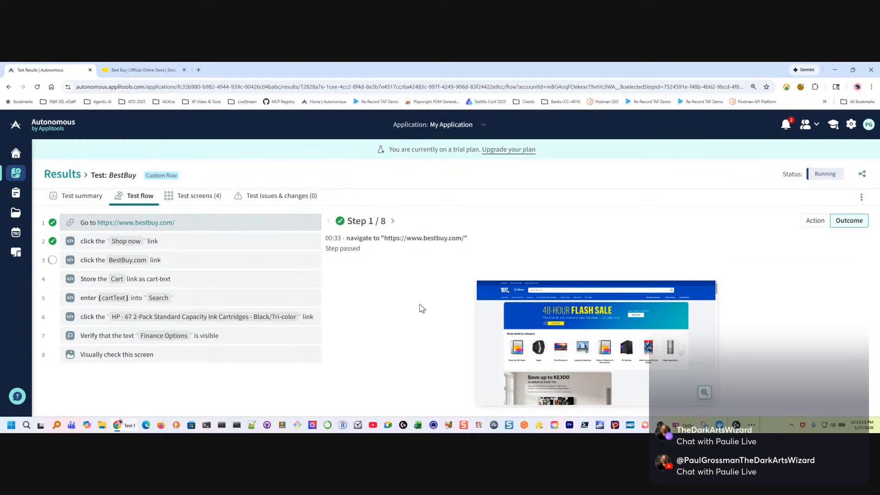
Examine the outcomes of steps 2 to 5 in the test flow, including the cart-text variable assignment and browser screenshots
left_click(200, 249)
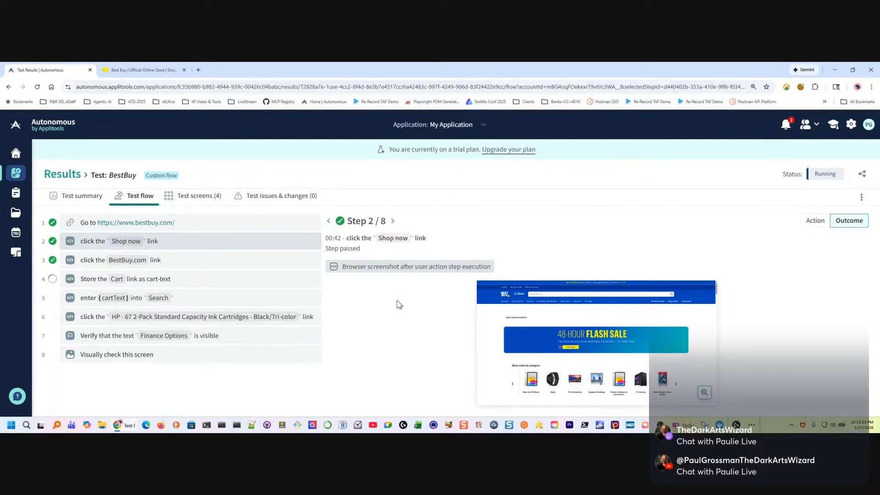
left_click(220, 269)
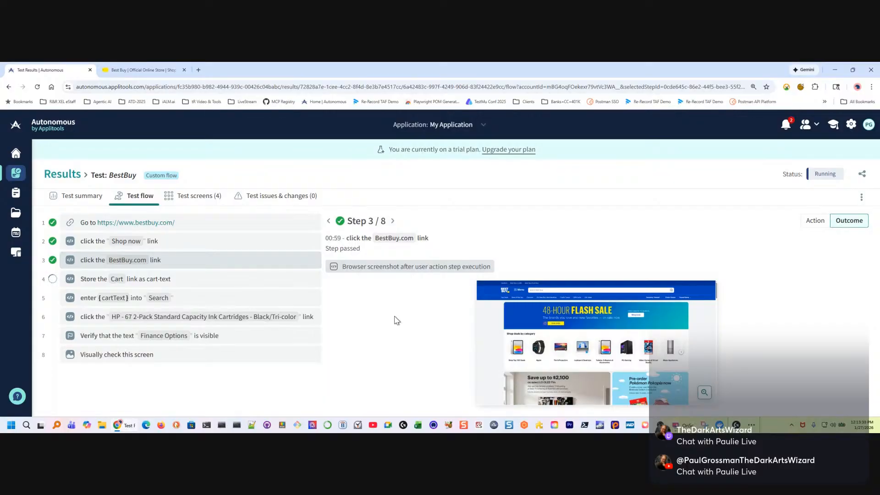
left_click_drag(360, 266, 506, 269)
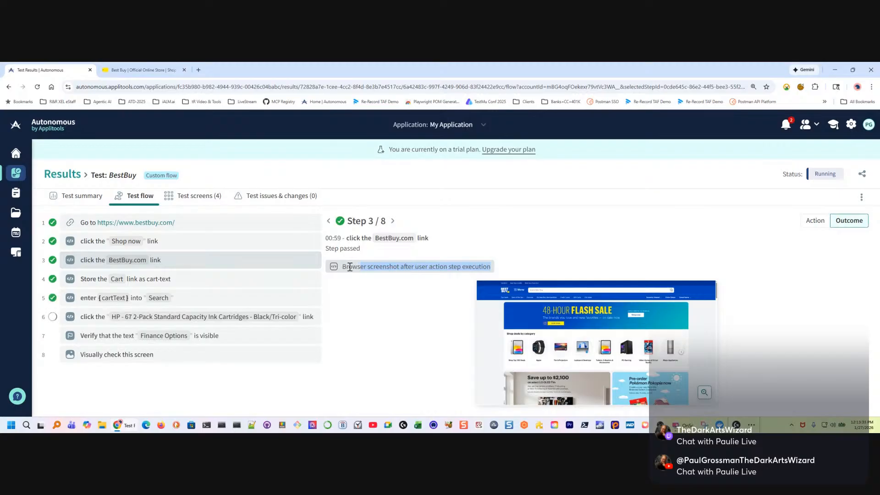
left_click_drag(343, 267, 496, 269)
left_click(144, 280)
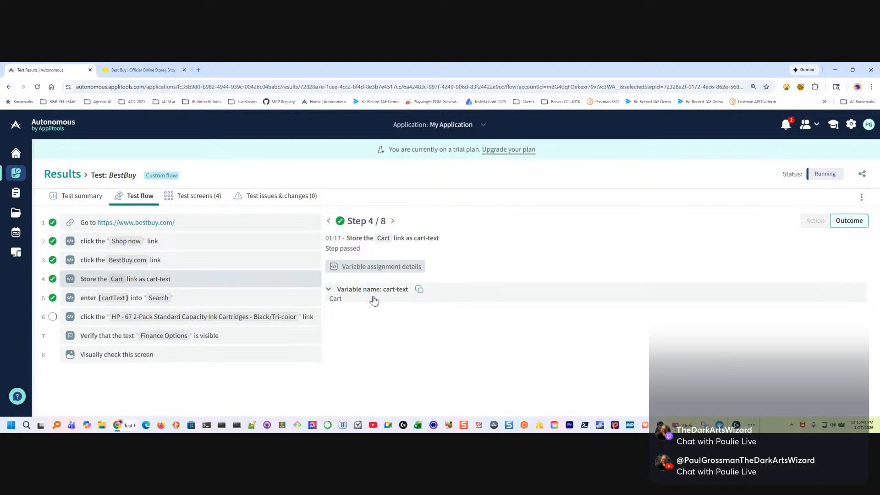
left_click(189, 305)
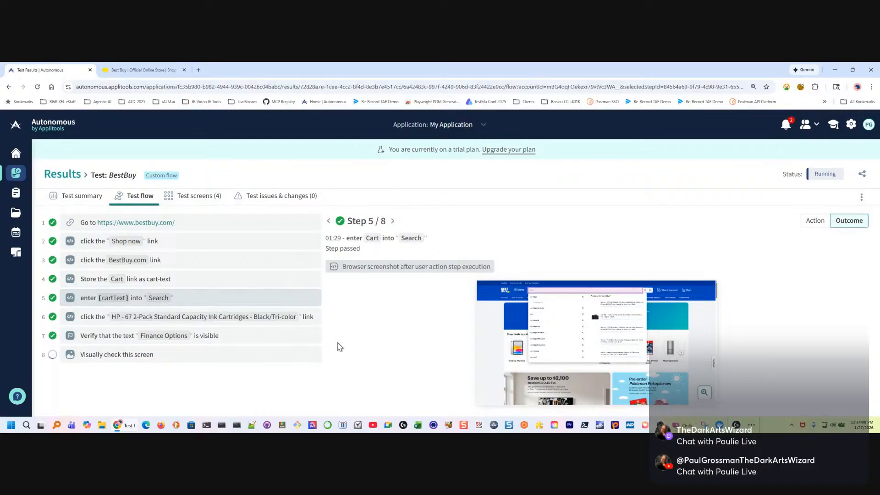
Check the run's captured test screens, its summary of screens per browser, and the status of every step in the test flow
left_click(190, 202)
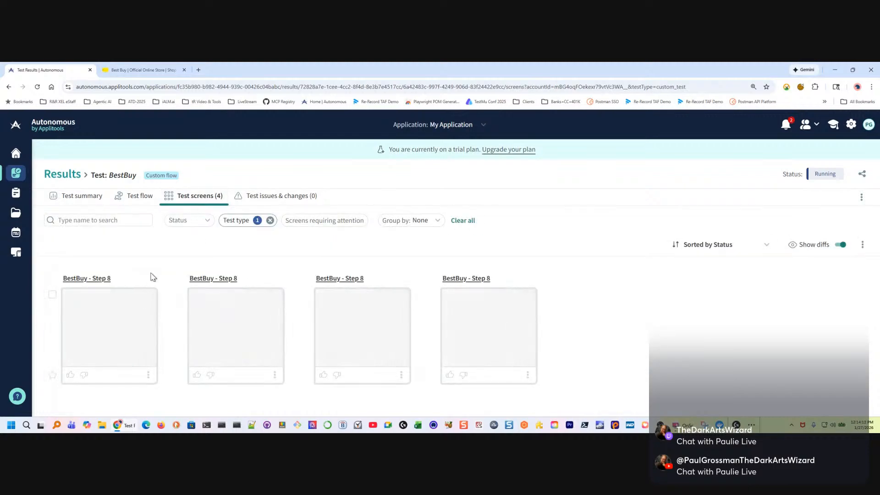
left_click(138, 197)
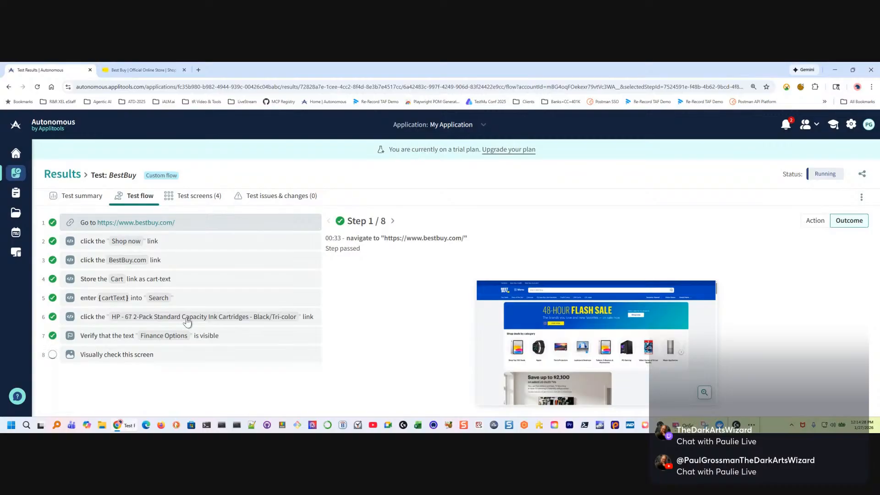
left_click(88, 199)
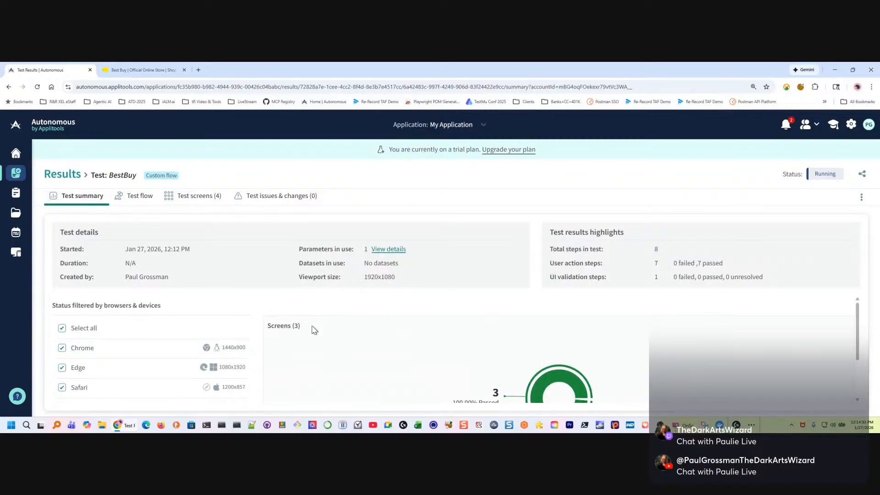
scroll(336, 349, "up", 2)
scroll(334, 350, "down", 2)
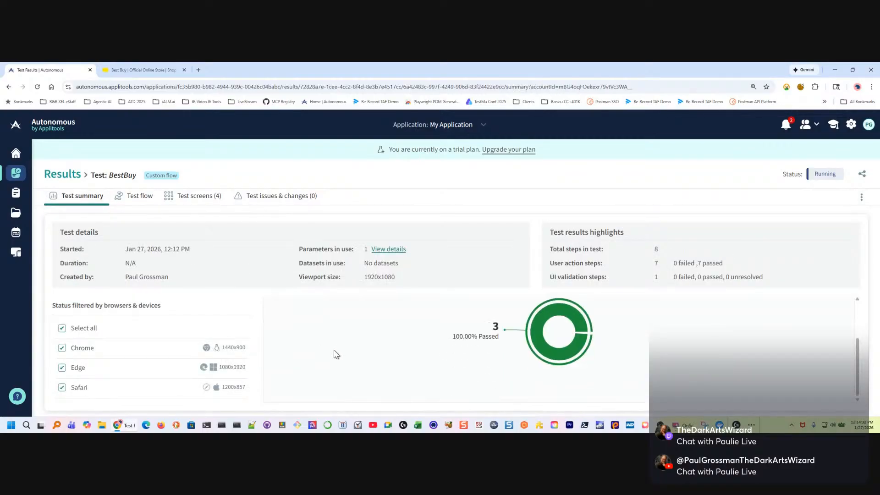
scroll(333, 351, "up", 2)
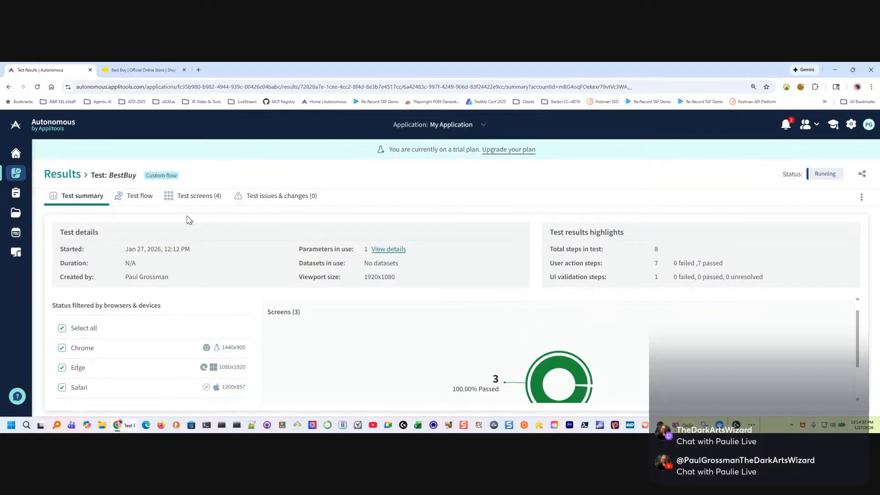
left_click(193, 199)
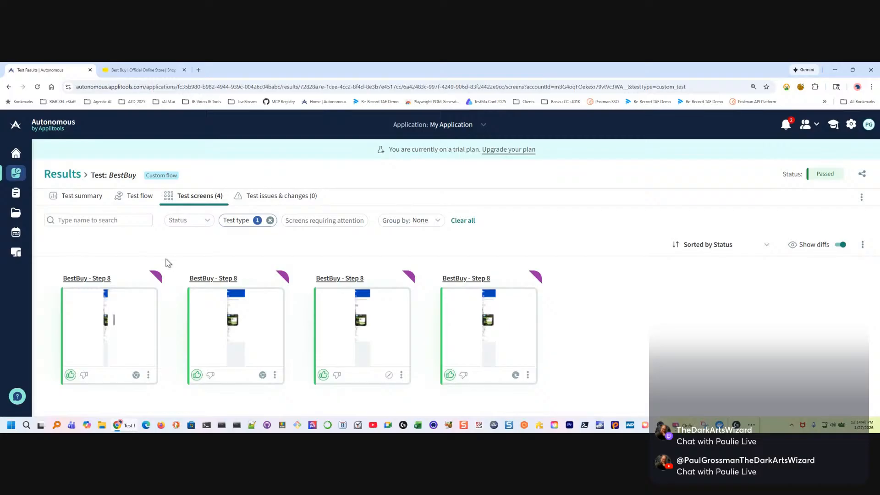
left_click(138, 197)
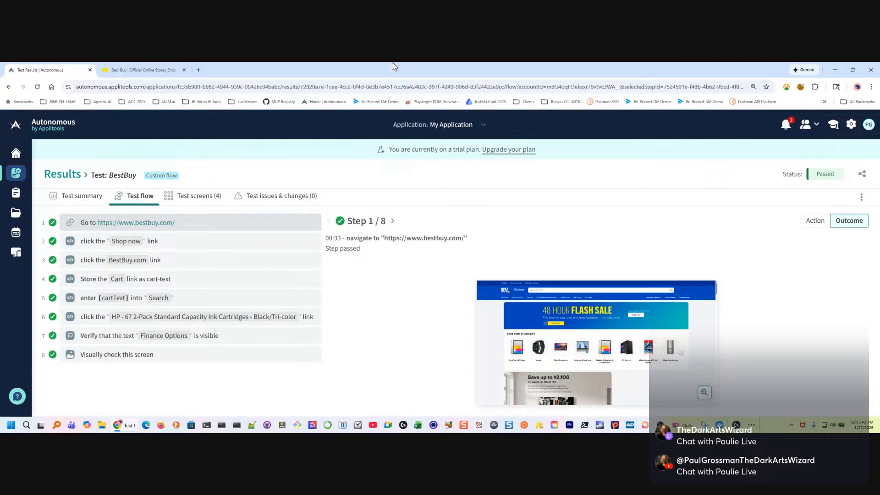
Open the account owner's LinkedIn profile in a new browser tab, collapse the messaging list and close the open chat
left_click(199, 70)
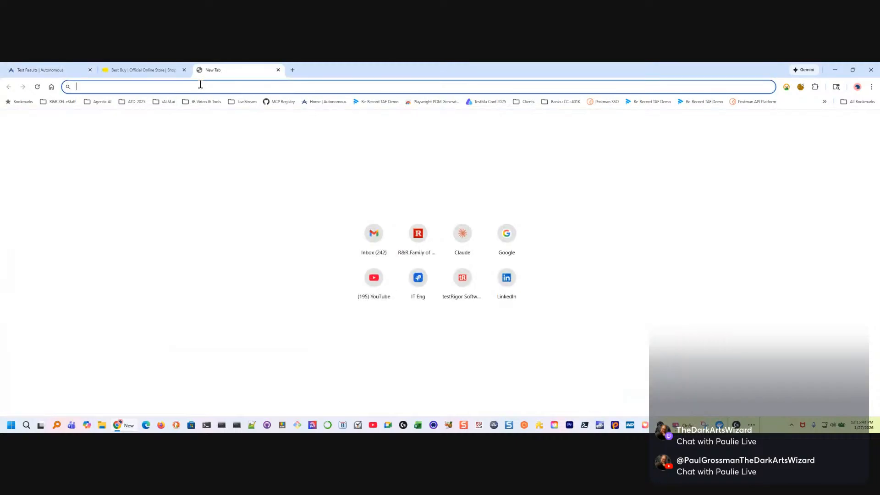
type("linkedin")
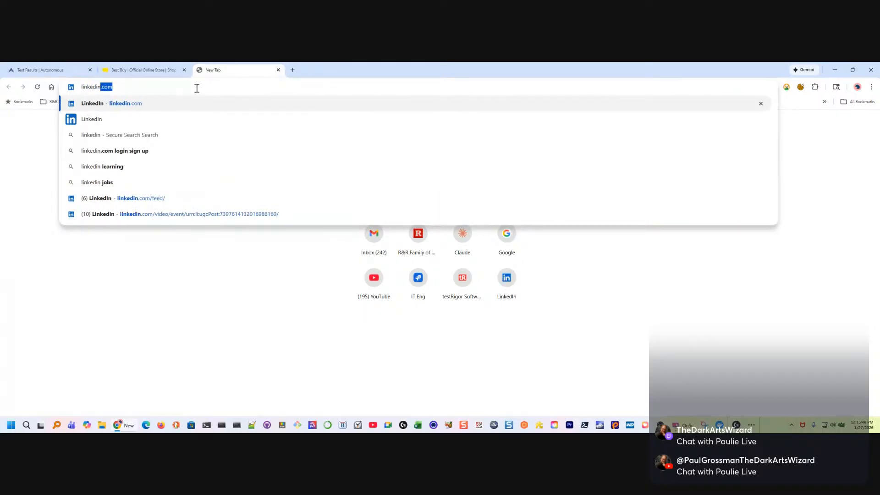
key("Return")
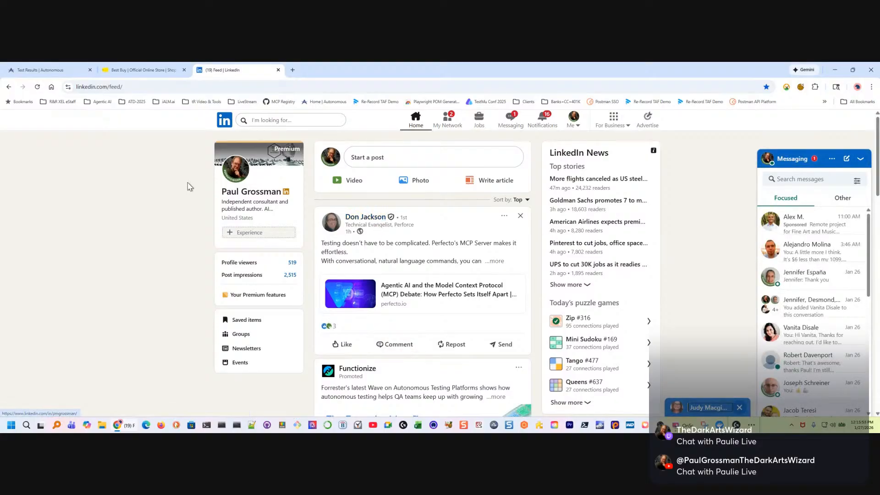
left_click(258, 195)
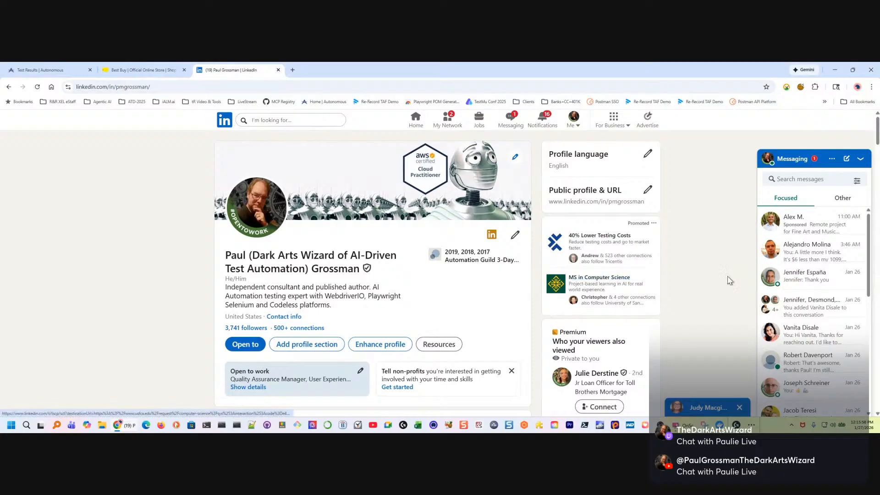
left_click(855, 159)
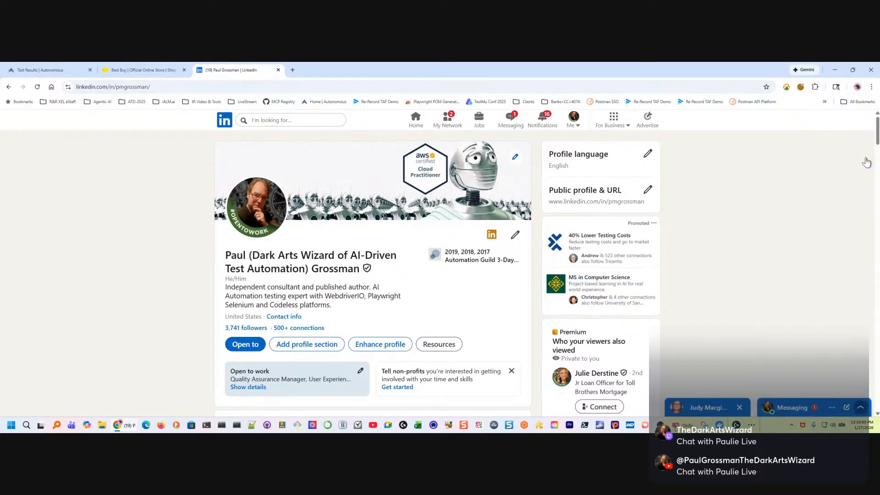
left_click(740, 406)
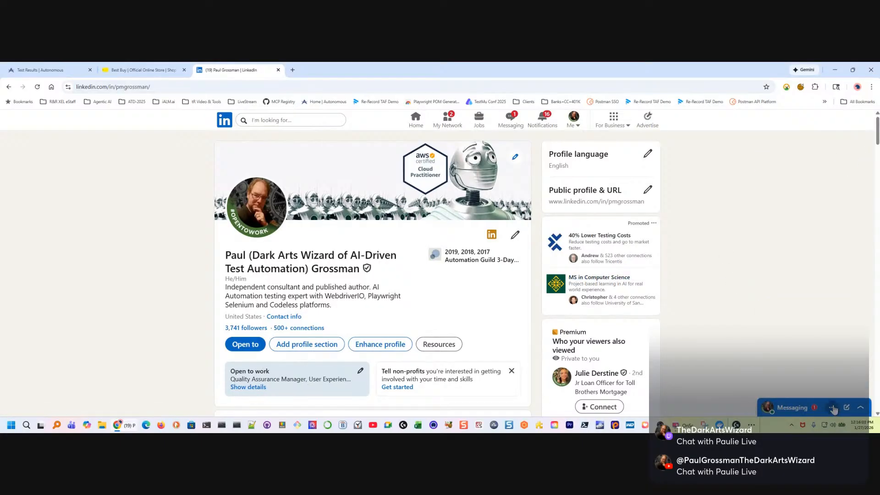